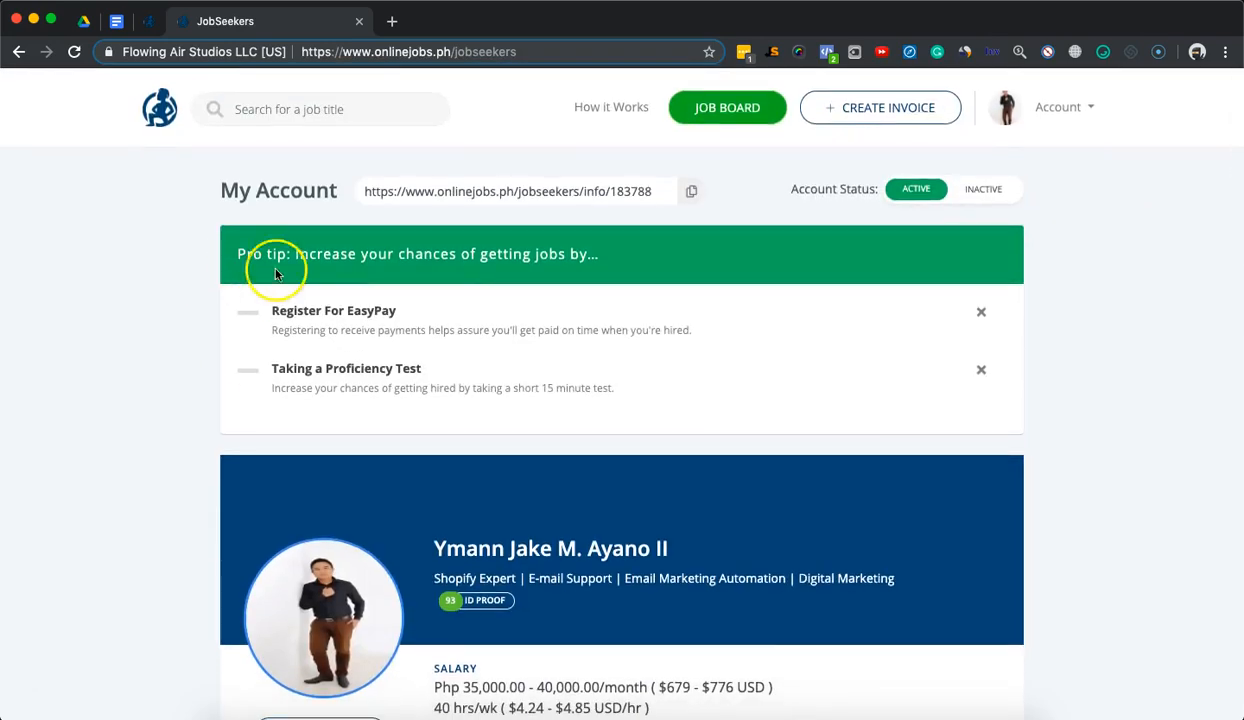
Step: Look over the My Account page, including the pro tips, salary, test scores and skill summary sections
{"action": "scroll", "coordinate": [639, 395], "scroll_direction": "down", "scroll_amount": 3}
{"action": "scroll", "coordinate": [641, 395], "scroll_direction": "up", "scroll_amount": 3}
{"action": "scroll", "coordinate": [946, 270], "scroll_direction": "down", "scroll_amount": 2}
{"action": "scroll", "coordinate": [880, 274], "scroll_direction": "up", "scroll_amount": 2}
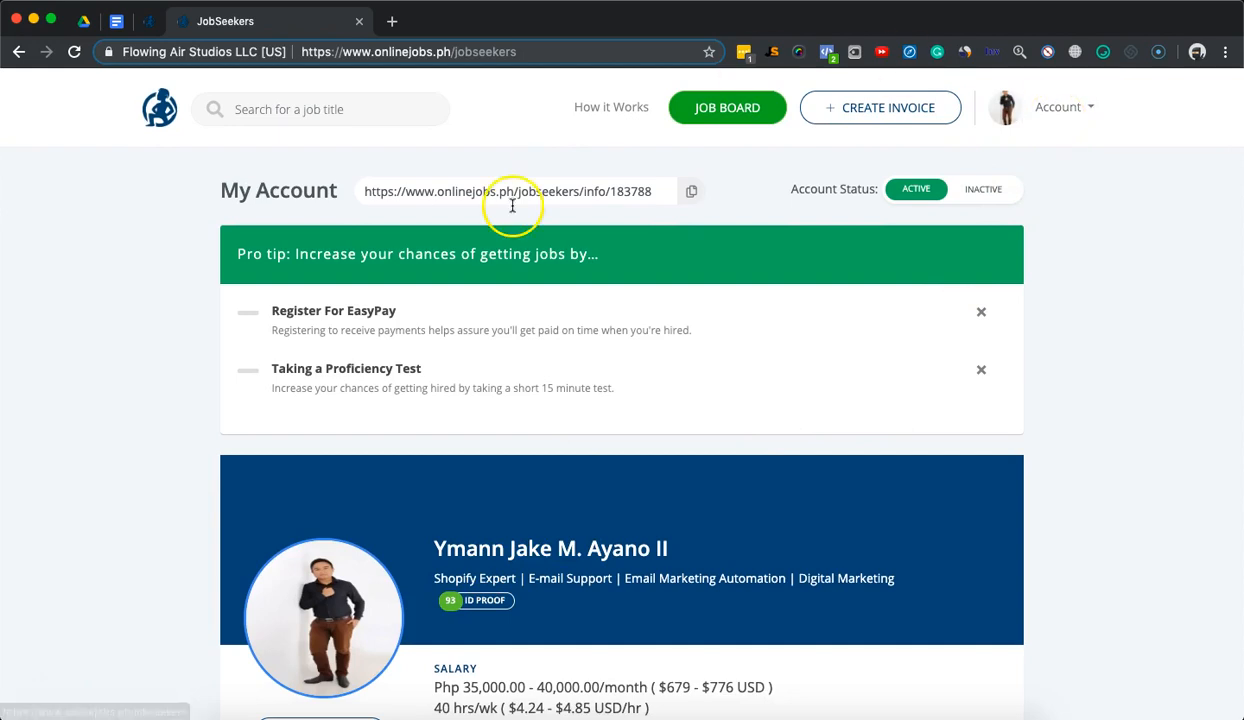
{"action": "scroll", "coordinate": [485, 480], "scroll_direction": "down", "scroll_amount": 3}
{"action": "scroll", "coordinate": [487, 480], "scroll_direction": "down", "scroll_amount": 20}
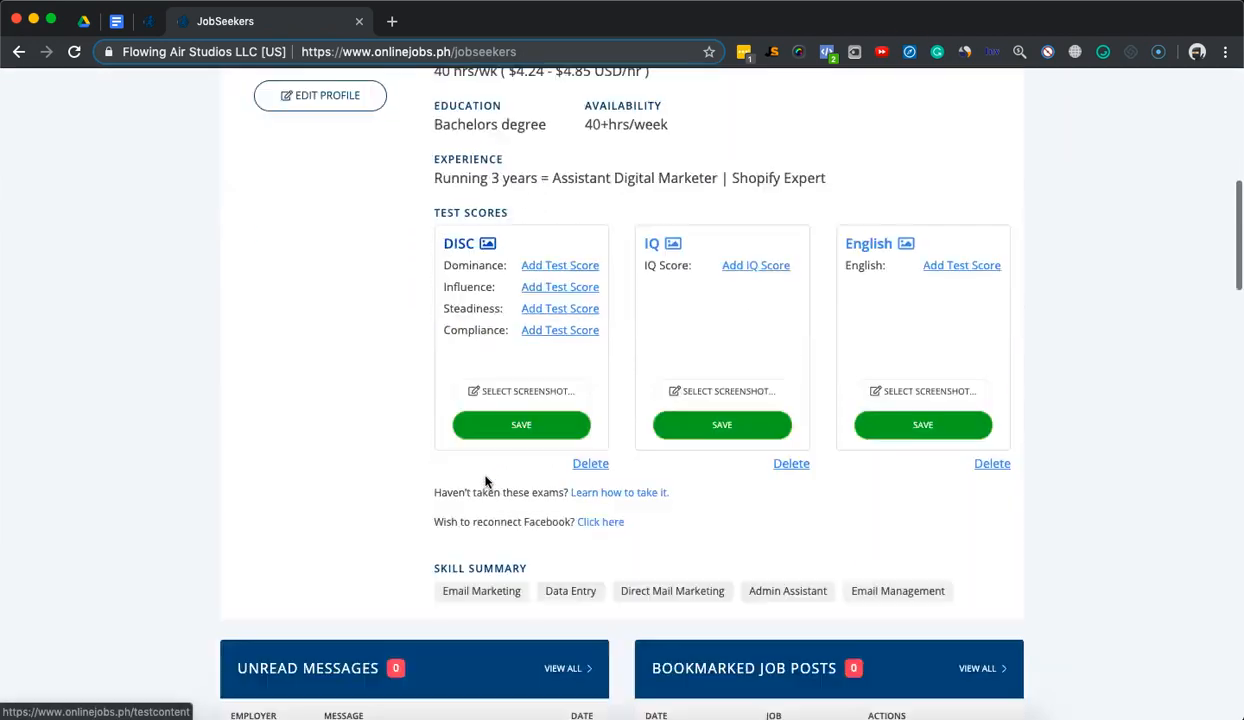
{"action": "scroll", "coordinate": [487, 483], "scroll_direction": "up", "scroll_amount": 20}
{"action": "scroll", "coordinate": [1000, 165], "scroll_direction": "up", "scroll_amount": 3}
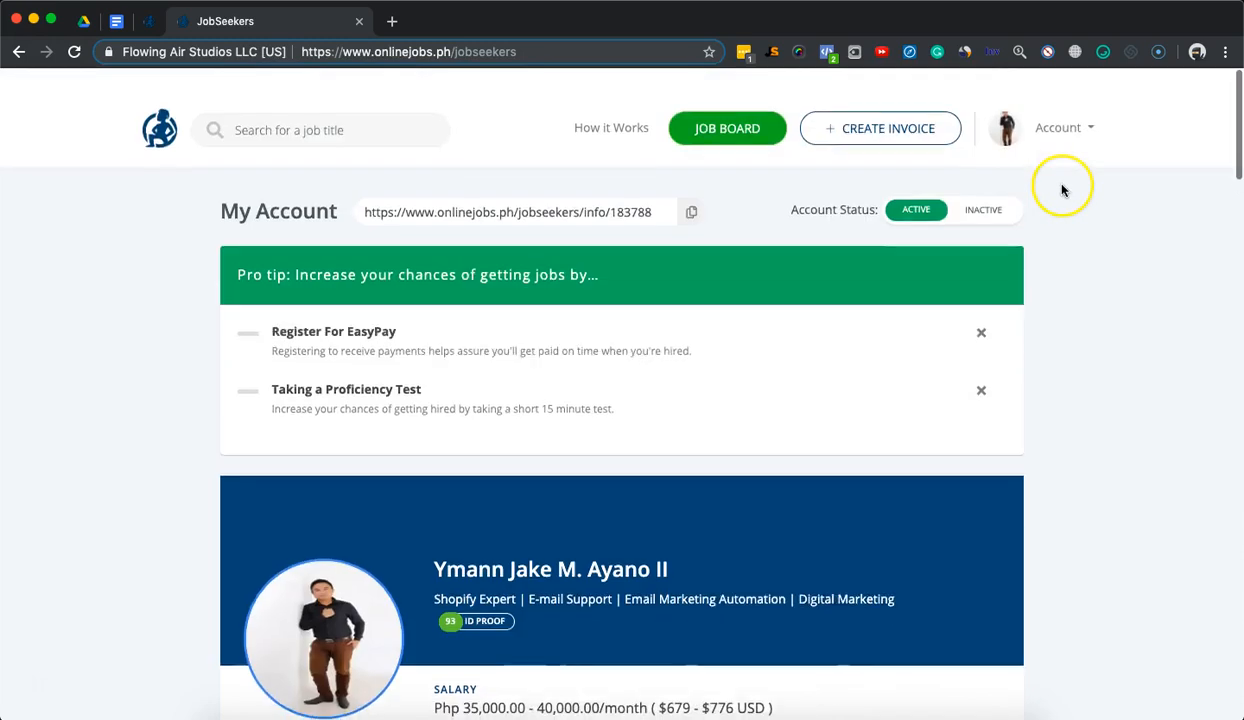
Step: Open the account's own jobseeker profile and go through its basic information to the Skill Summary
{"action": "left_click", "coordinate": [1078, 114]}
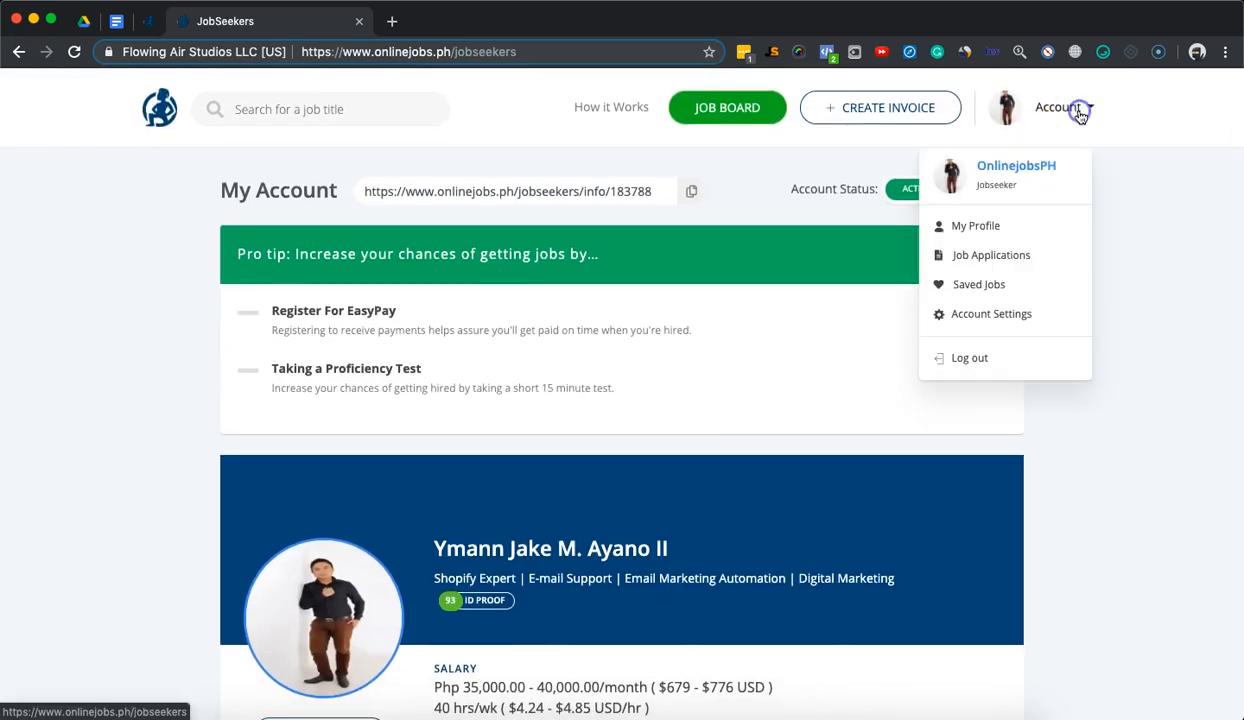
{"action": "left_click", "coordinate": [988, 226]}
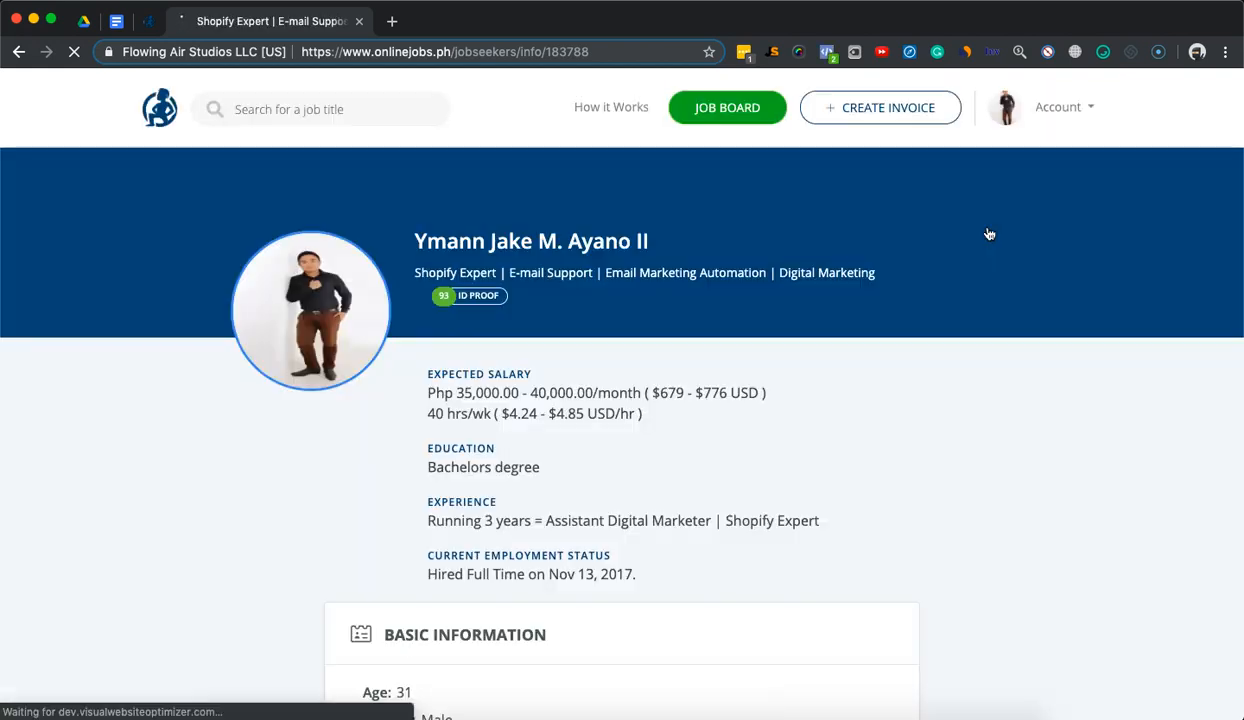
{"action": "scroll", "coordinate": [801, 448], "scroll_direction": "down", "scroll_amount": 5}
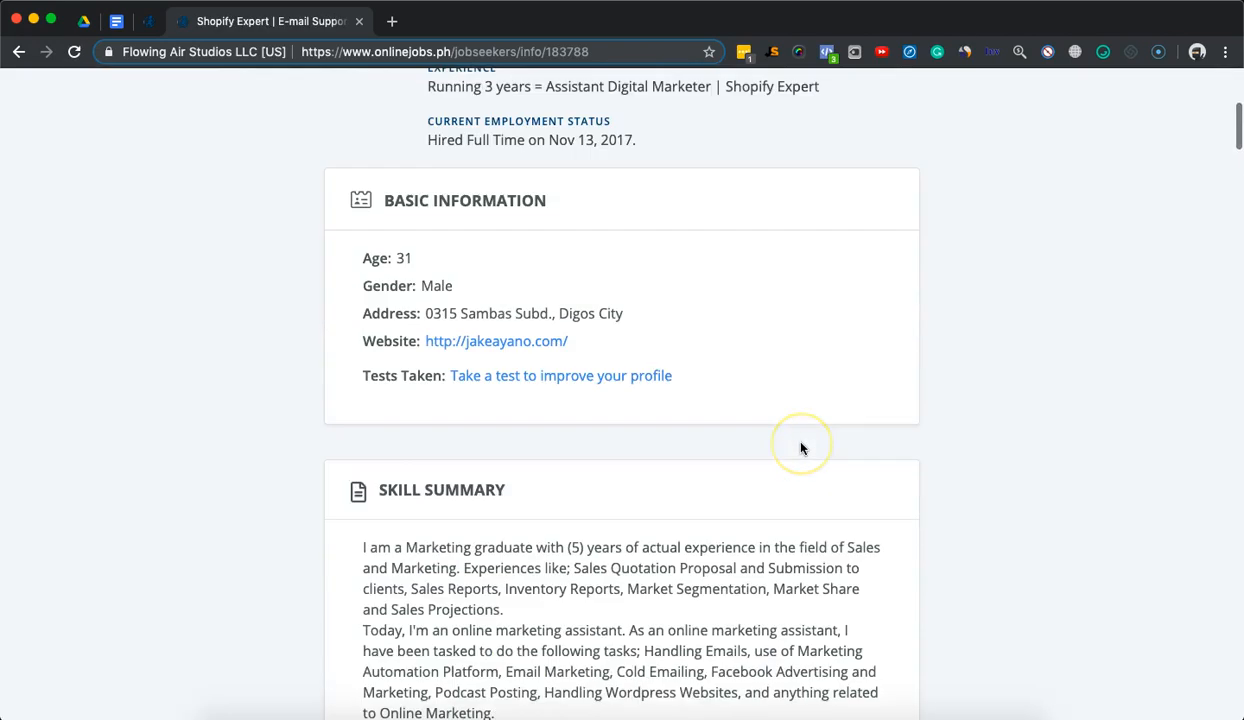
{"action": "scroll", "coordinate": [465, 471], "scroll_direction": "down", "scroll_amount": 2}
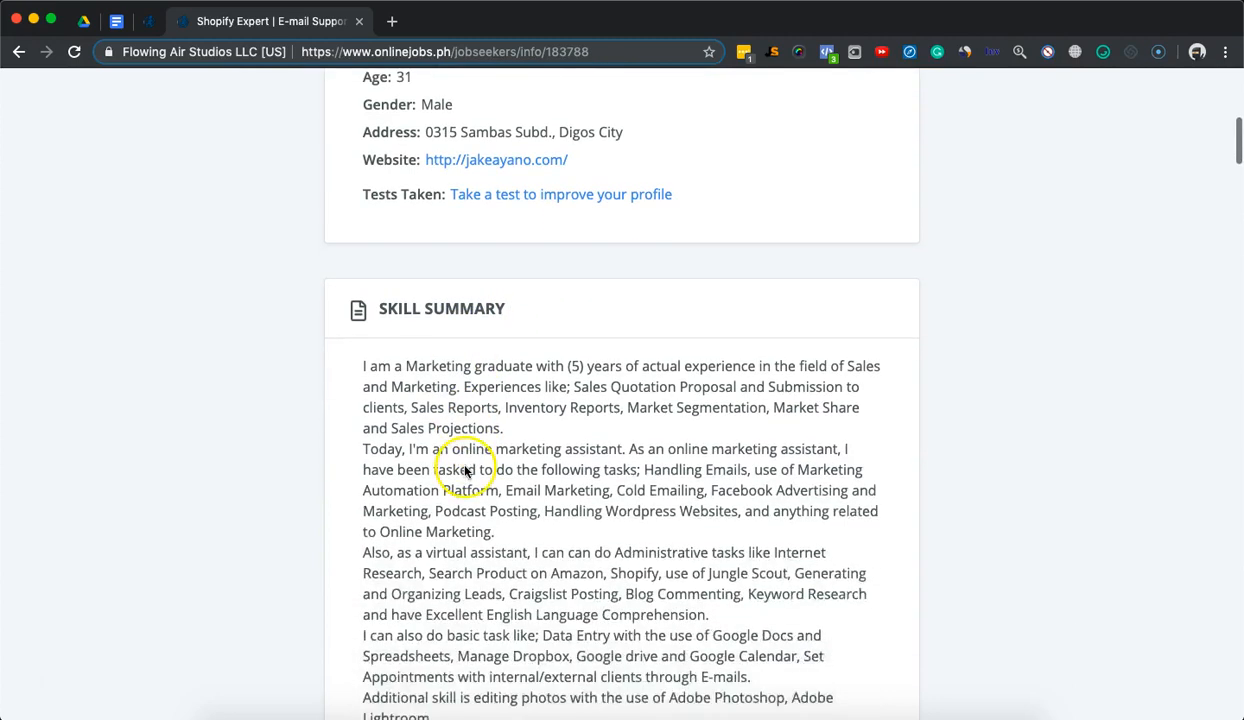
{"action": "scroll", "coordinate": [522, 289], "scroll_direction": "down", "scroll_amount": 3}
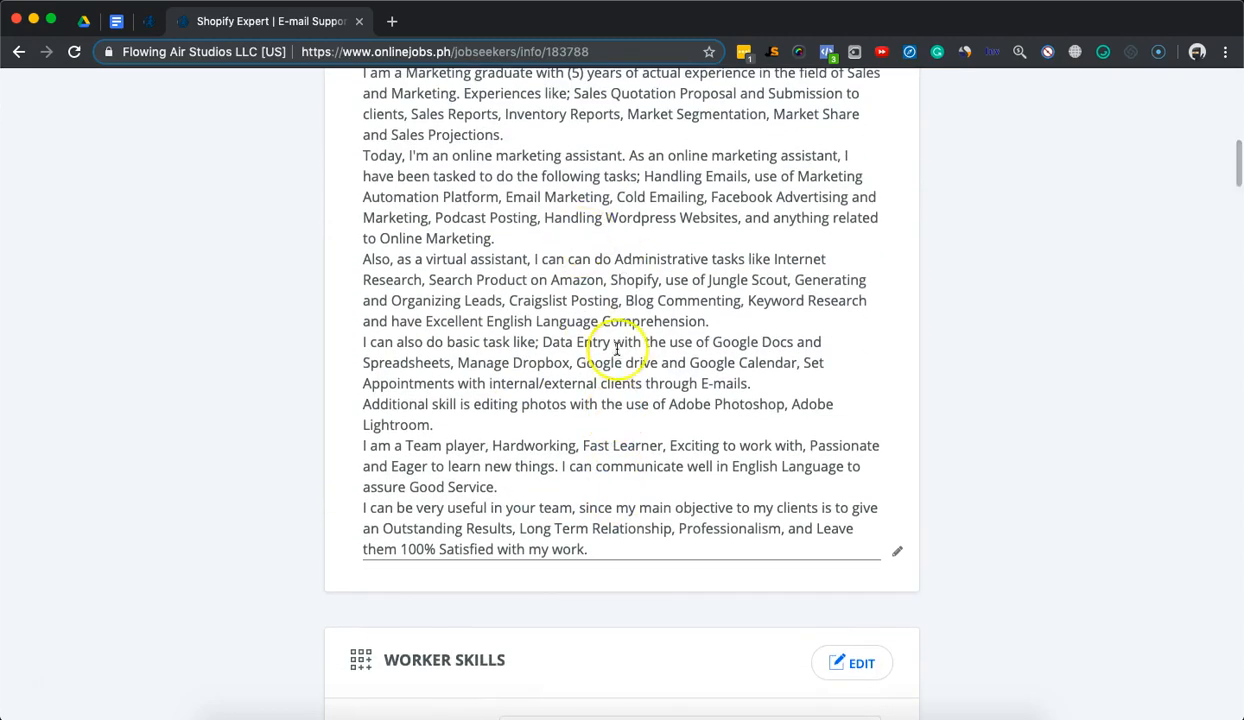
Step: Read through the Skill Summary text, examining the tasks, tools and experience it lists
{"action": "scroll", "coordinate": [615, 315], "scroll_direction": "up", "scroll_amount": 2}
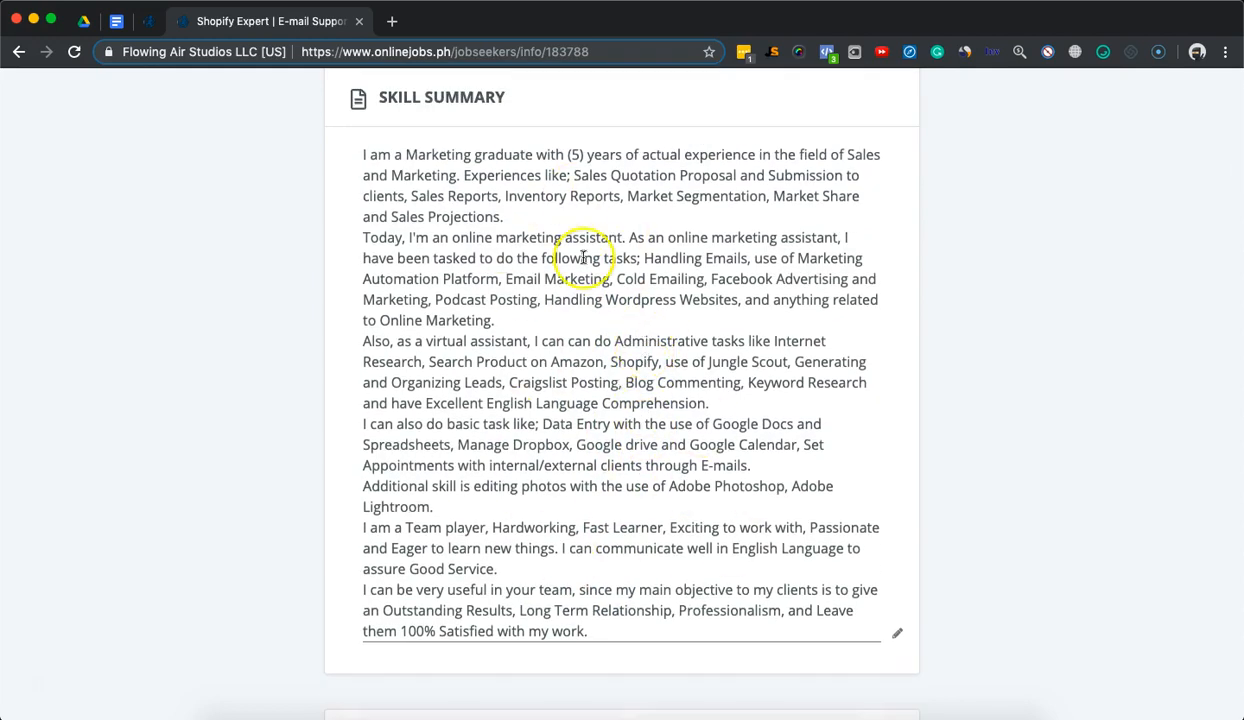
{"action": "scroll", "coordinate": [530, 370], "scroll_direction": "down", "scroll_amount": 2}
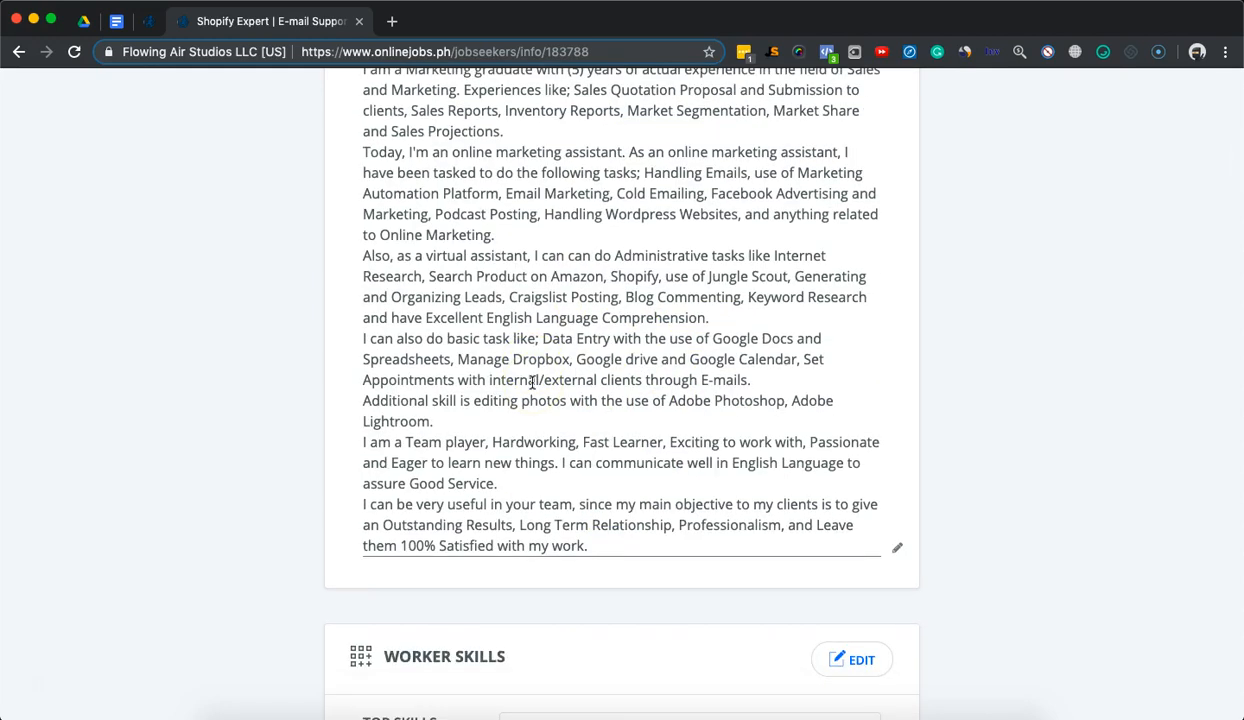
{"action": "scroll", "coordinate": [532, 383], "scroll_direction": "up", "scroll_amount": 2}
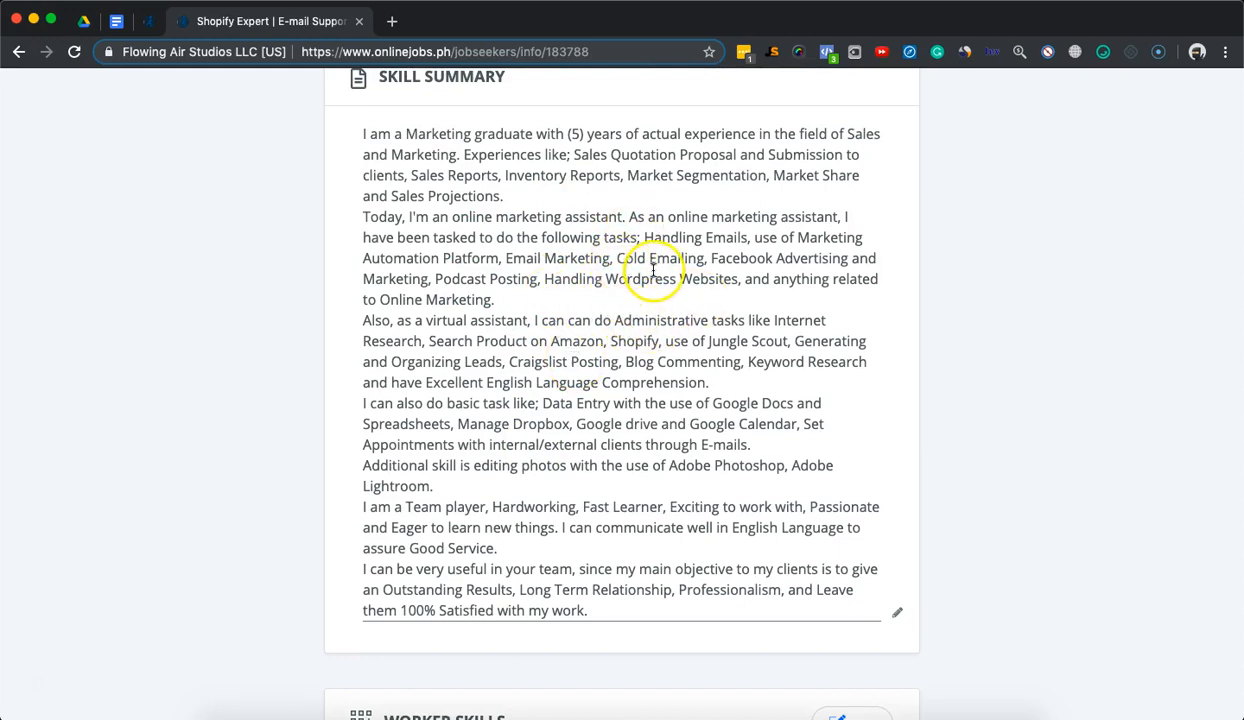
{"action": "scroll", "coordinate": [560, 265], "scroll_direction": "up", "scroll_amount": 2}
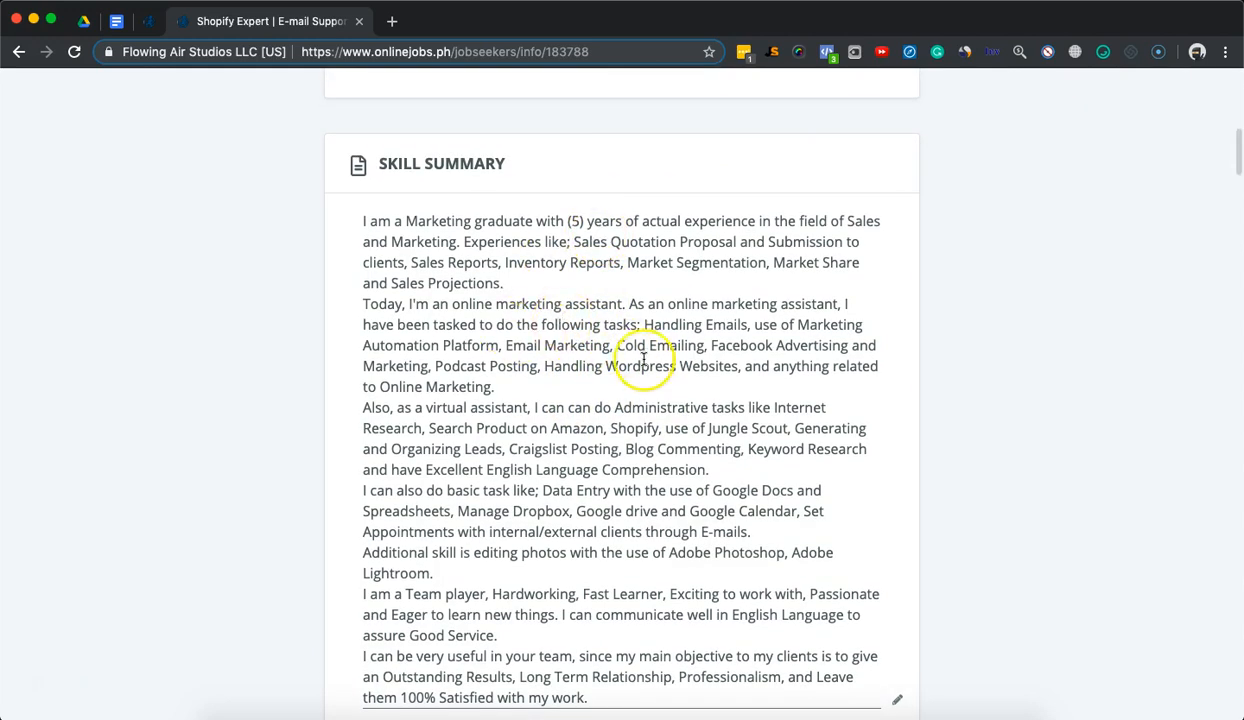
{"action": "scroll", "coordinate": [644, 355], "scroll_direction": "down", "scroll_amount": 2}
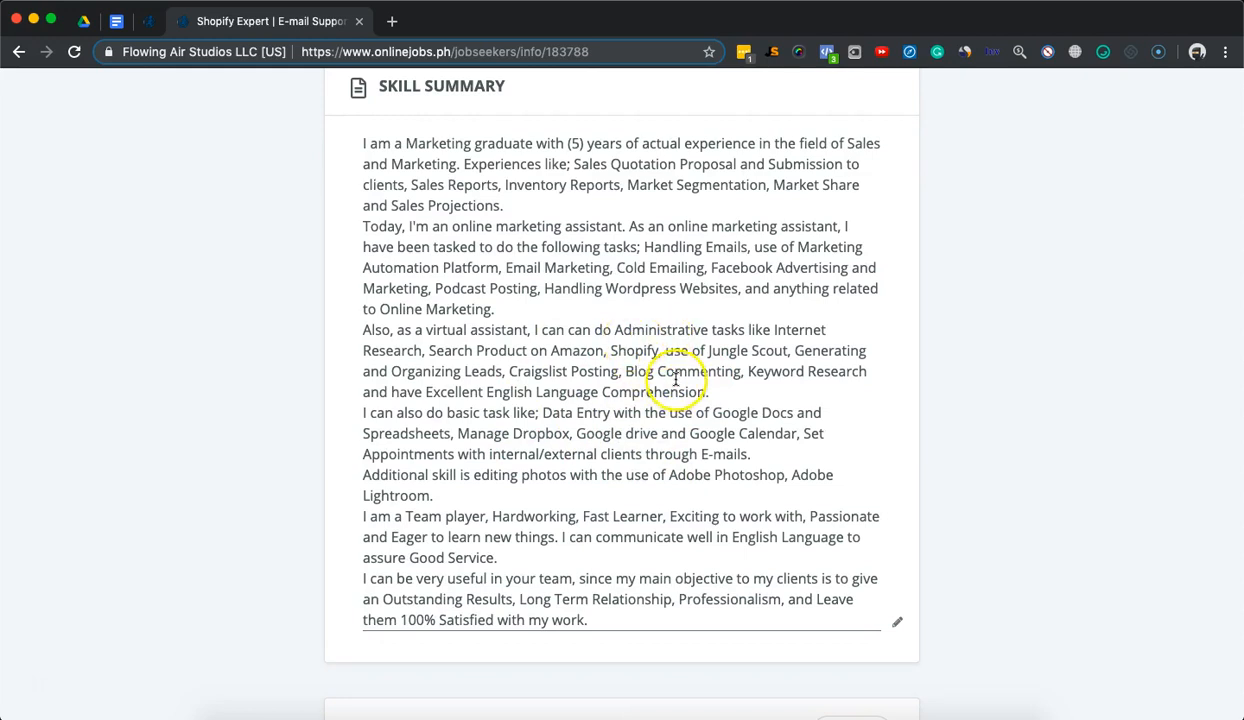
{"action": "left_click_drag", "start_coordinate": [710, 349], "coordinate": [788, 350]}
{"action": "left_click", "coordinate": [738, 357]}
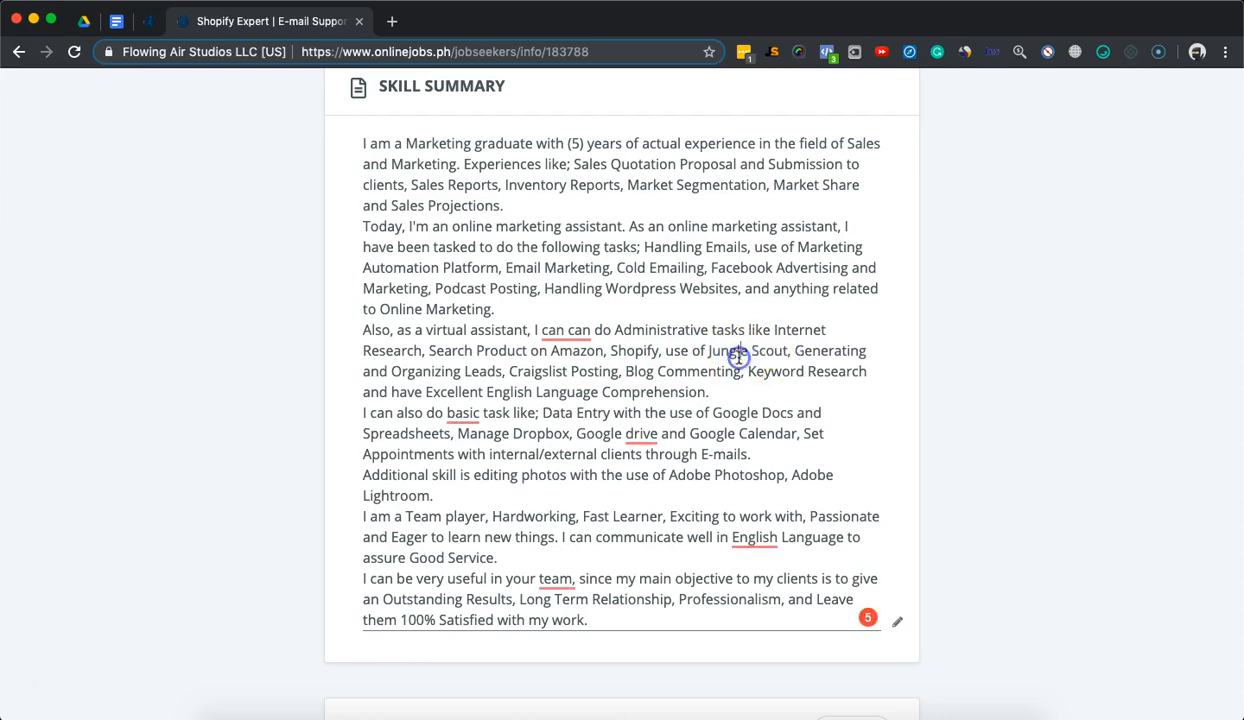
{"action": "left_click", "coordinate": [930, 311]}
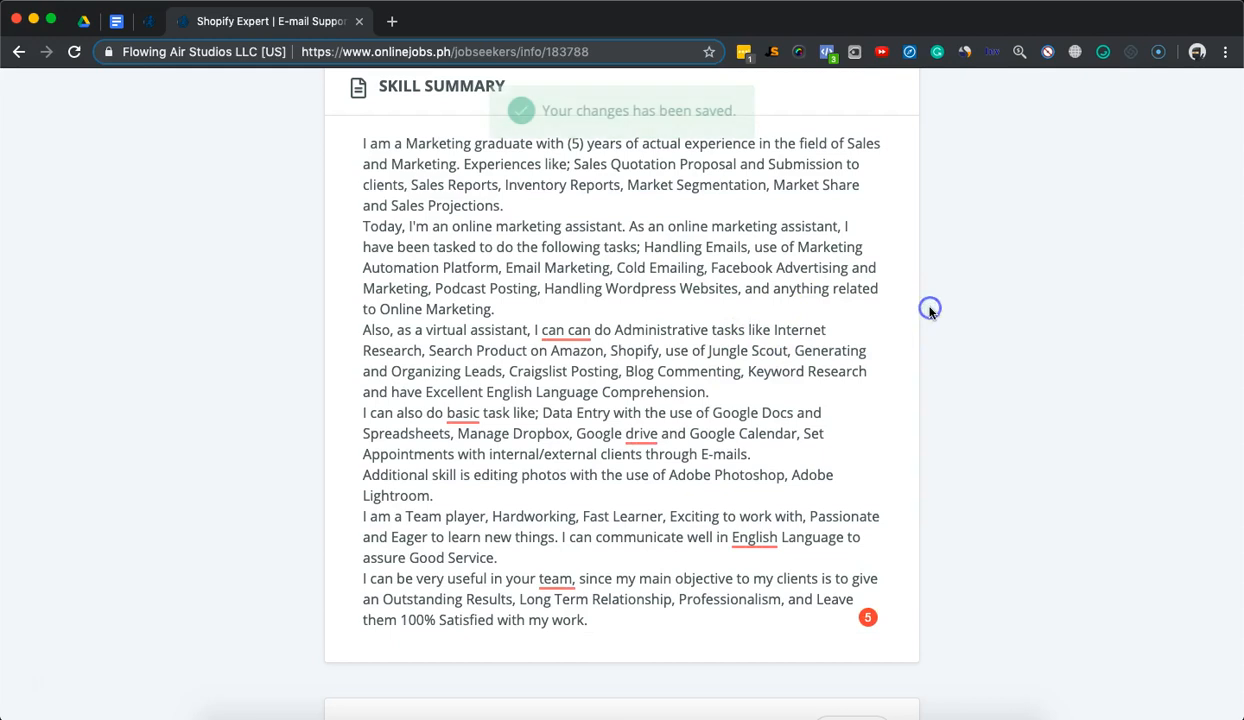
{"action": "left_click", "coordinate": [700, 327]}
{"action": "scroll", "coordinate": [570, 365], "scroll_direction": "up", "scroll_amount": 1}
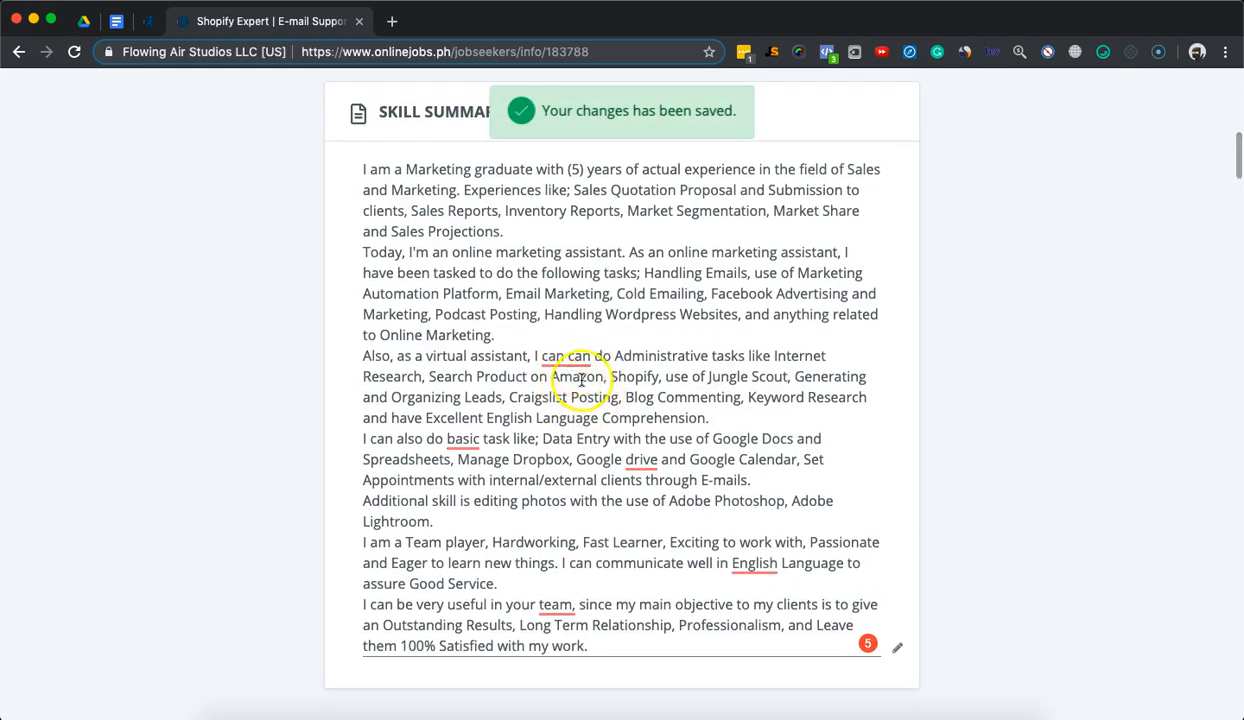
{"action": "scroll", "coordinate": [731, 475], "scroll_direction": "down", "scroll_amount": 2}
{"action": "scroll", "coordinate": [735, 470], "scroll_direction": "up", "scroll_amount": 3}
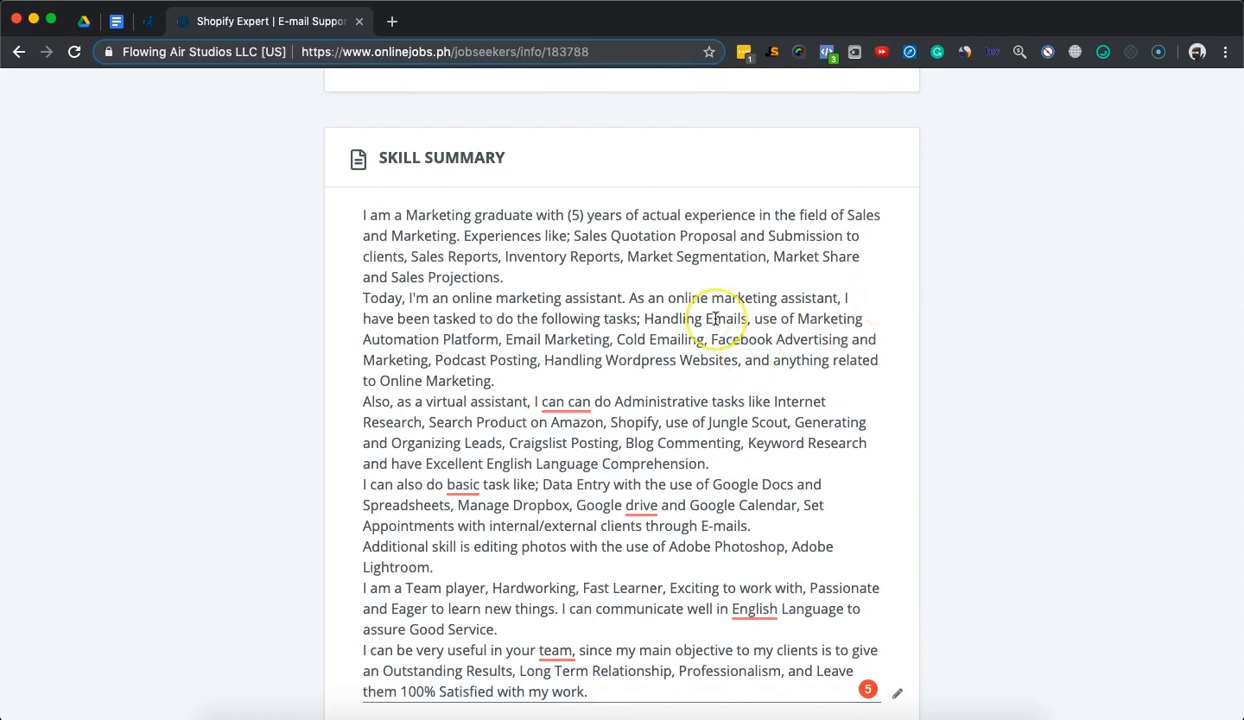
{"action": "scroll", "coordinate": [715, 318], "scroll_direction": "down", "scroll_amount": 3}
{"action": "left_click", "coordinate": [573, 325]}
{"action": "scroll", "coordinate": [600, 326], "scroll_direction": "up", "scroll_amount": 2}
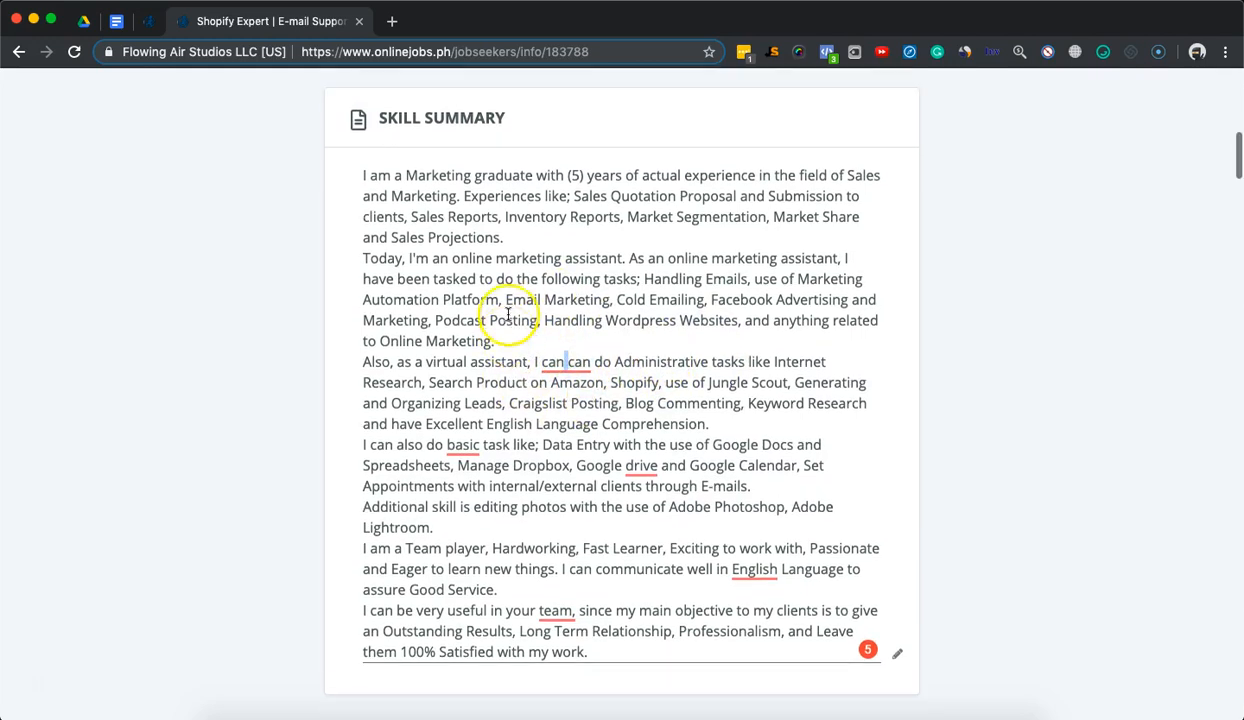
{"action": "scroll", "coordinate": [508, 314], "scroll_direction": "up", "scroll_amount": 3}
Step: Switch to the Online Profile document in Google Docs and review the drafted profile description
{"action": "left_click", "coordinate": [116, 22]}
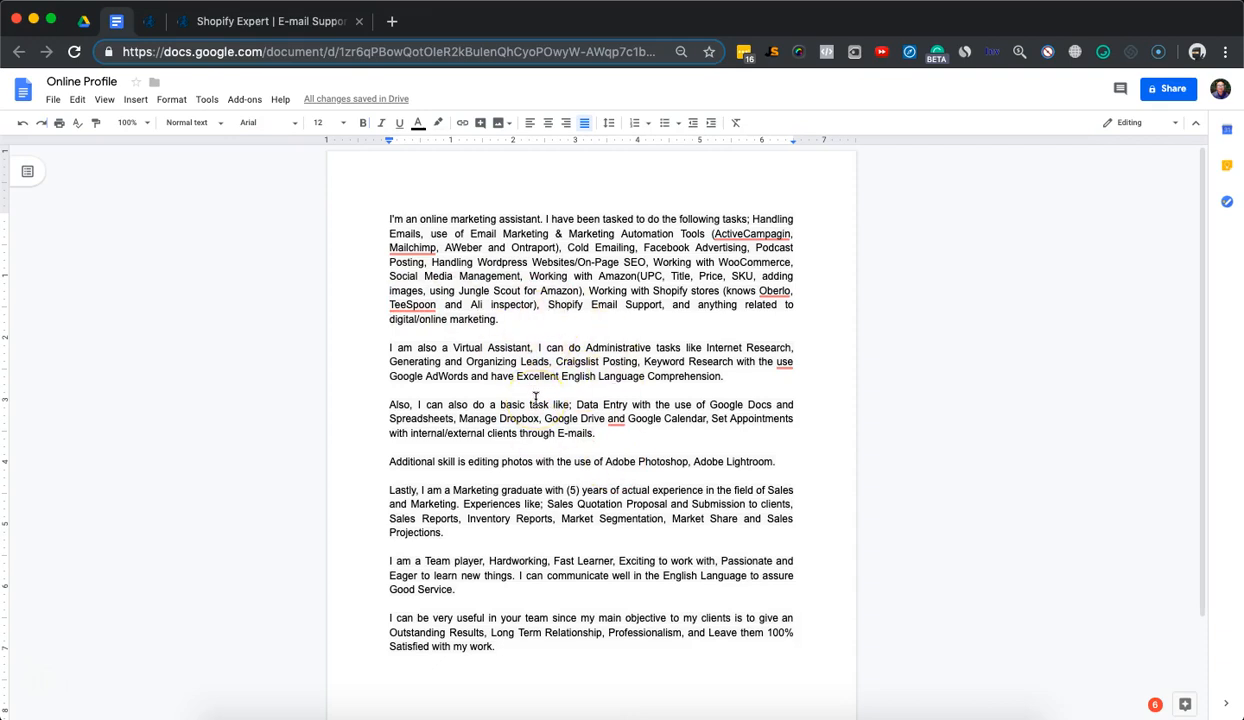
{"action": "scroll", "coordinate": [535, 397], "scroll_direction": "down", "scroll_amount": 2}
{"action": "scroll", "coordinate": [556, 404], "scroll_direction": "up", "scroll_amount": 2}
{"action": "left_click_drag", "start_coordinate": [592, 290], "coordinate": [709, 585]}
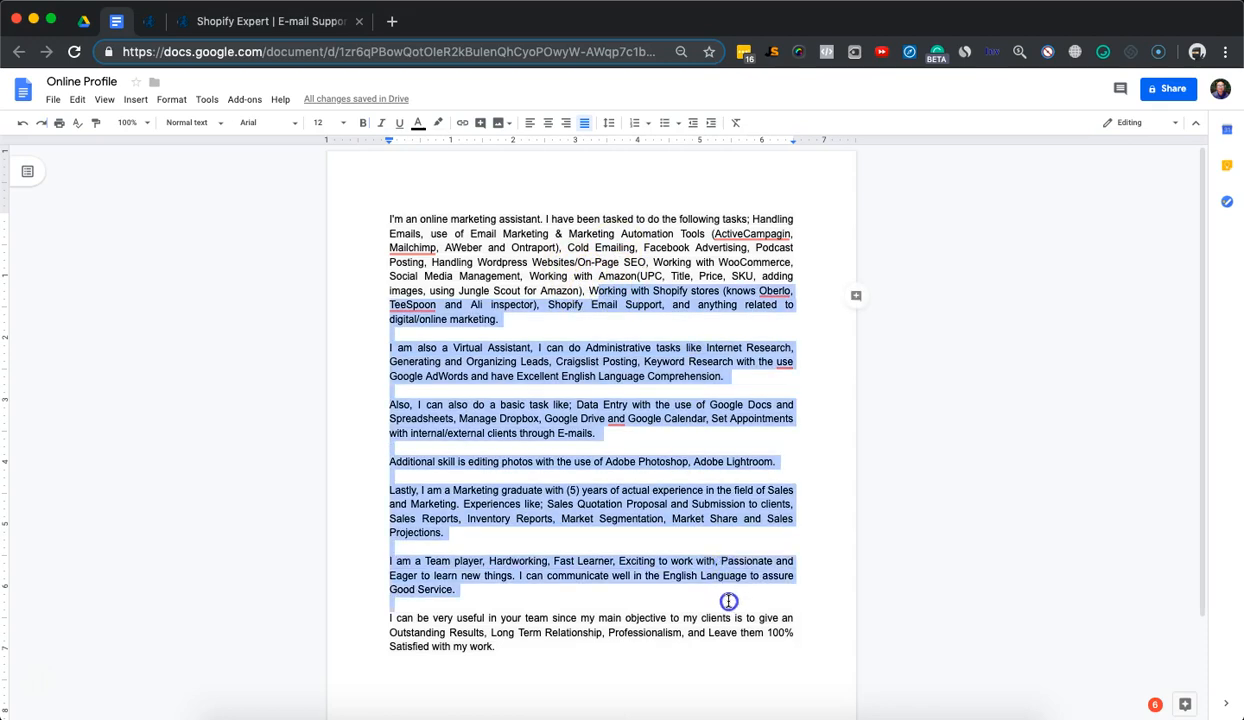
{"action": "left_click", "coordinate": [720, 492]}
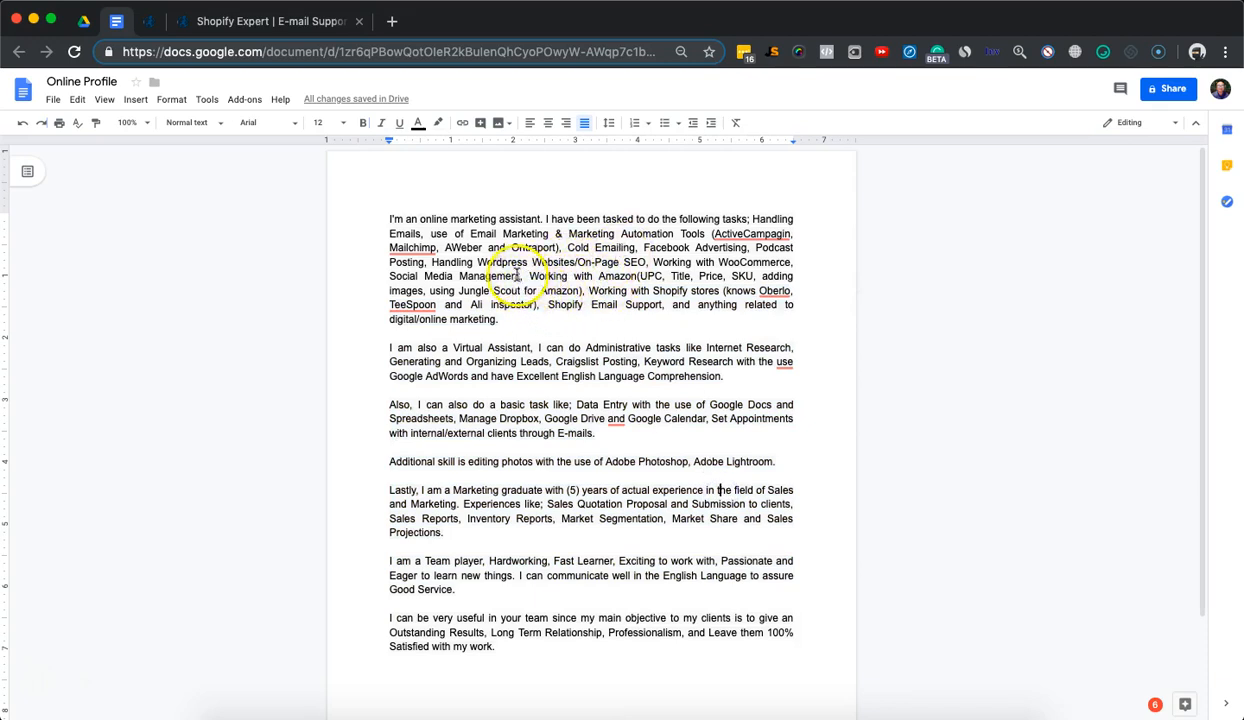
Step: Copy "Social Media Management" from the draft's first paragraph and search Google for "social media management job description" in a new browser tab
{"action": "left_click_drag", "start_coordinate": [517, 275], "coordinate": [449, 277]}
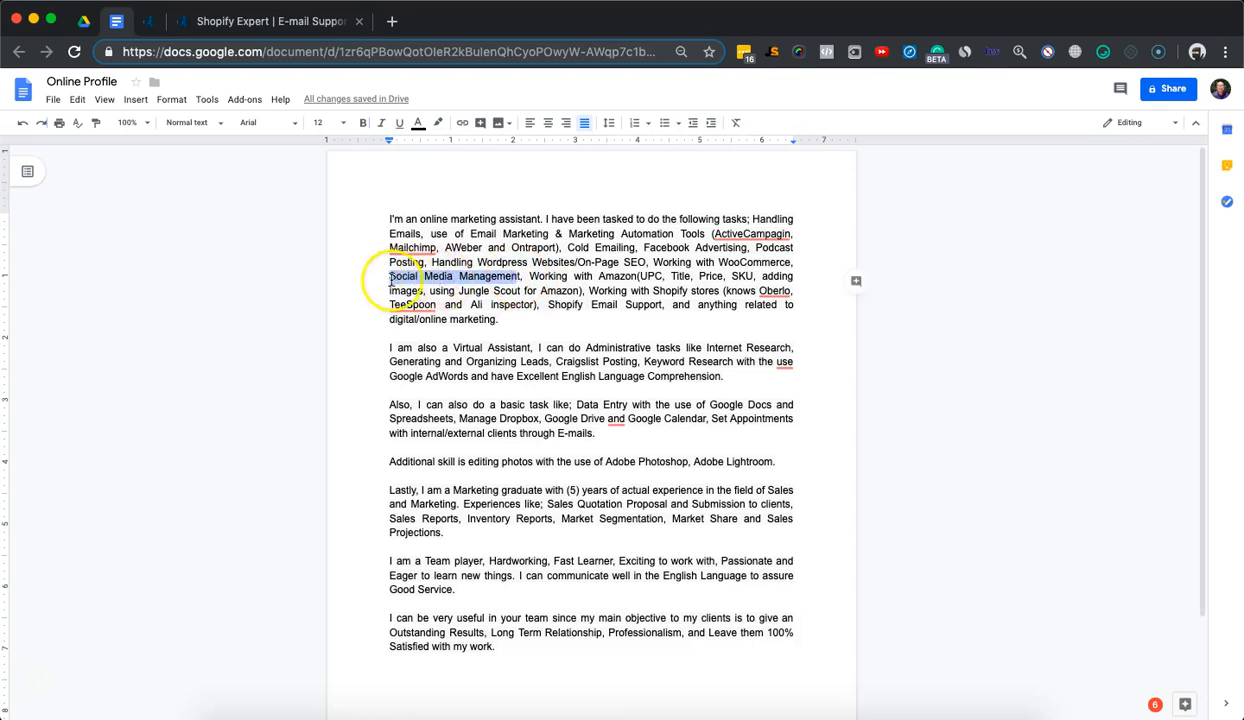
{"action": "left_click", "coordinate": [537, 281]}
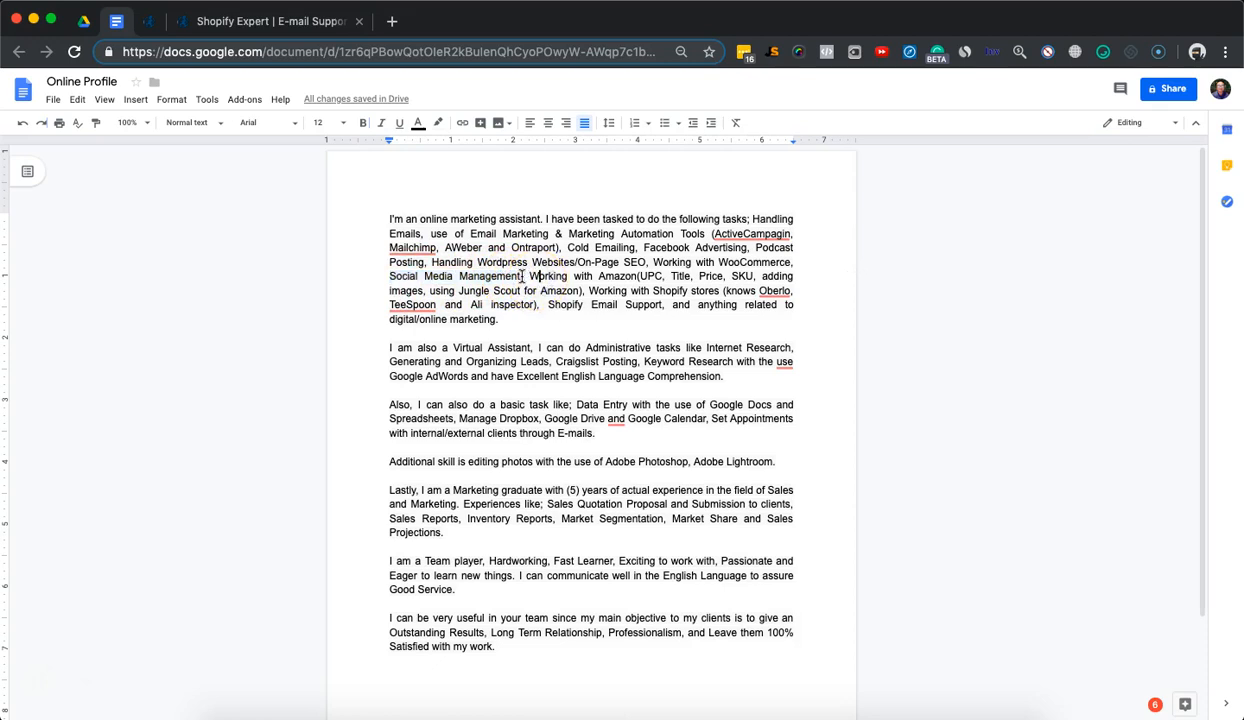
{"action": "left_click_drag", "start_coordinate": [521, 277], "coordinate": [437, 283]}
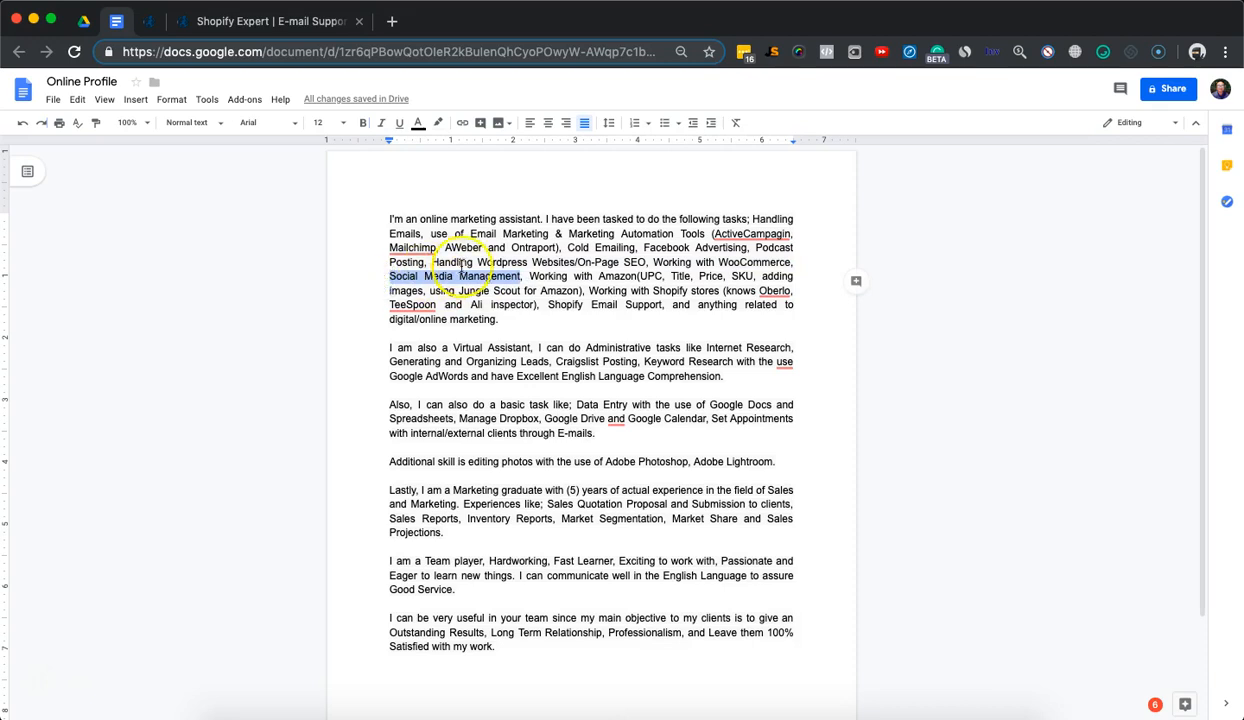
{"action": "left_click", "coordinate": [392, 21]}
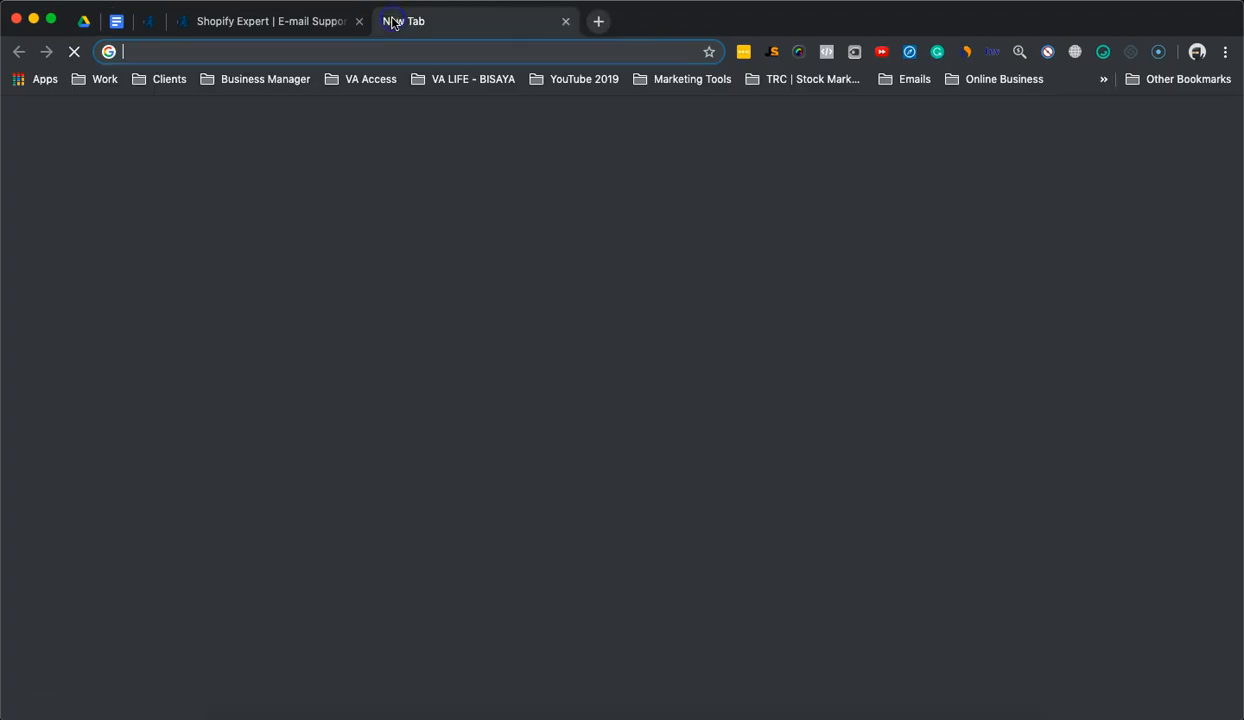
{"action": "type", "text": "Social Media Management"}
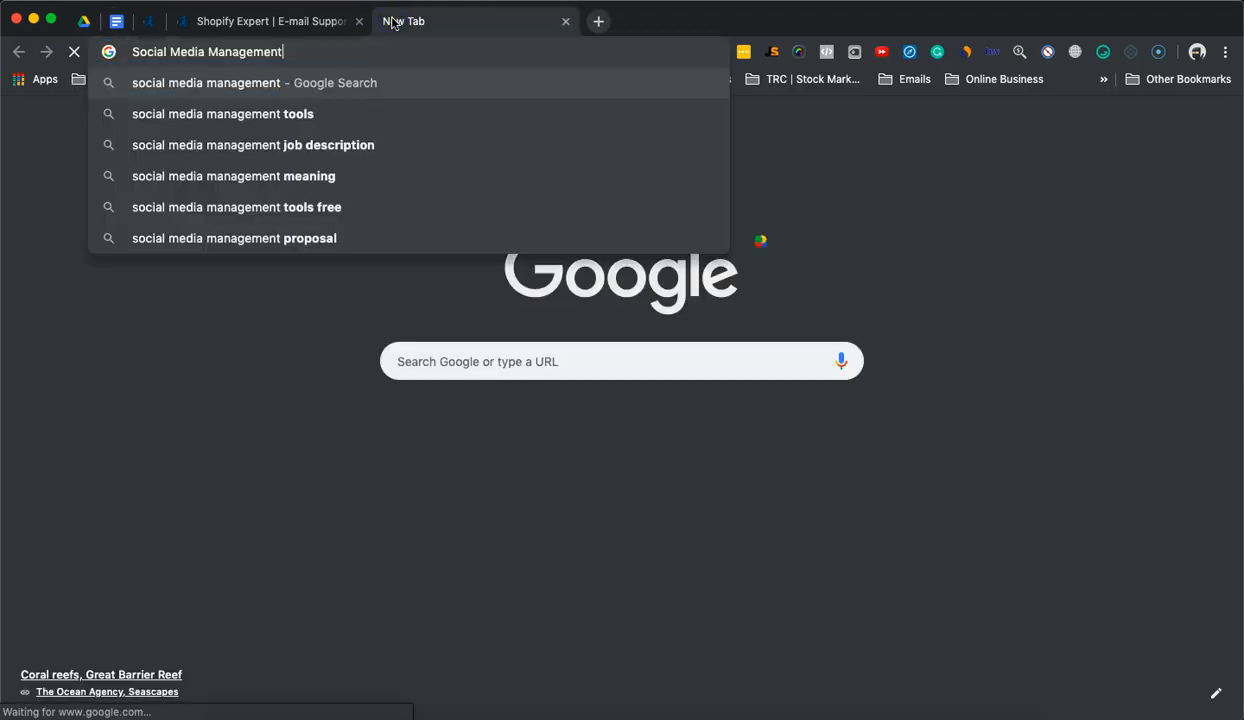
{"action": "type", "text": "job"}
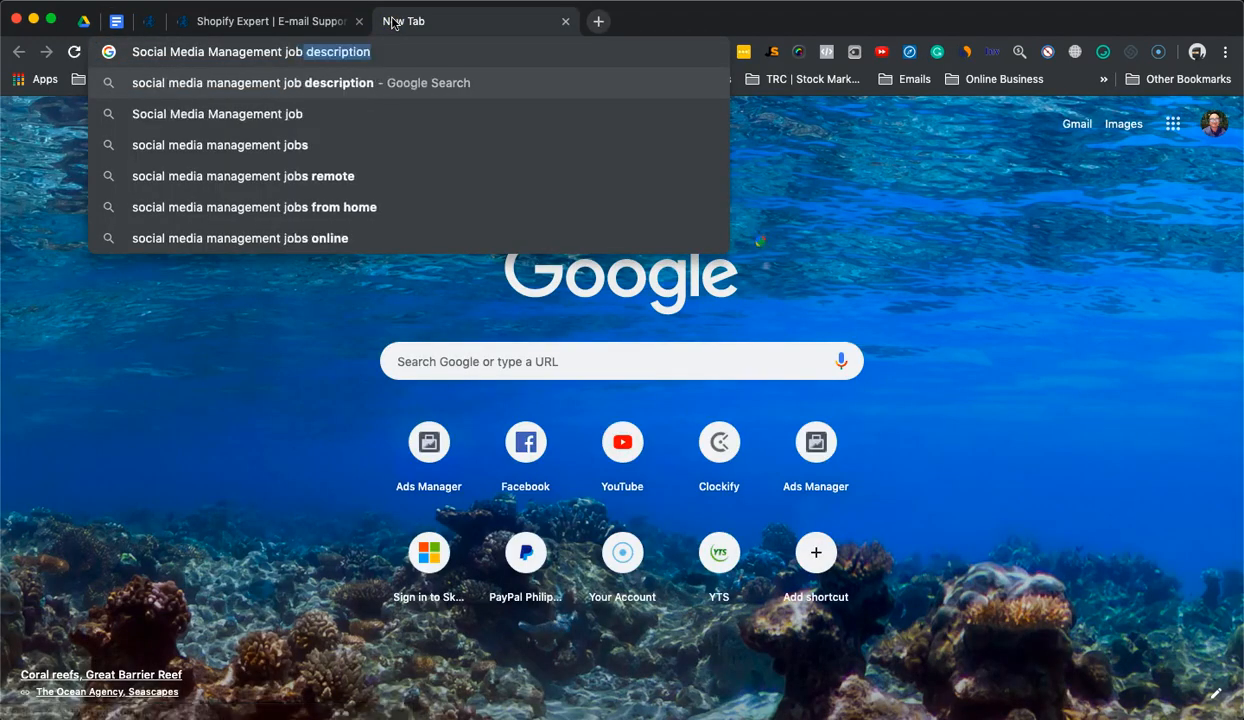
{"action": "key", "text": "Return"}
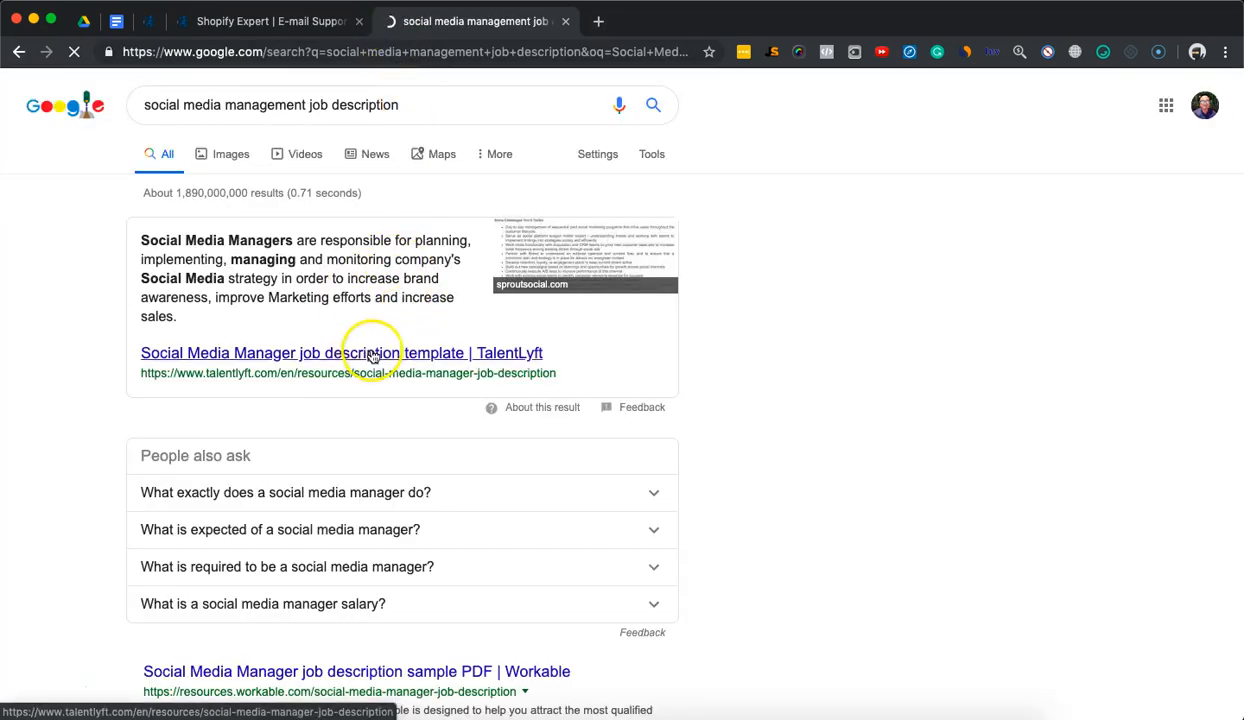
Step: Expand the related question "What exactly does a social media manager do?" and examine its answer and the surrounding search results
{"action": "scroll", "coordinate": [373, 465], "scroll_direction": "down", "scroll_amount": 1}
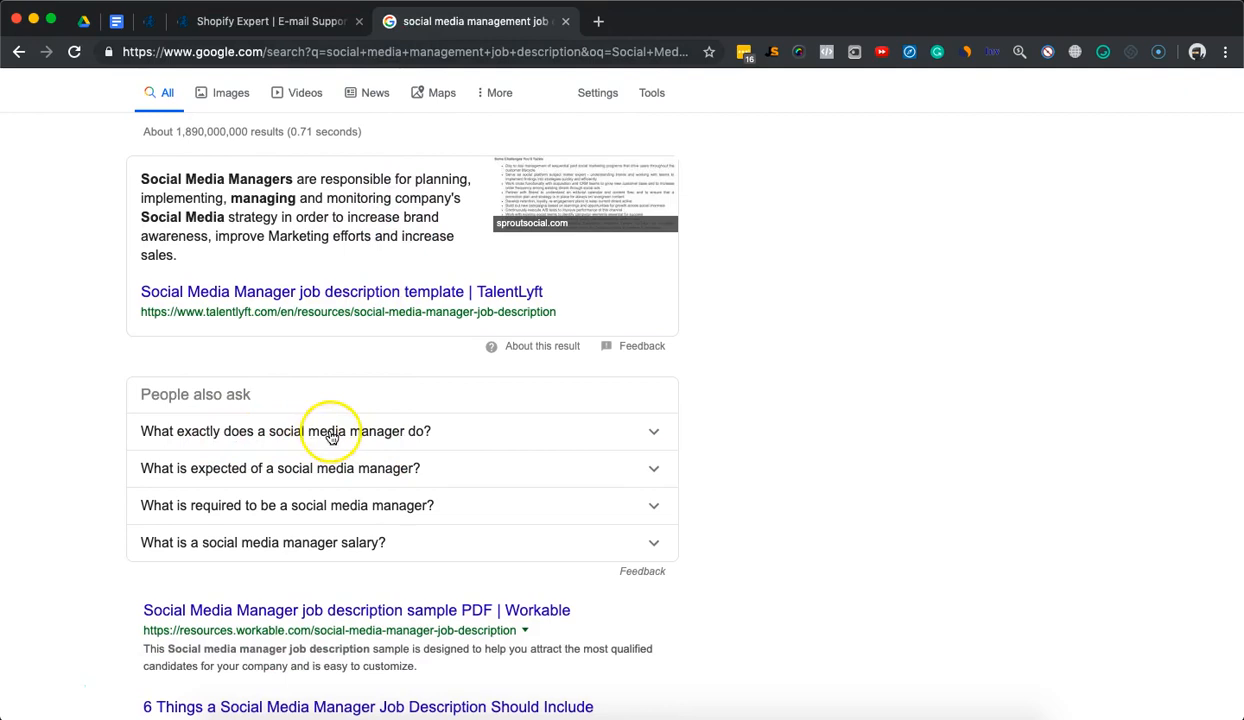
{"action": "left_click", "coordinate": [662, 441]}
{"action": "scroll", "coordinate": [756, 348], "scroll_direction": "down", "scroll_amount": 1}
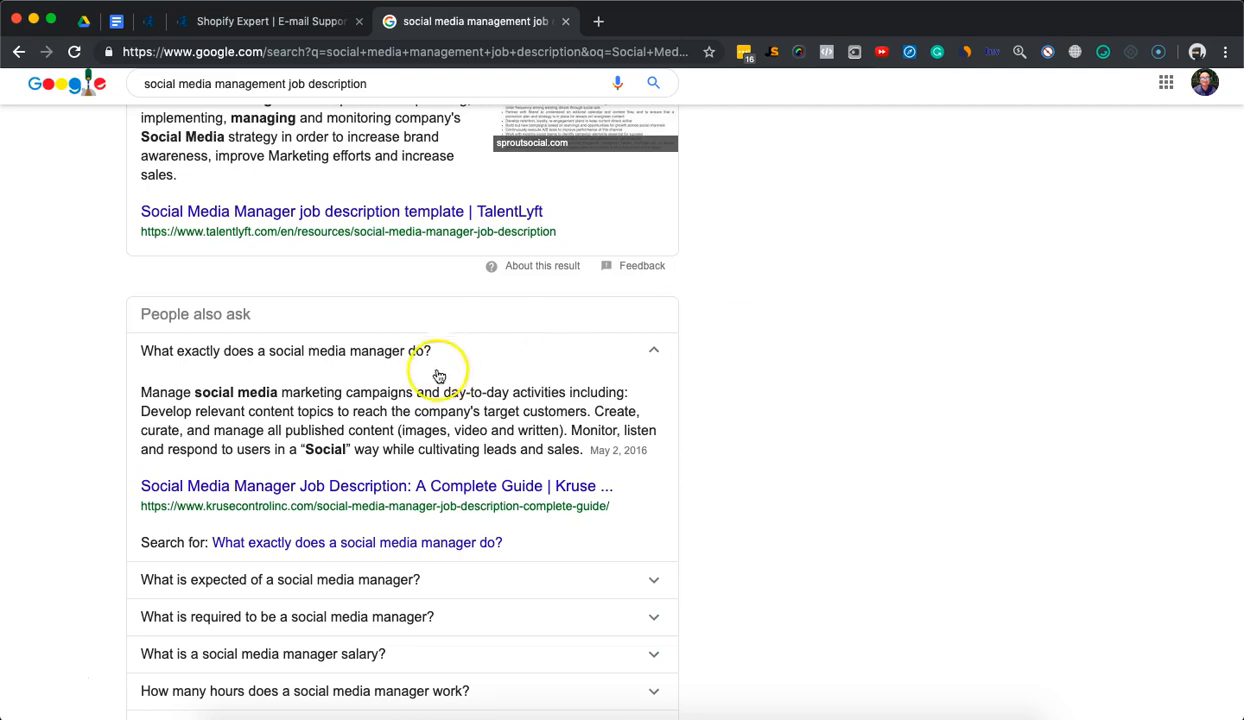
{"action": "scroll", "coordinate": [522, 367], "scroll_direction": "up", "scroll_amount": 3}
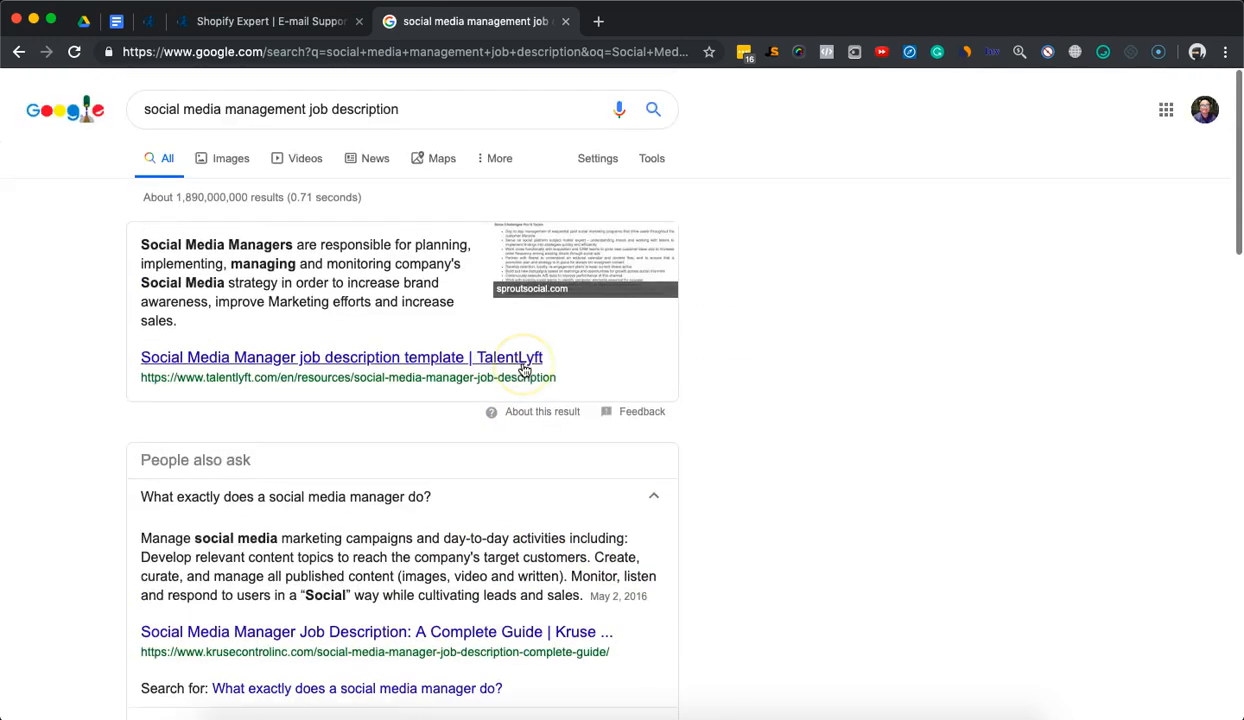
{"action": "scroll", "coordinate": [522, 367], "scroll_direction": "down", "scroll_amount": 5}
{"action": "scroll", "coordinate": [524, 371], "scroll_direction": "up", "scroll_amount": 1}
{"action": "scroll", "coordinate": [524, 371], "scroll_direction": "up", "scroll_amount": 2}
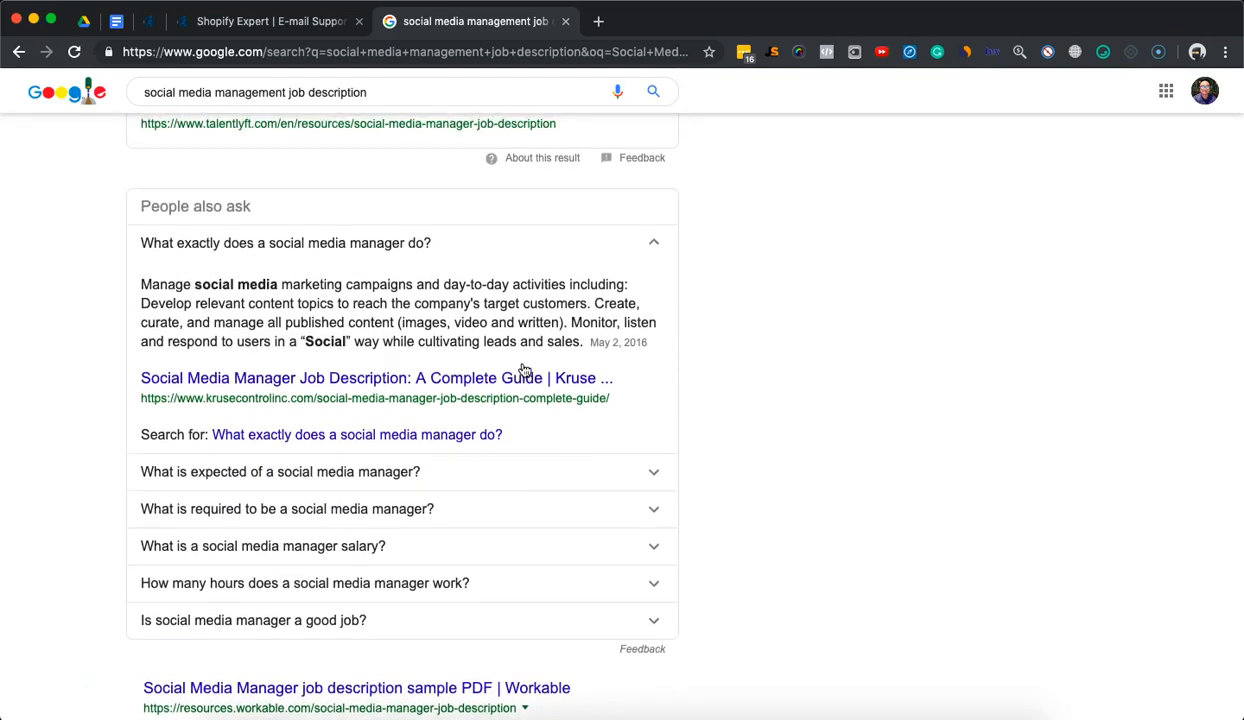
{"action": "scroll", "coordinate": [524, 371], "scroll_direction": "down", "scroll_amount": 1}
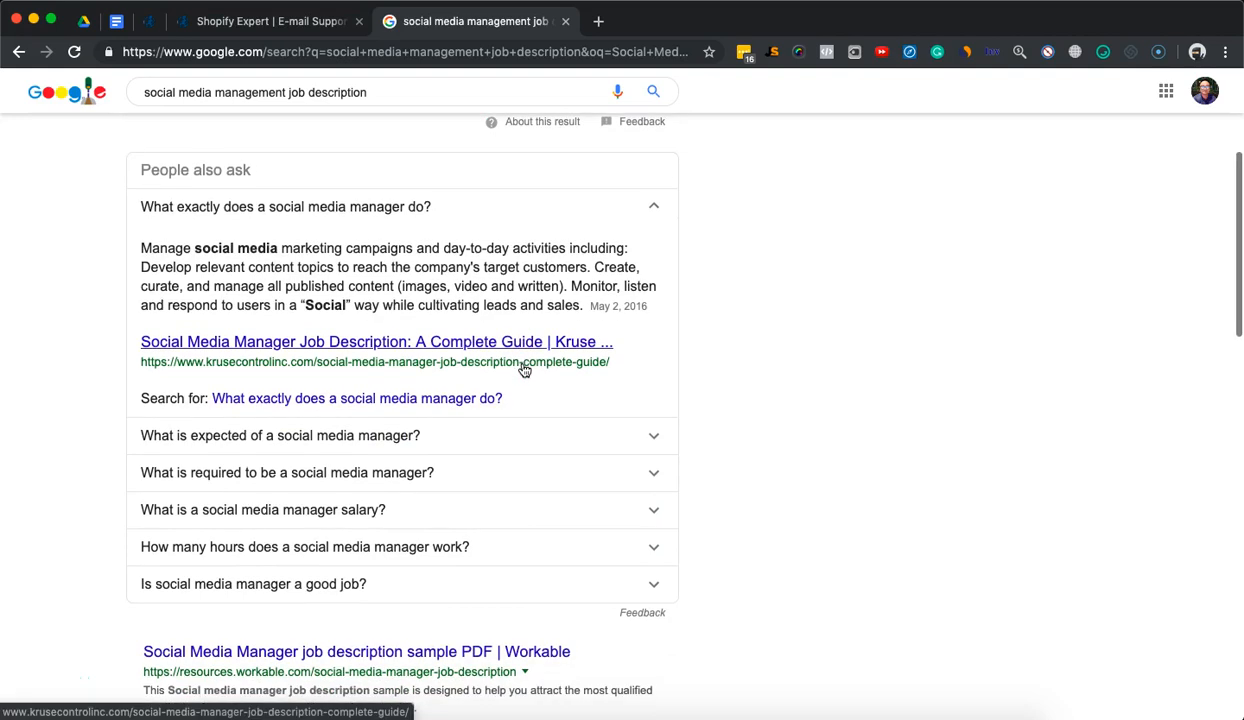
{"action": "scroll", "coordinate": [749, 384], "scroll_direction": "up", "scroll_amount": 3}
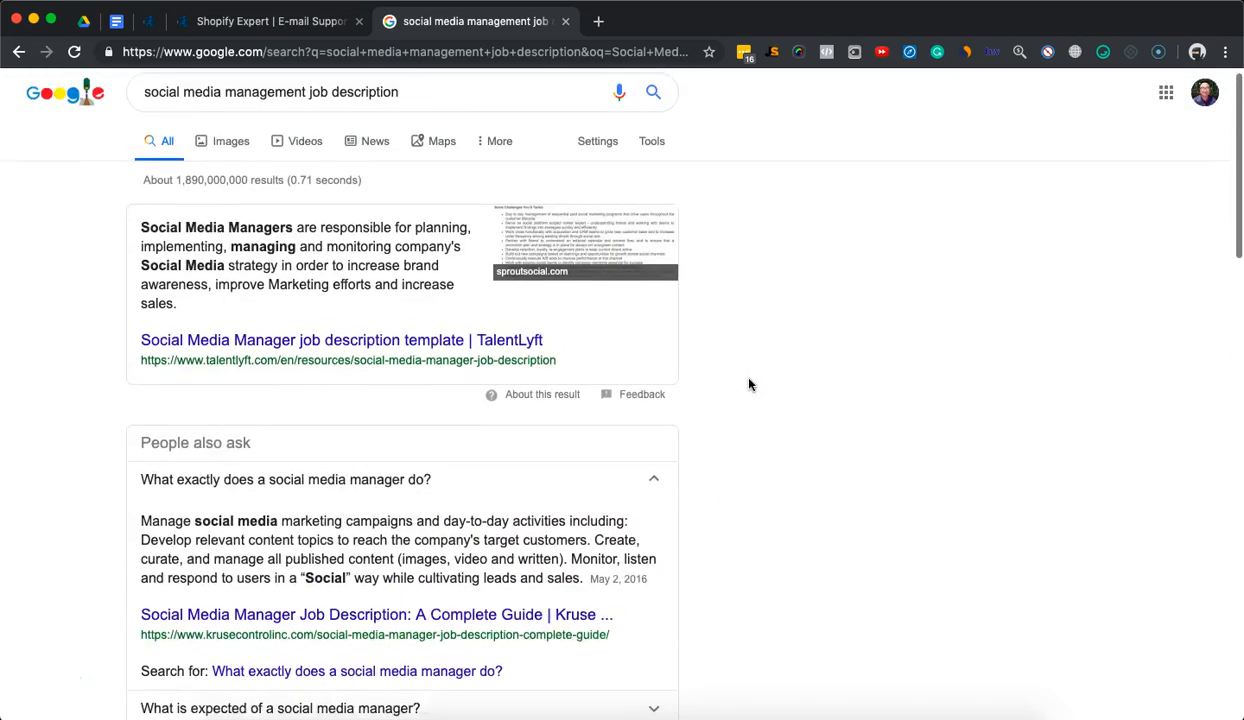
{"action": "scroll", "coordinate": [749, 384], "scroll_direction": "down", "scroll_amount": 2}
{"action": "scroll", "coordinate": [749, 390], "scroll_direction": "down", "scroll_amount": 2}
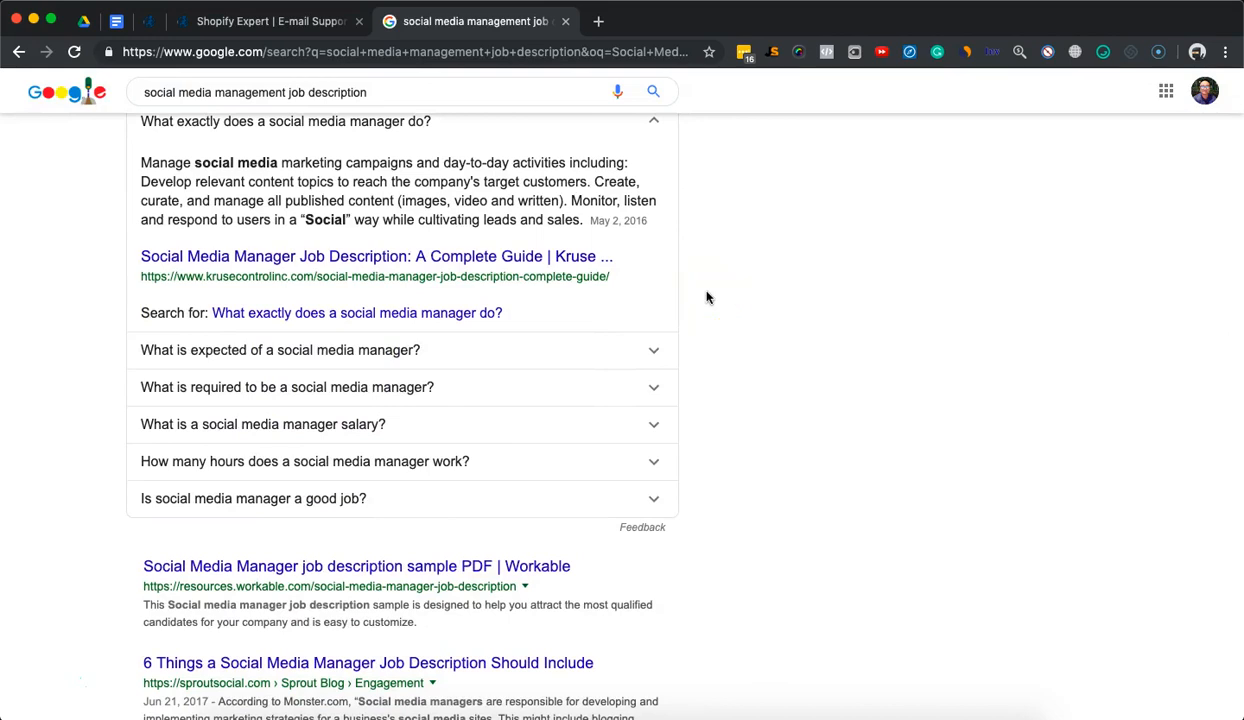
Step: Open the TalentLyft social media manager job description template from the search results in a new browser tab and switch to it
{"action": "scroll", "coordinate": [706, 297], "scroll_direction": "down", "scroll_amount": 2}
{"action": "left_click", "coordinate": [676, 305]}
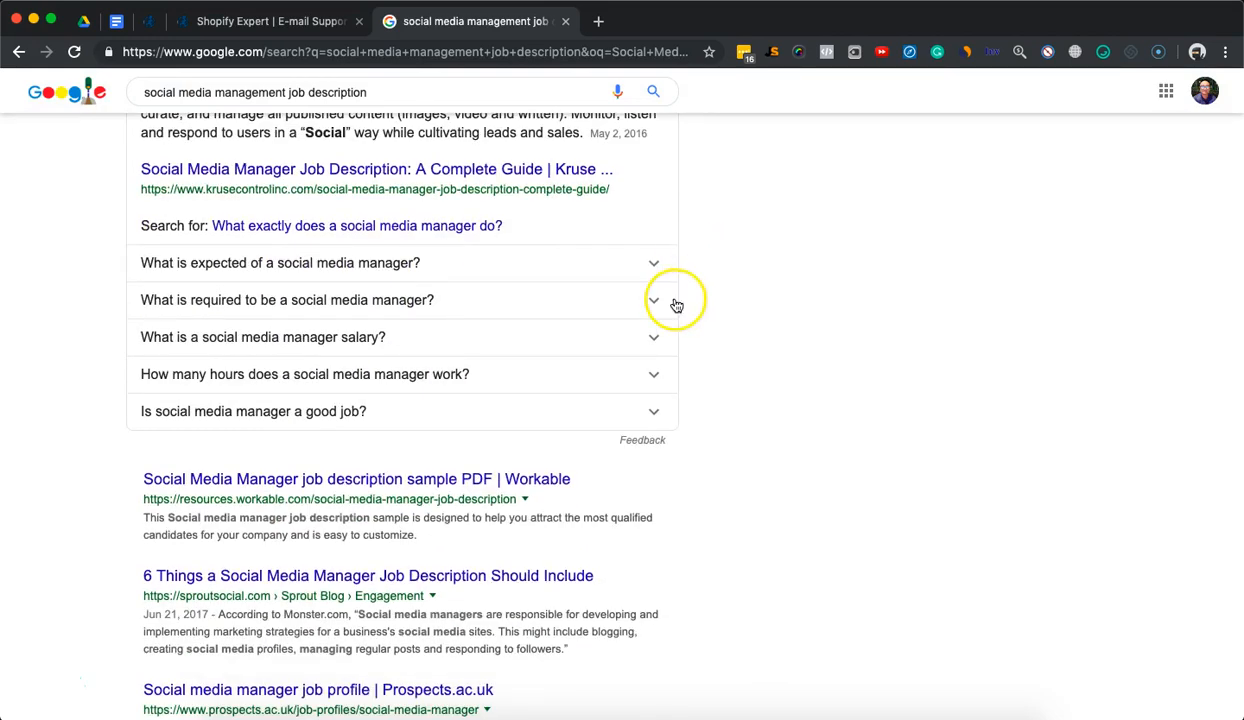
{"action": "scroll", "coordinate": [660, 305], "scroll_direction": "up", "scroll_amount": 5}
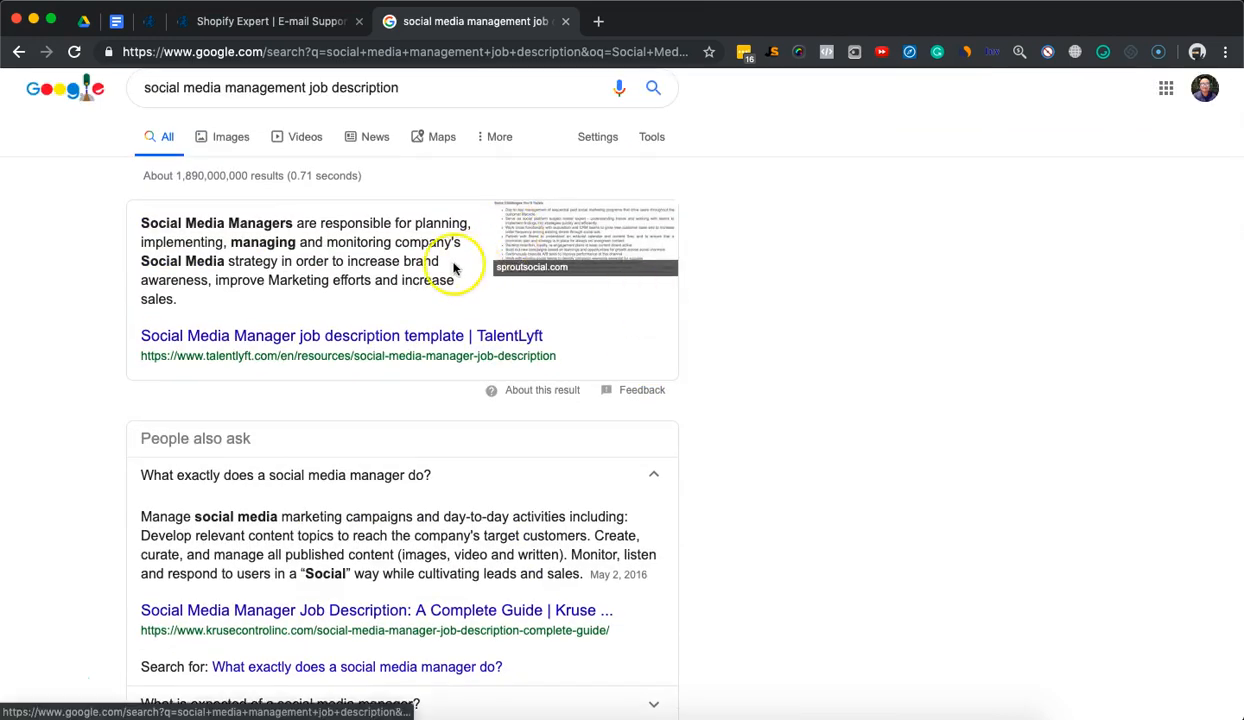
{"action": "left_click", "coordinate": [378, 344]}
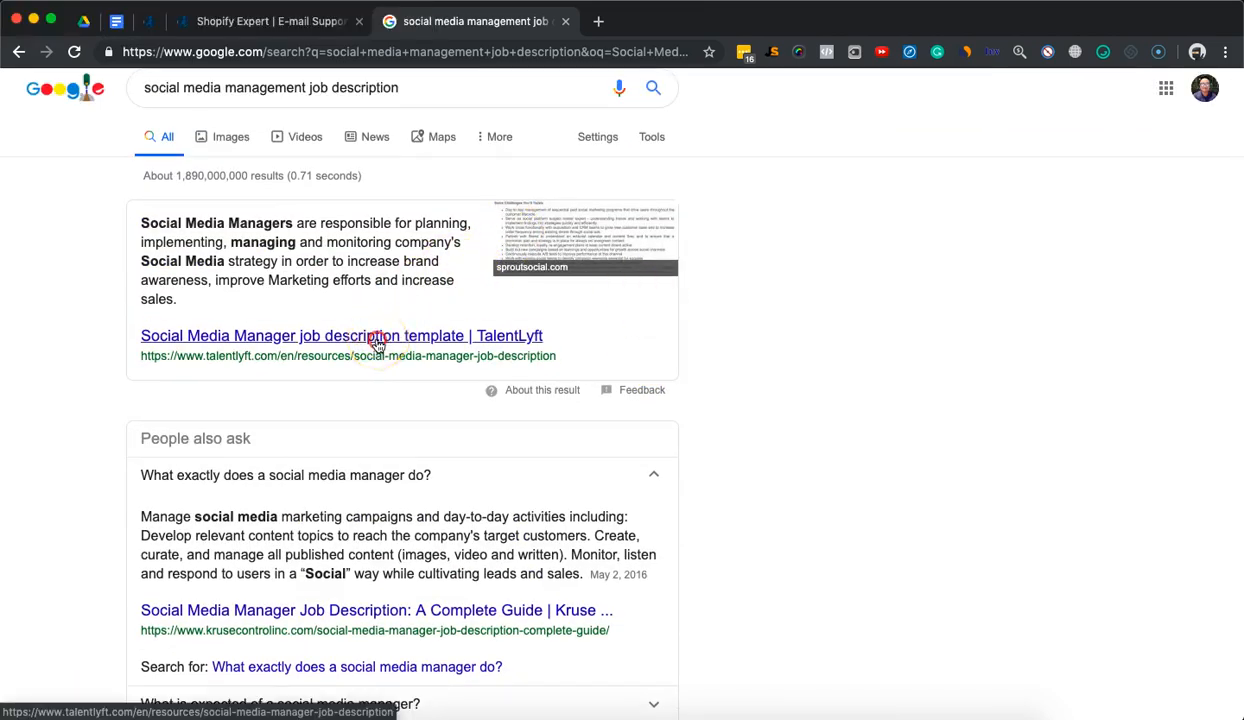
{"action": "right_click", "coordinate": [378, 344]}
{"action": "left_click", "coordinate": [400, 348]}
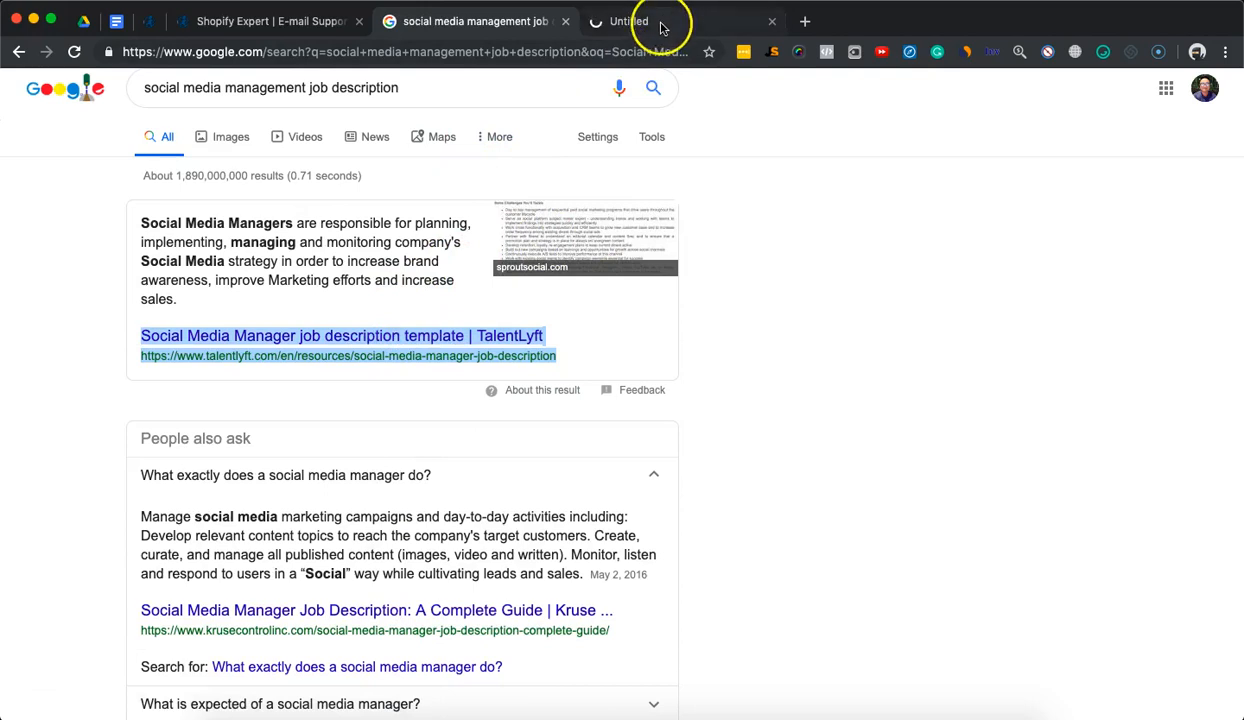
{"action": "left_click", "coordinate": [665, 22]}
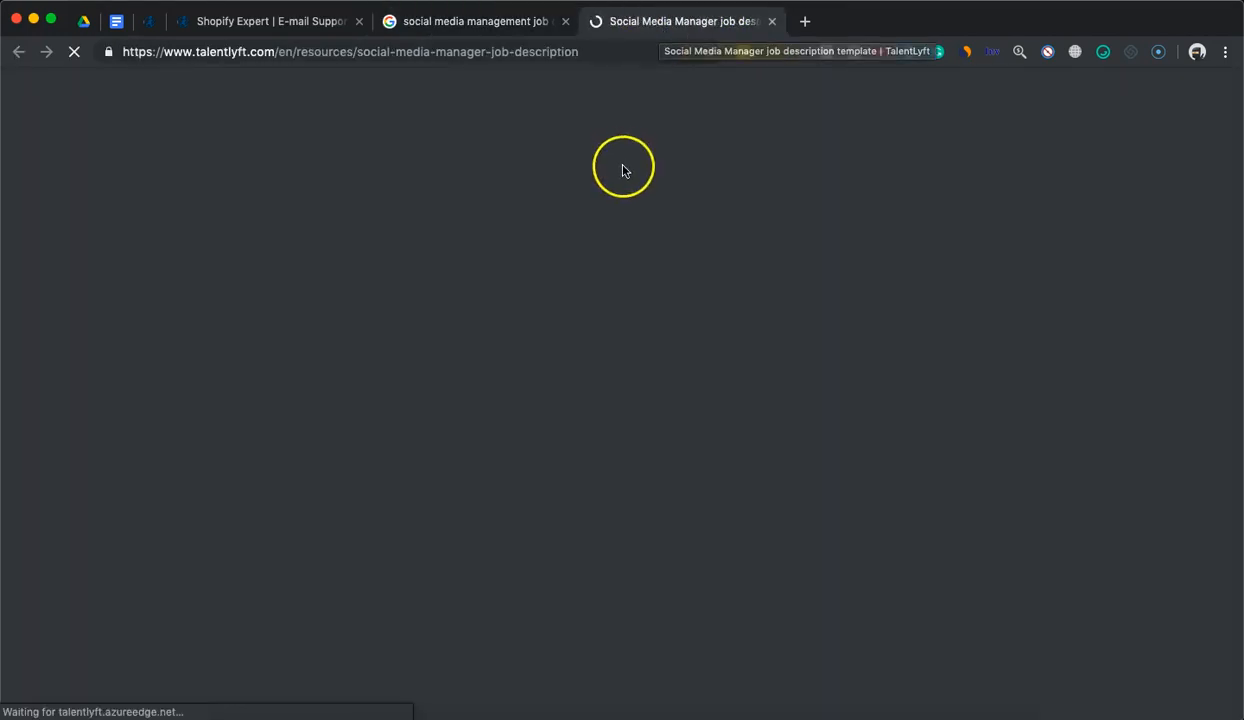
Step: Read TalentLyft's Social Media Manager job description and its duties and responsibilities list, dismissing the newsletter pop-up
{"action": "scroll", "coordinate": [583, 407], "scroll_direction": "down", "scroll_amount": 3}
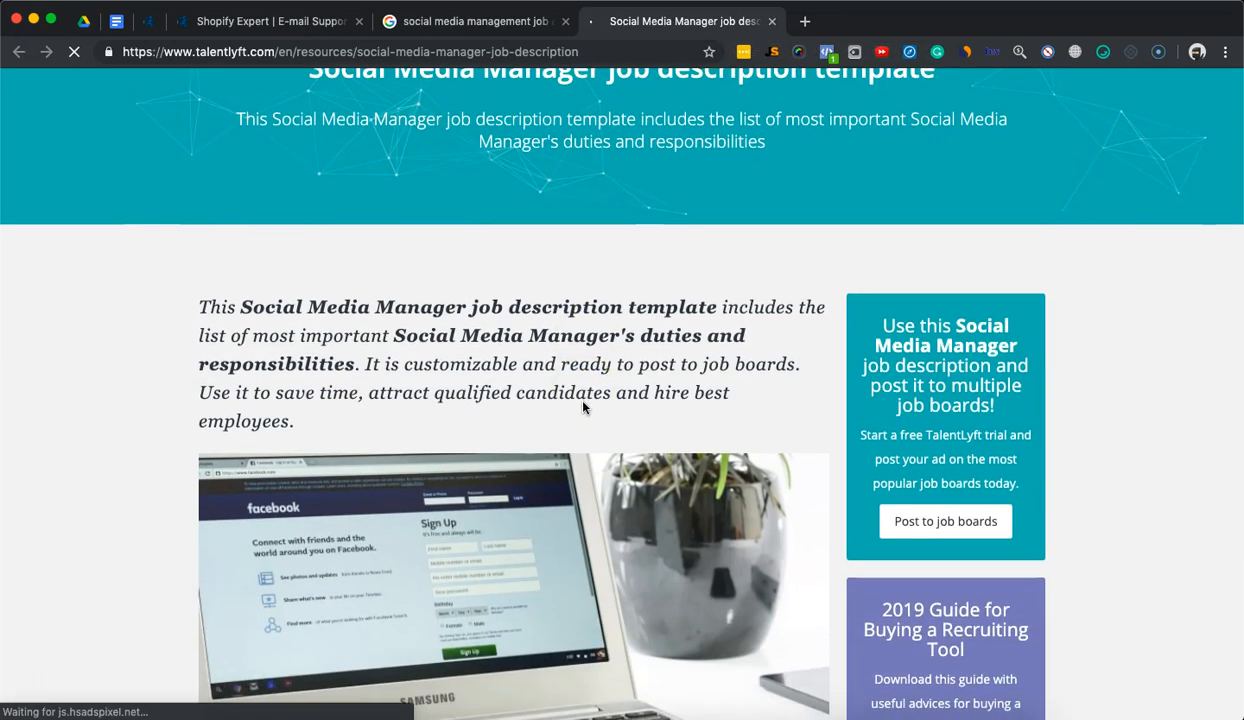
{"action": "scroll", "coordinate": [714, 357], "scroll_direction": "down", "scroll_amount": 10}
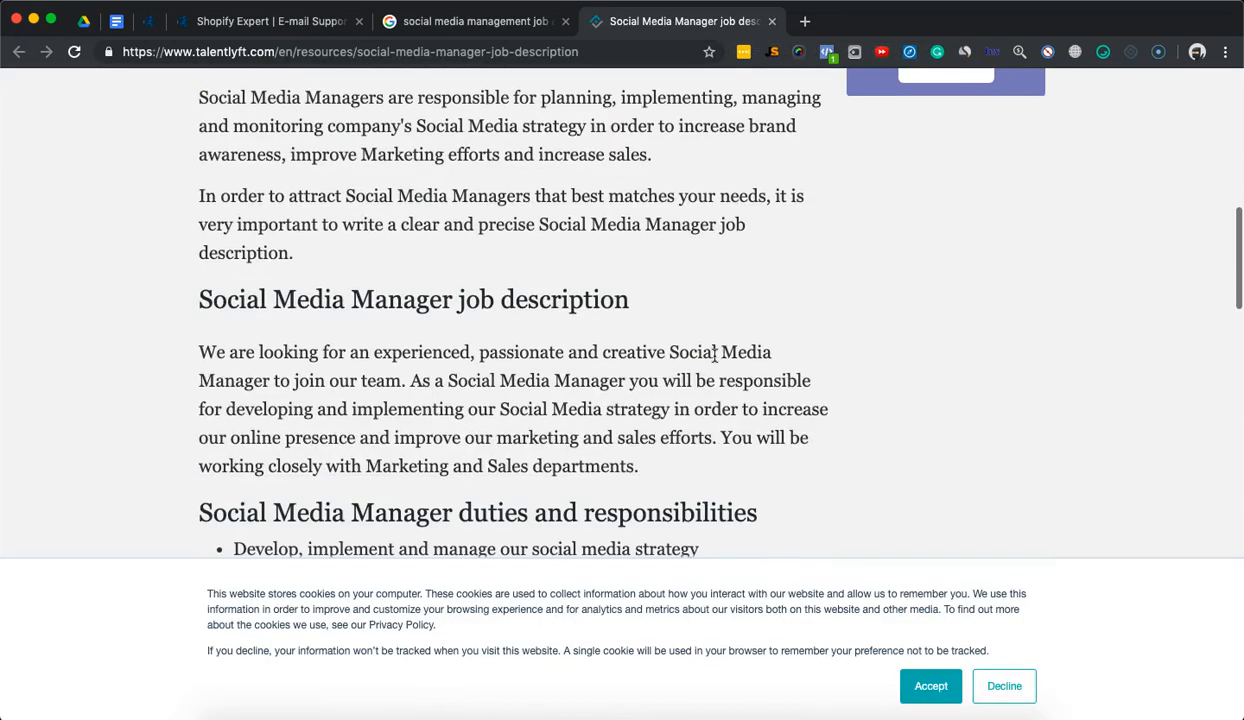
{"action": "scroll", "coordinate": [560, 312], "scroll_direction": "down", "scroll_amount": 2}
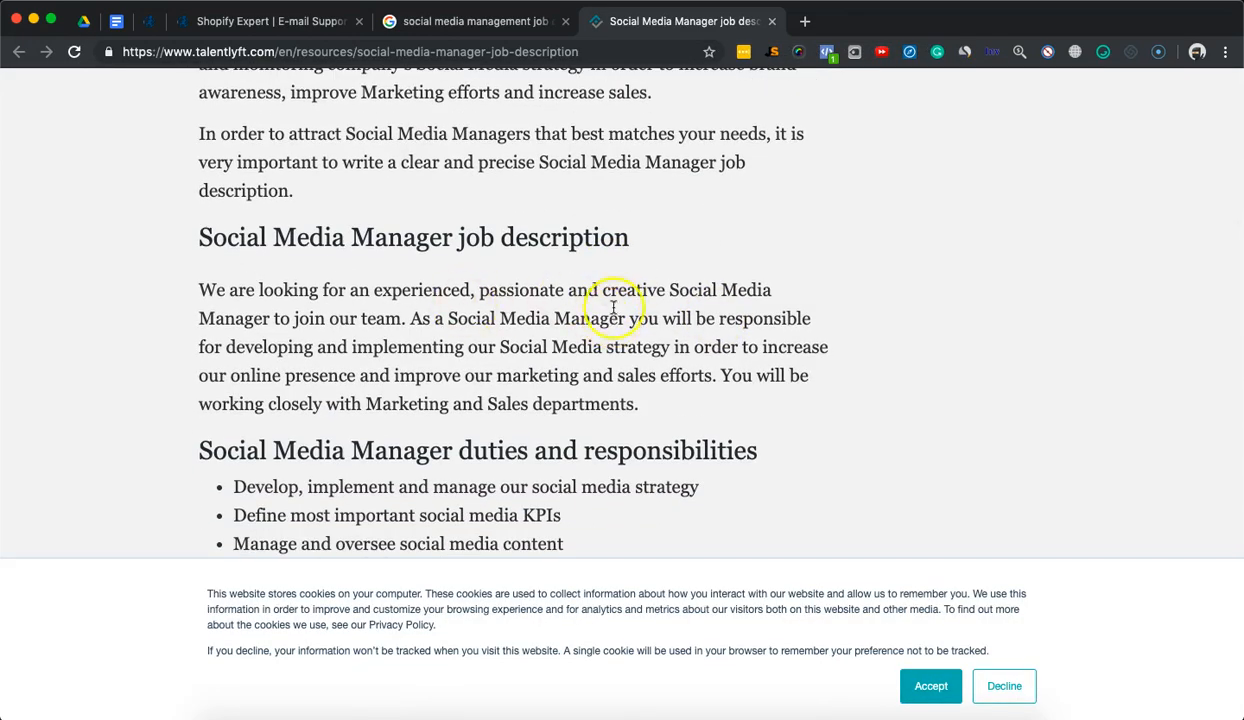
{"action": "scroll", "coordinate": [614, 305], "scroll_direction": "down", "scroll_amount": 2}
{"action": "scroll", "coordinate": [708, 243], "scroll_direction": "down", "scroll_amount": 5}
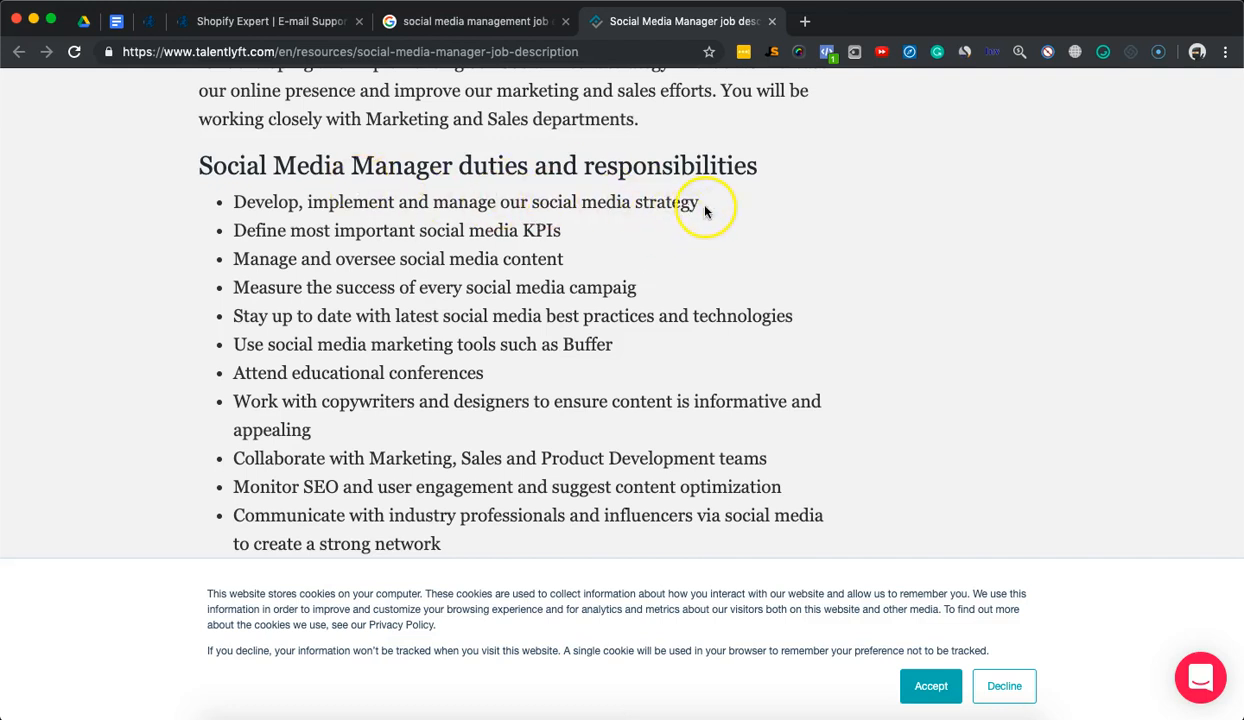
{"action": "left_click_drag", "start_coordinate": [705, 207], "coordinate": [398, 202]}
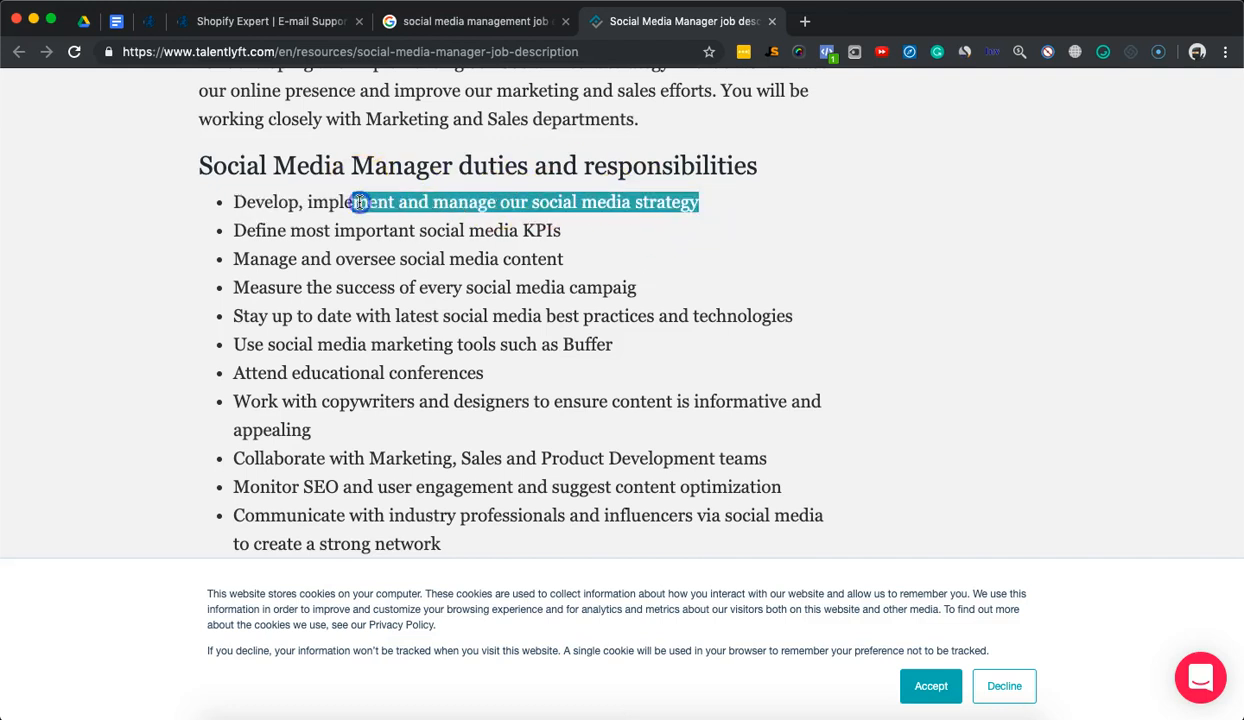
{"action": "scroll", "coordinate": [588, 220], "scroll_direction": "down", "scroll_amount": 1}
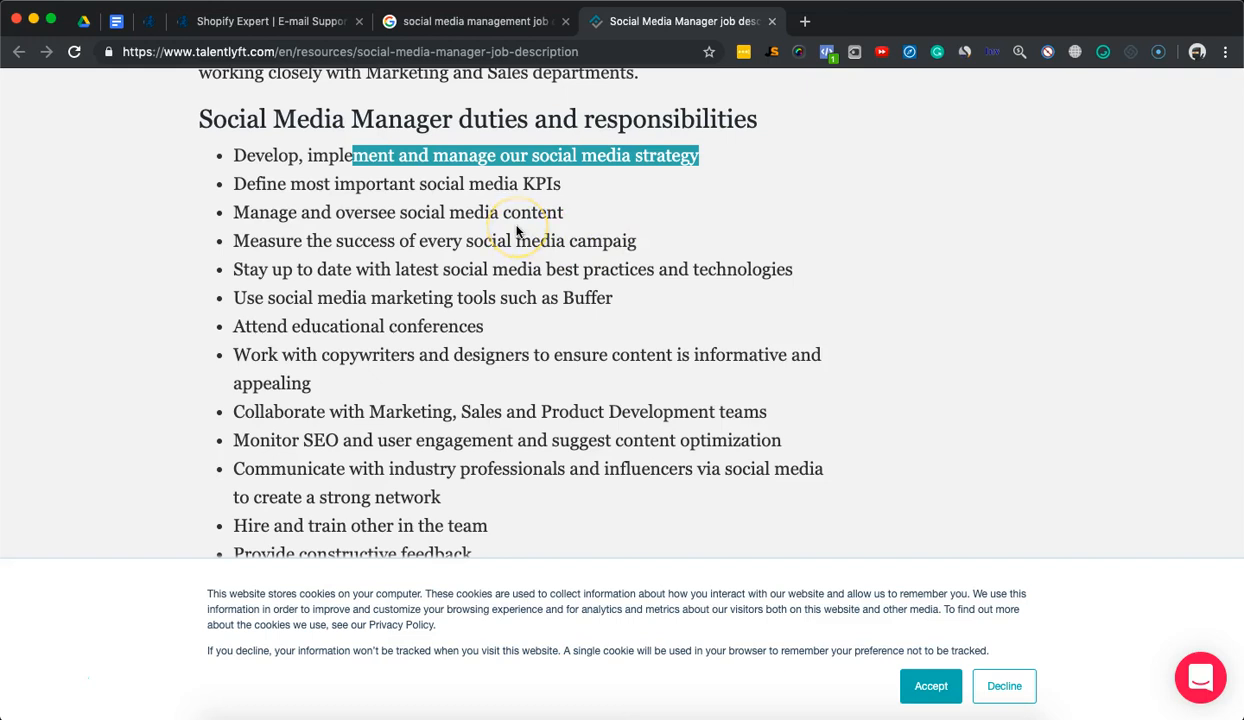
{"action": "scroll", "coordinate": [528, 405], "scroll_direction": "down", "scroll_amount": 3}
{"action": "scroll", "coordinate": [528, 405], "scroll_direction": "up", "scroll_amount": 5}
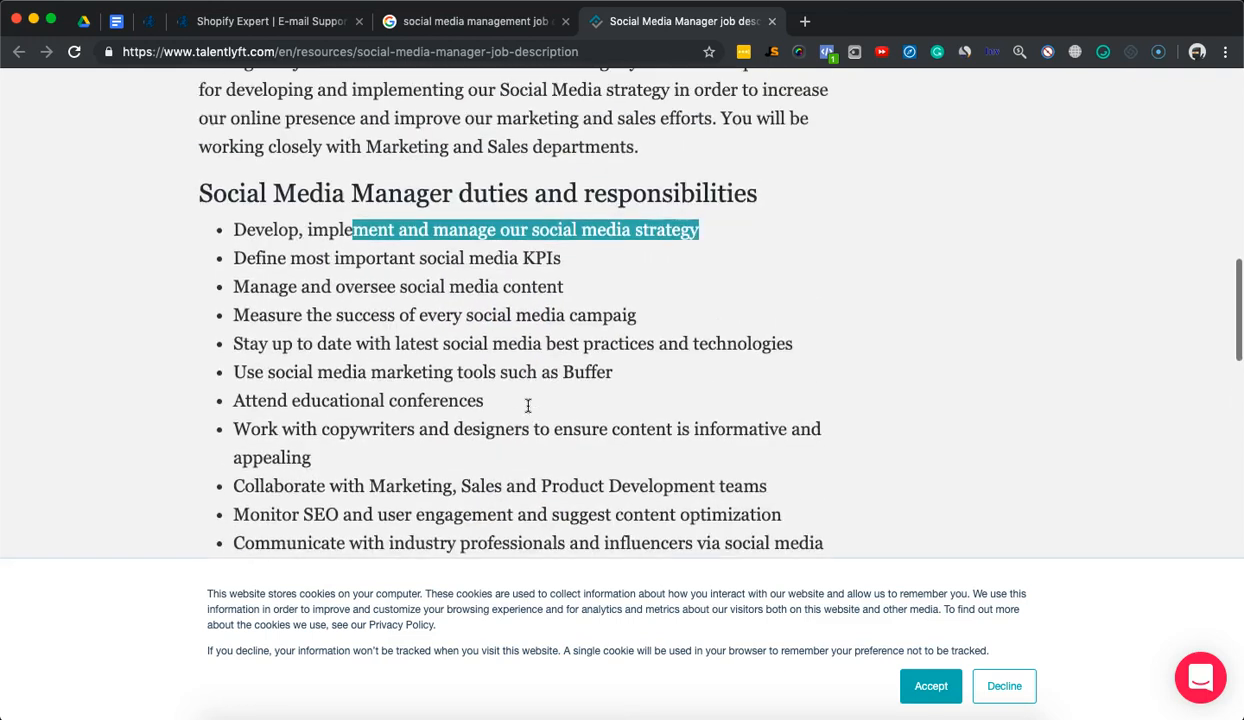
{"action": "left_click_drag", "start_coordinate": [570, 265], "coordinate": [245, 267]}
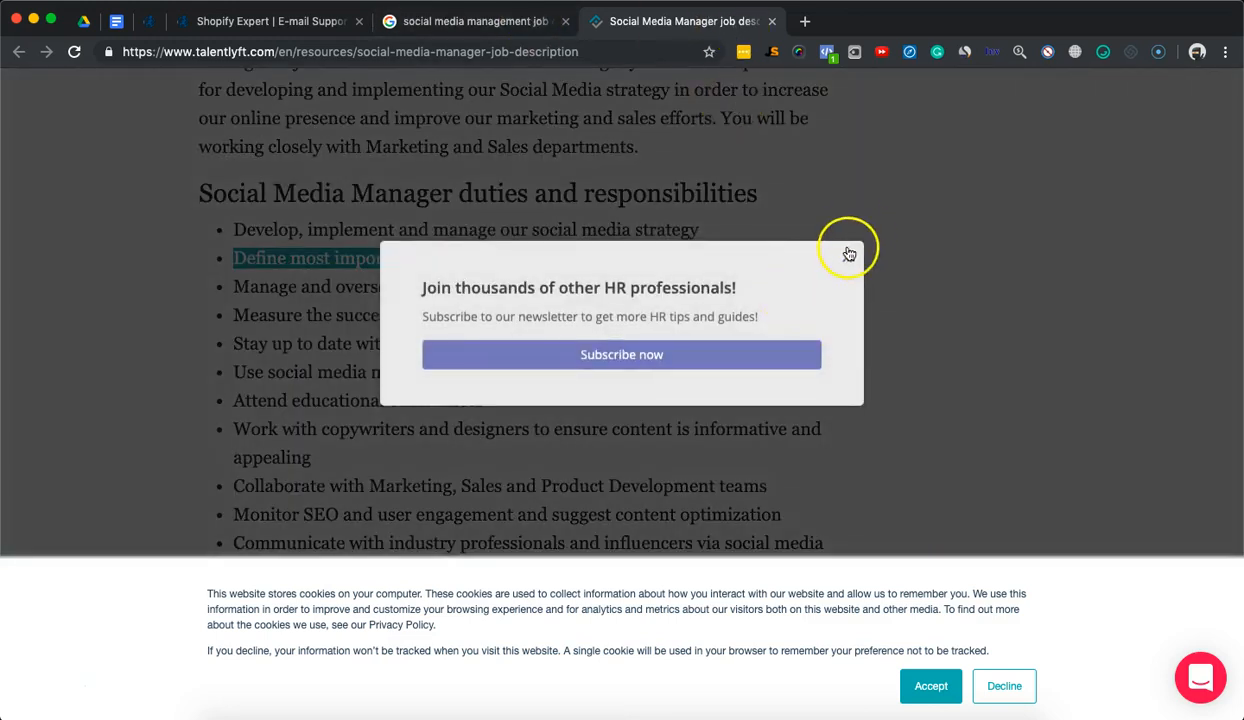
{"action": "left_click", "coordinate": [849, 254]}
Step: Create a blank Google Docs document in the Online Profile folder on Google Drive
{"action": "left_click", "coordinate": [805, 23]}
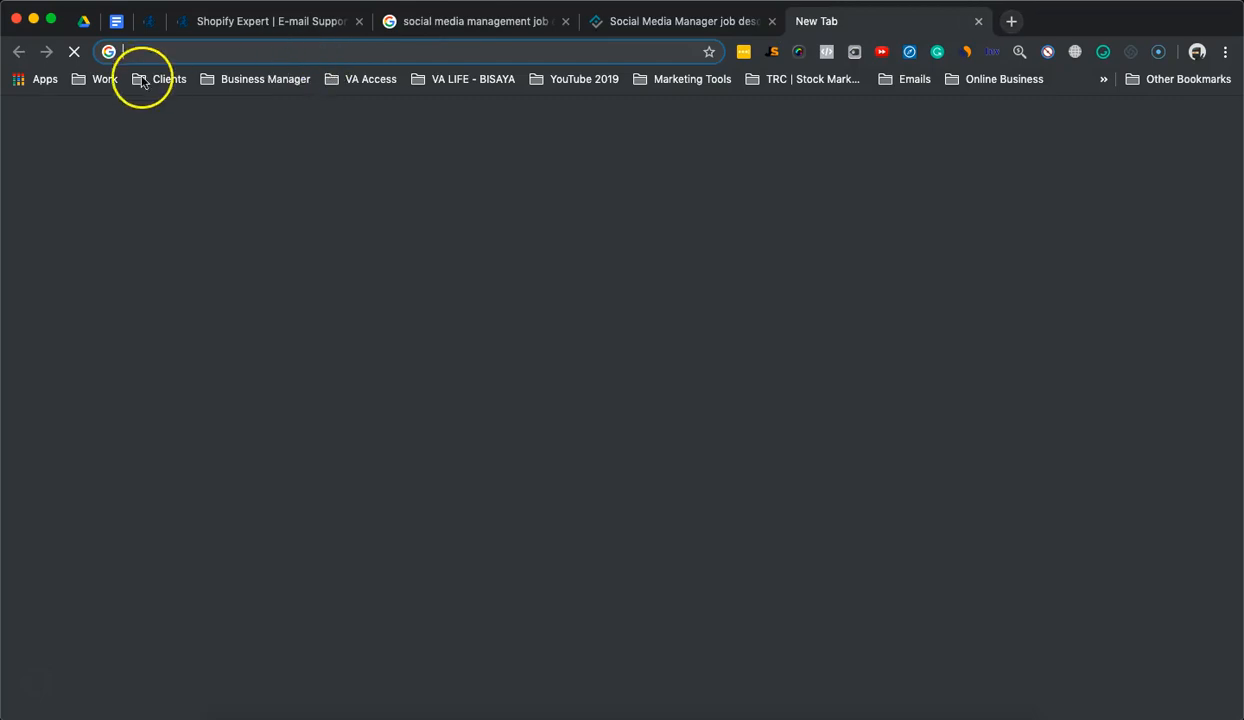
{"action": "left_click", "coordinate": [106, 83]}
{"action": "left_click", "coordinate": [138, 16]}
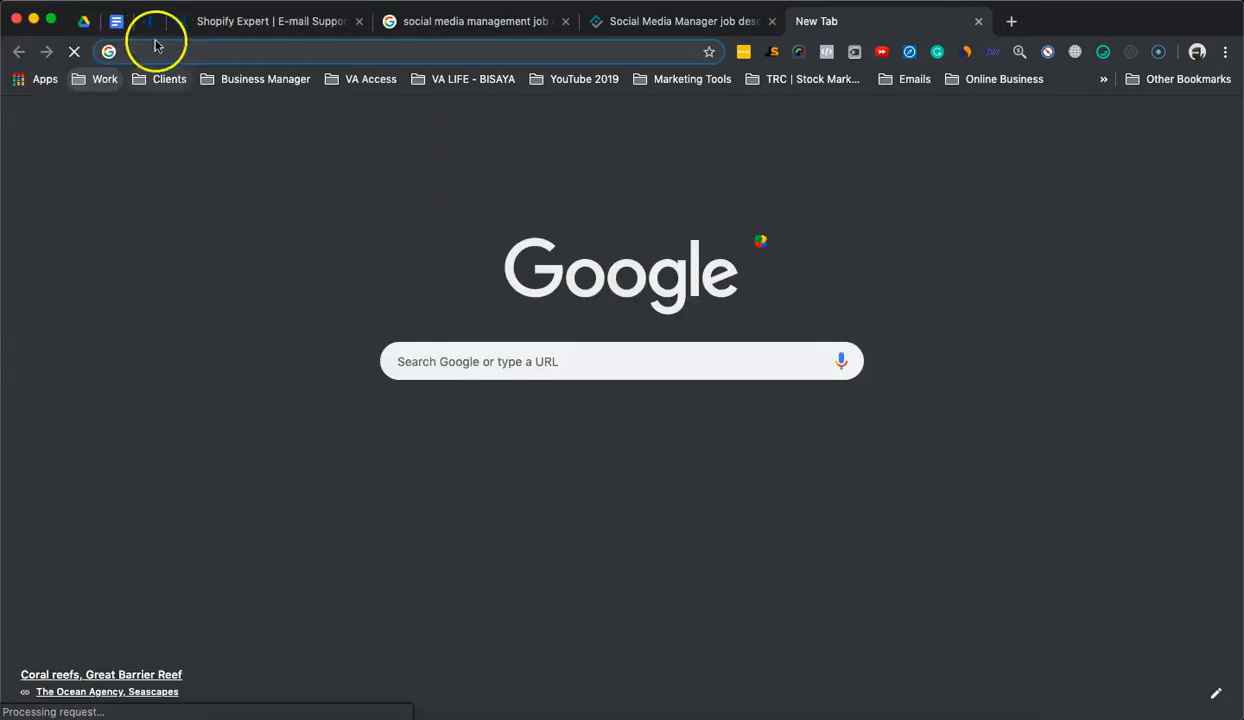
{"action": "left_click", "coordinate": [83, 21]}
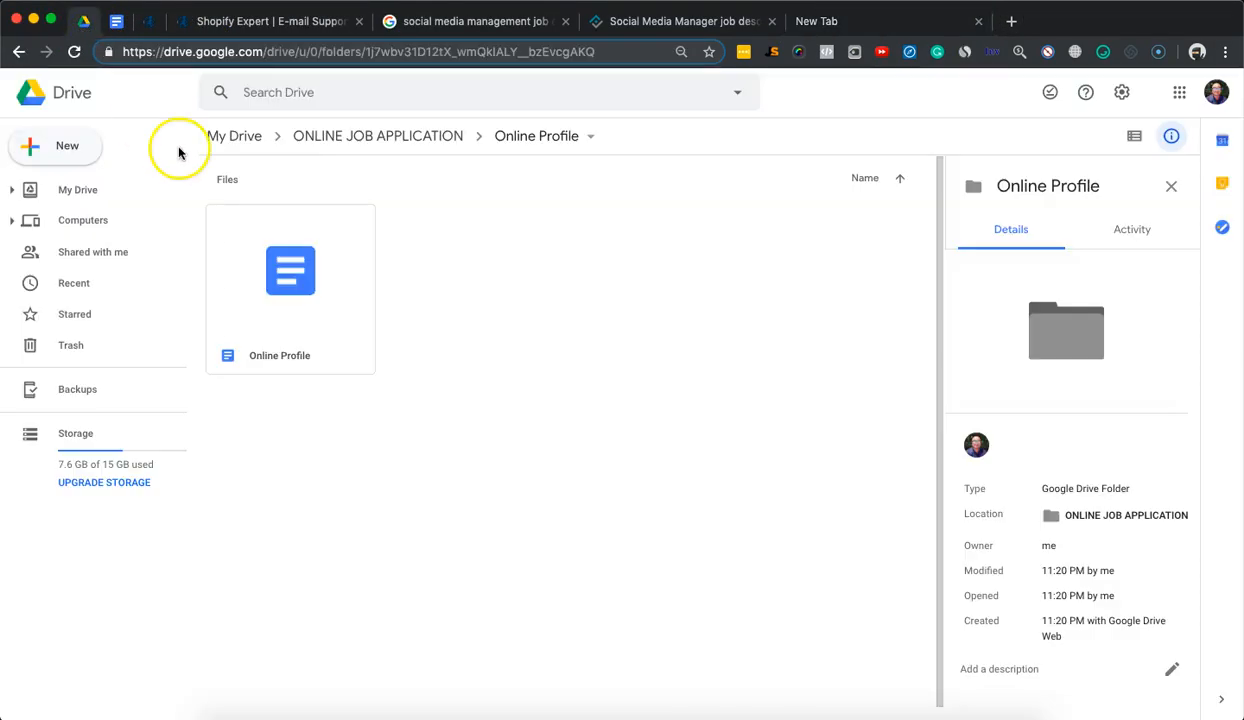
{"action": "left_click", "coordinate": [92, 150]}
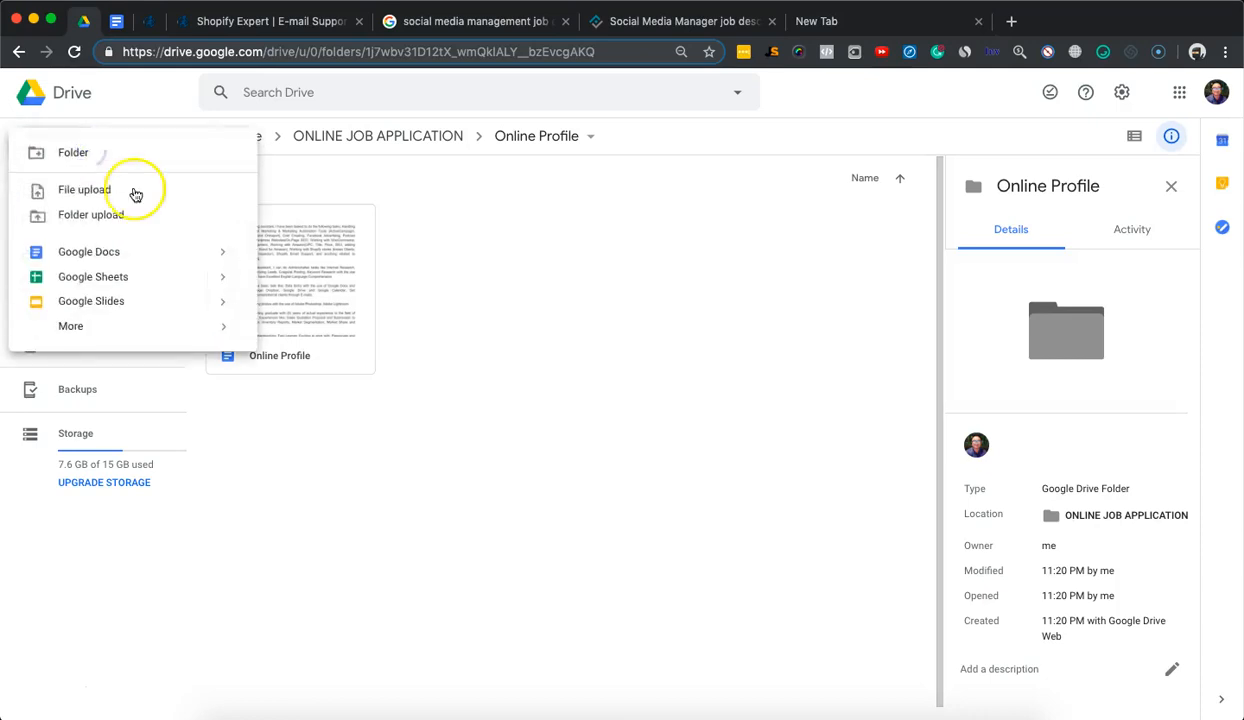
{"action": "left_click", "coordinate": [136, 256]}
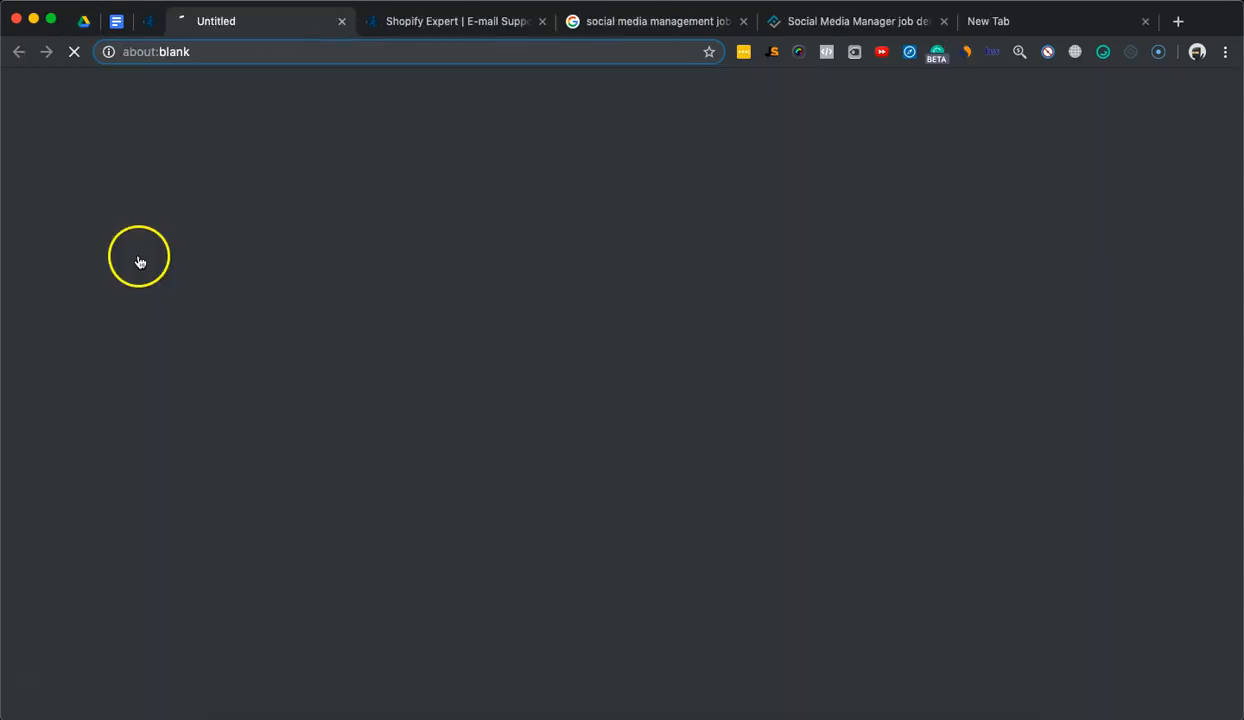
{"action": "left_click", "coordinate": [1034, 26]}
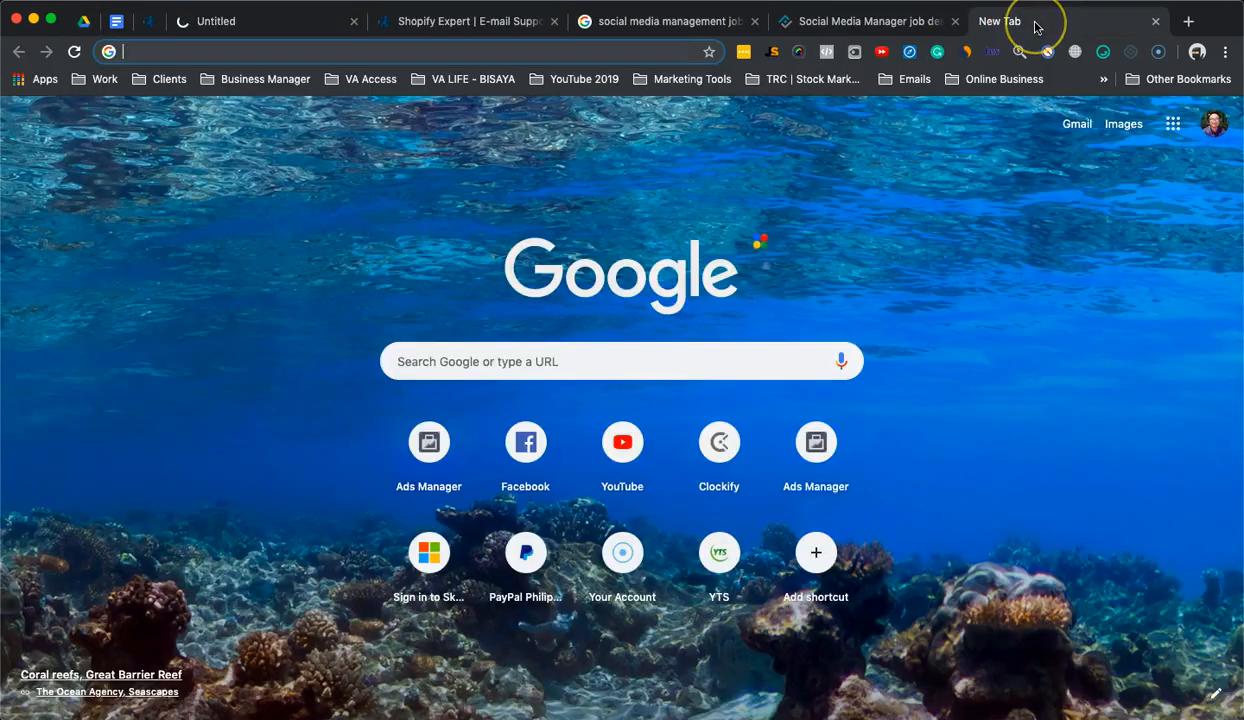
Step: Copy the duty "Develop, implement and manage our social media strategy" from the TalentLyft page into the untitled document
{"action": "left_click", "coordinate": [866, 19]}
{"action": "scroll", "coordinate": [663, 268], "scroll_direction": "down", "scroll_amount": 1}
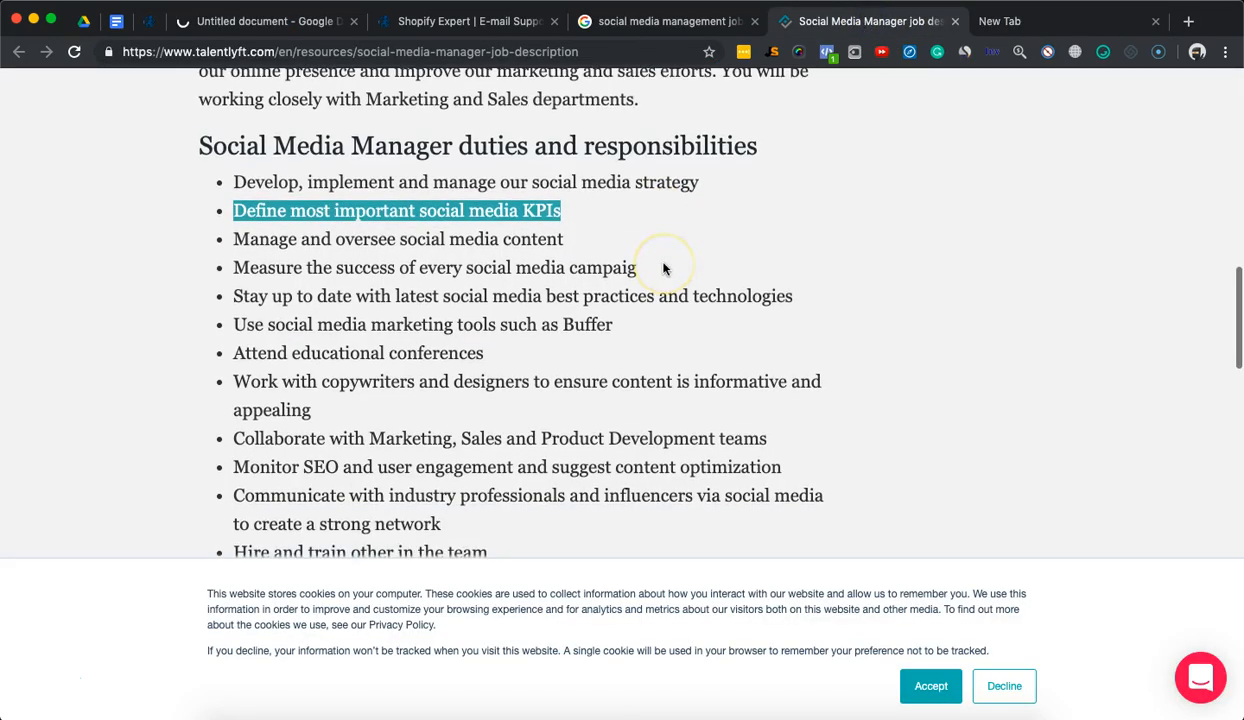
{"action": "scroll", "coordinate": [663, 268], "scroll_direction": "down", "scroll_amount": 2}
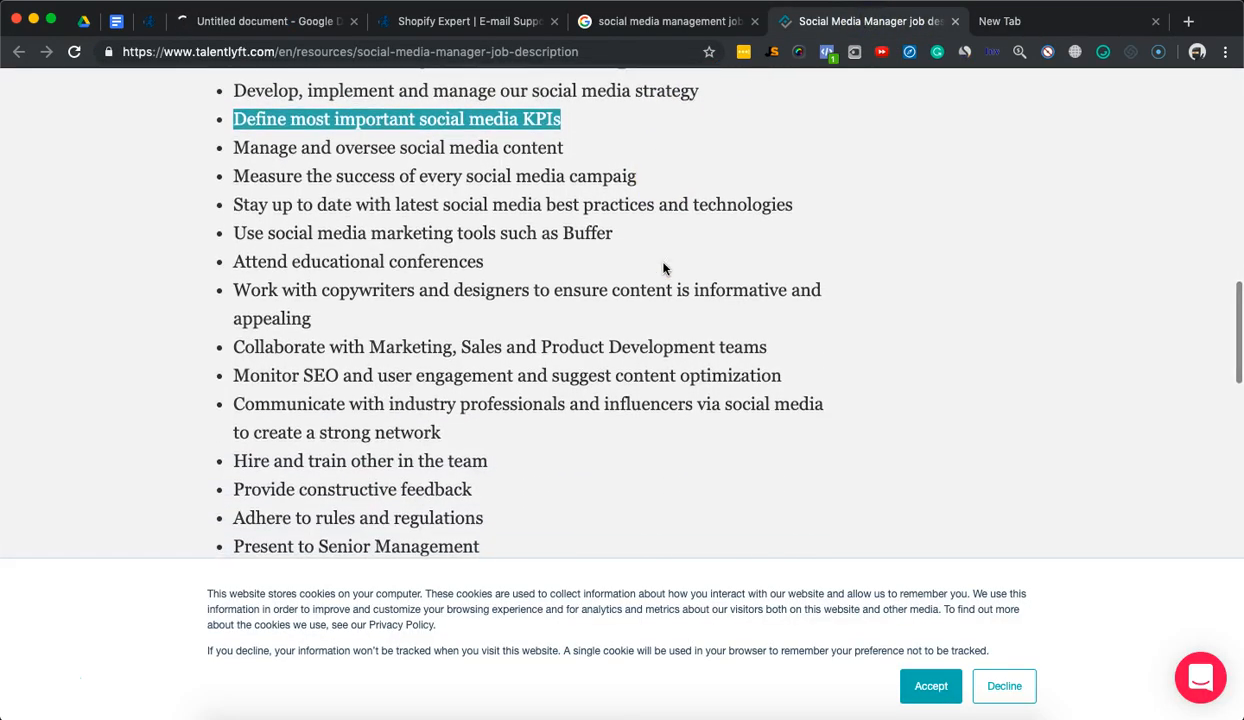
{"action": "scroll", "coordinate": [662, 267], "scroll_direction": "up", "scroll_amount": 3}
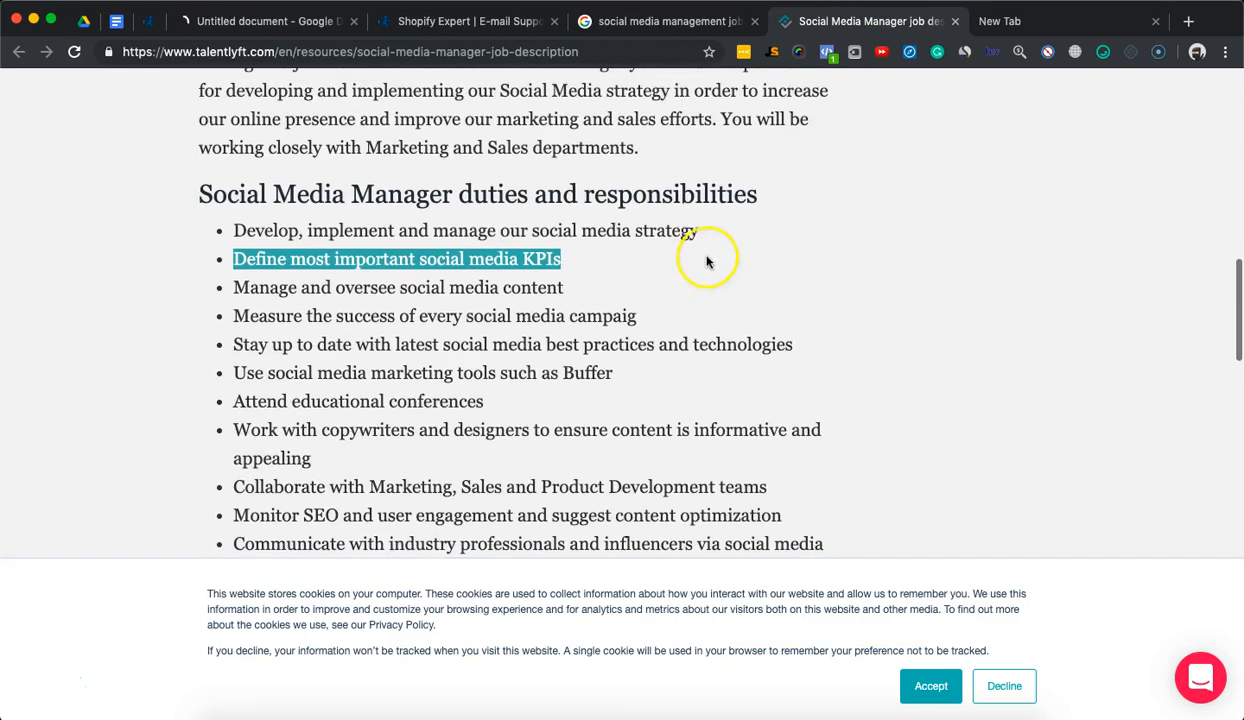
{"action": "scroll", "coordinate": [541, 222], "scroll_direction": "up", "scroll_amount": 2}
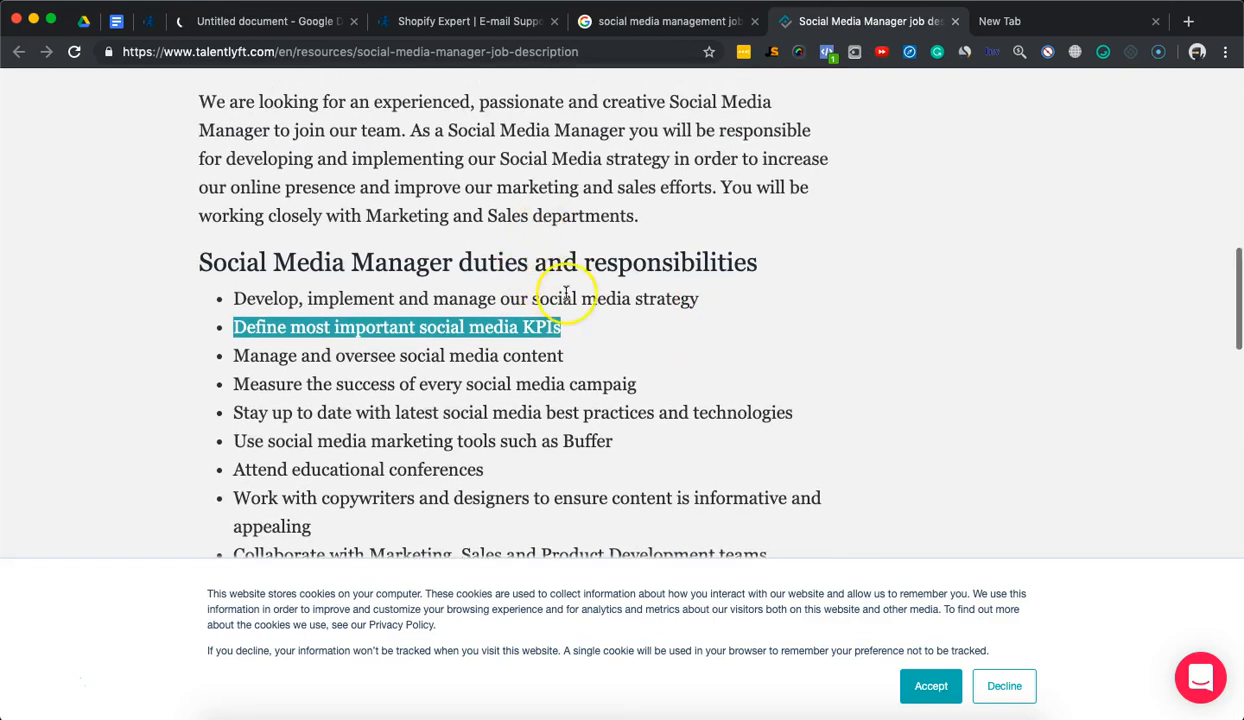
{"action": "left_click_drag", "start_coordinate": [697, 298], "coordinate": [241, 296]}
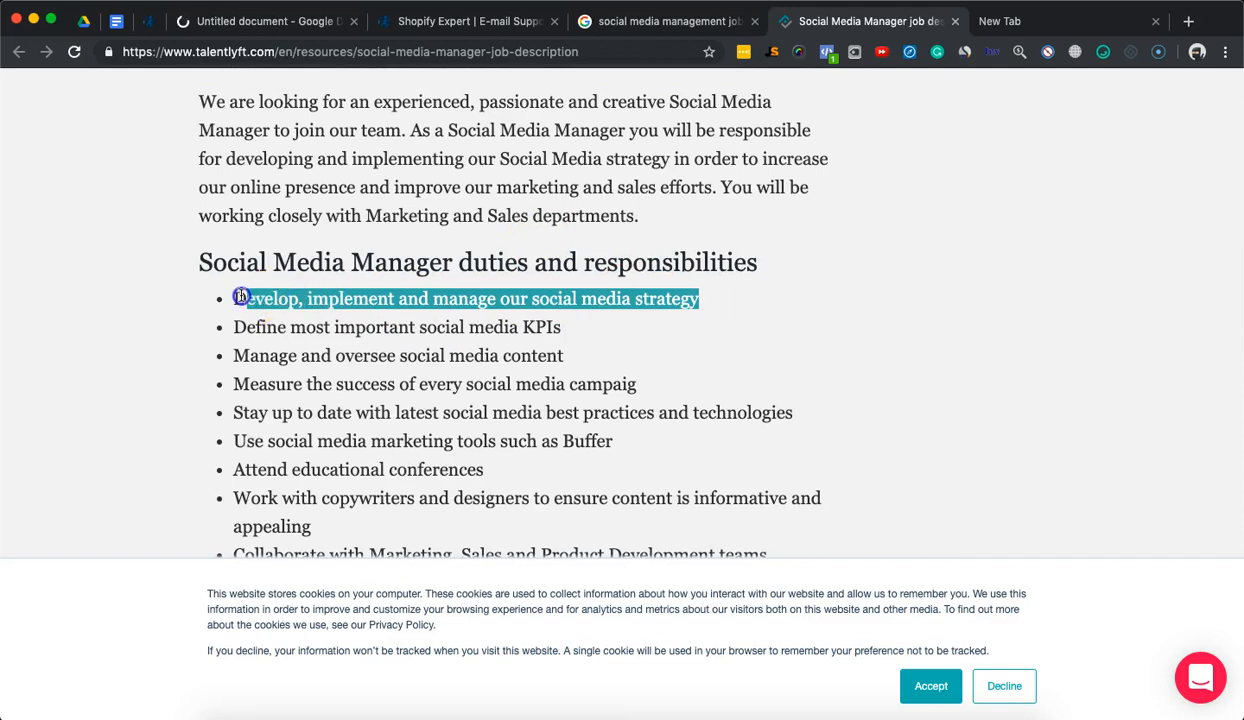
{"action": "left_click", "coordinate": [292, 21]}
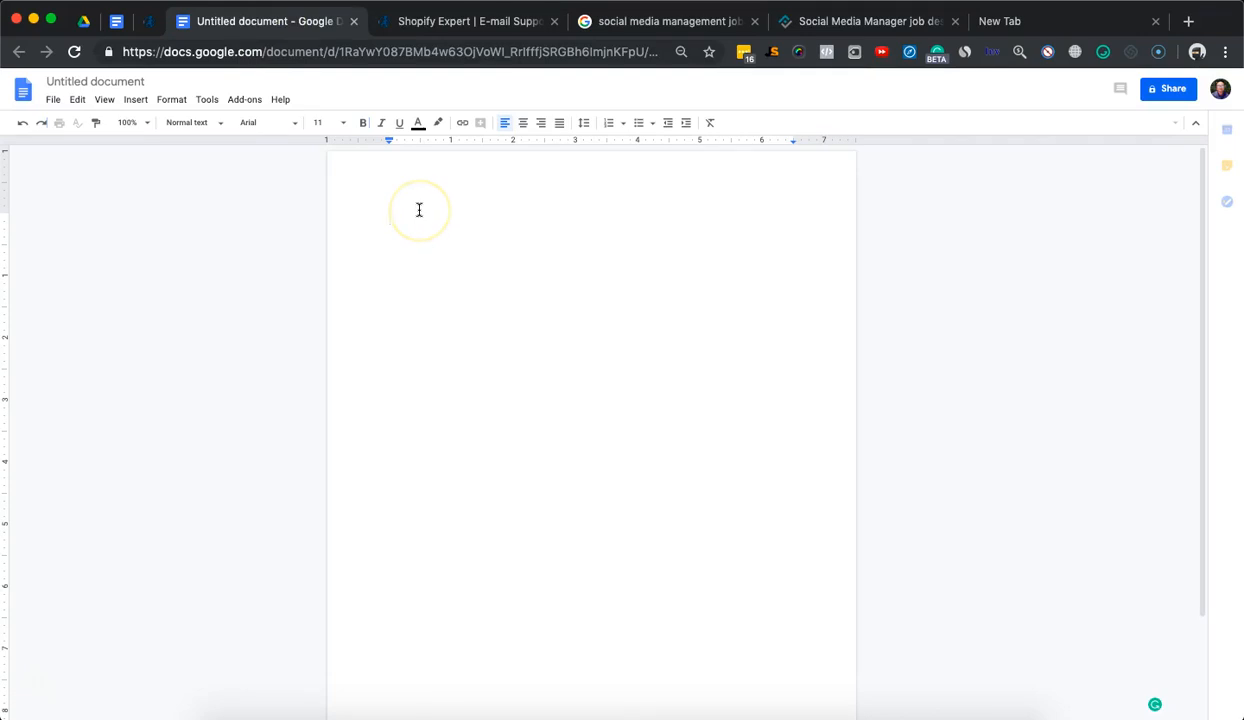
{"action": "type", "text": "Develop, implement and manage our social media strategy"}
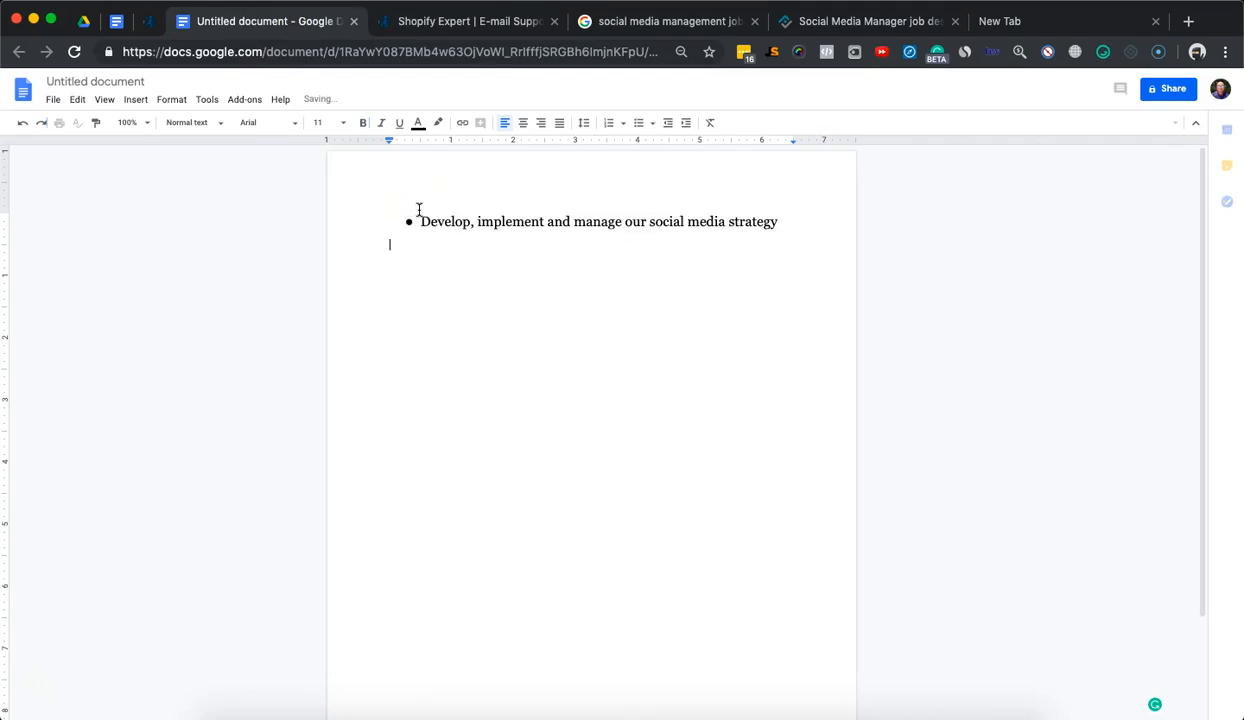
Step: Return to the TalentLyft page and examine the remaining duties and the requirements and qualifications, including the SEO and web traffic metrics item
{"action": "left_click", "coordinate": [868, 21]}
{"action": "scroll", "coordinate": [540, 300], "scroll_direction": "down", "scroll_amount": 2}
{"action": "scroll", "coordinate": [605, 333], "scroll_direction": "down", "scroll_amount": 1}
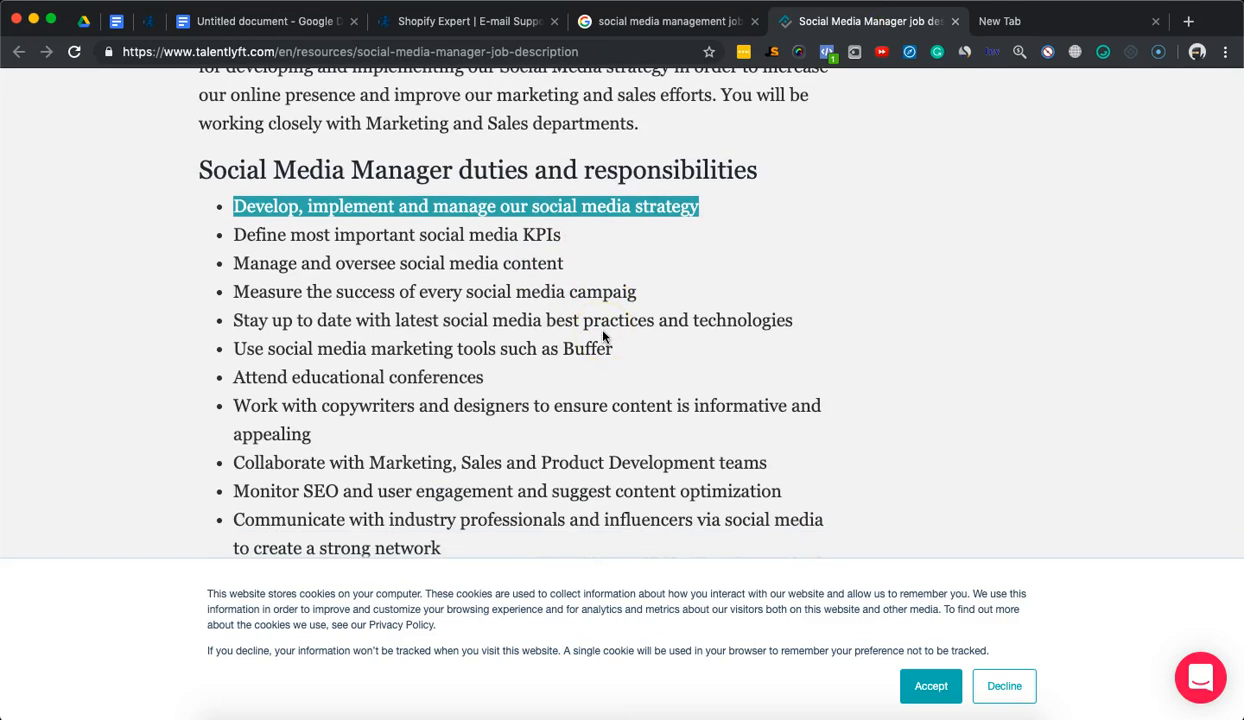
{"action": "scroll", "coordinate": [535, 407], "scroll_direction": "down", "scroll_amount": 4}
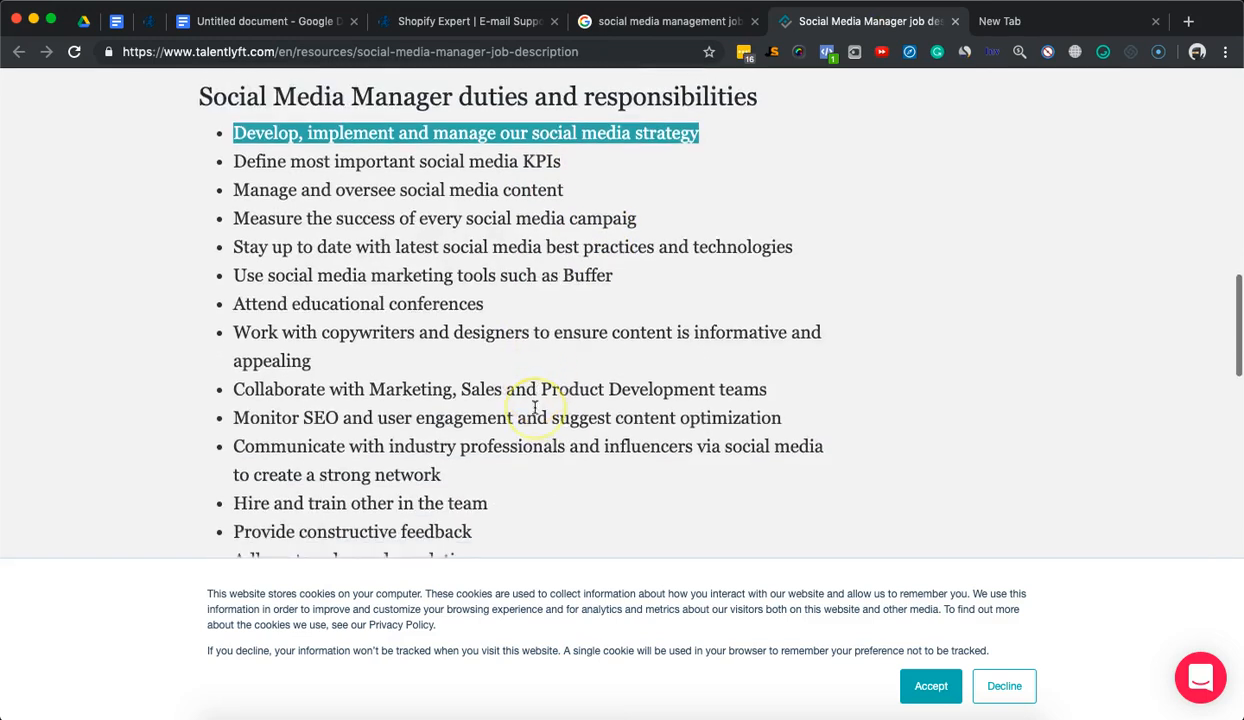
{"action": "scroll", "coordinate": [535, 407], "scroll_direction": "down", "scroll_amount": 1}
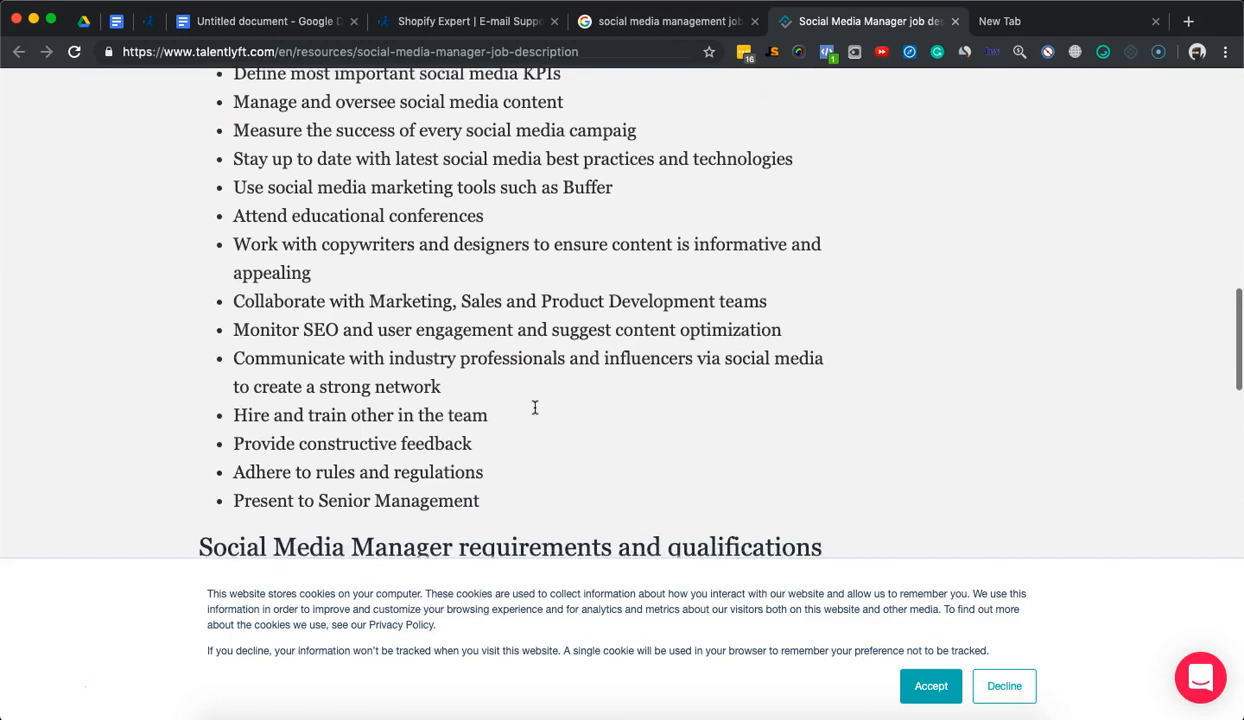
{"action": "scroll", "coordinate": [535, 407], "scroll_direction": "down", "scroll_amount": 1}
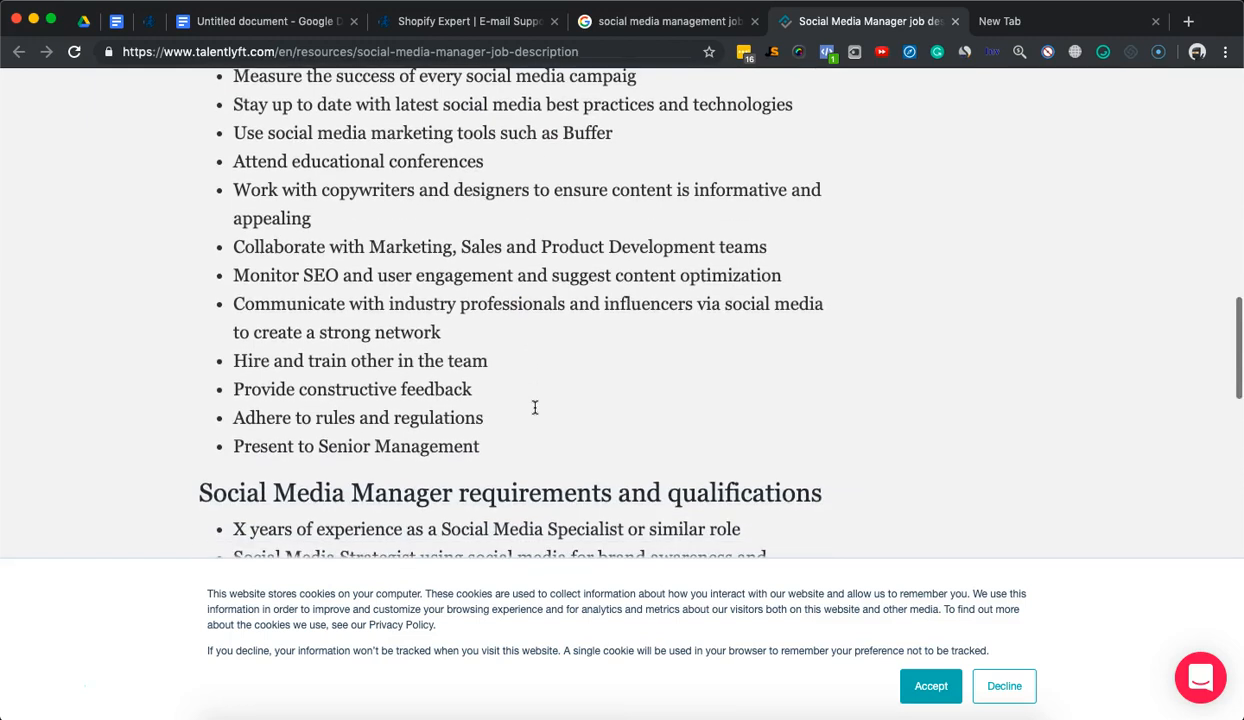
{"action": "scroll", "coordinate": [535, 407], "scroll_direction": "down", "scroll_amount": 7}
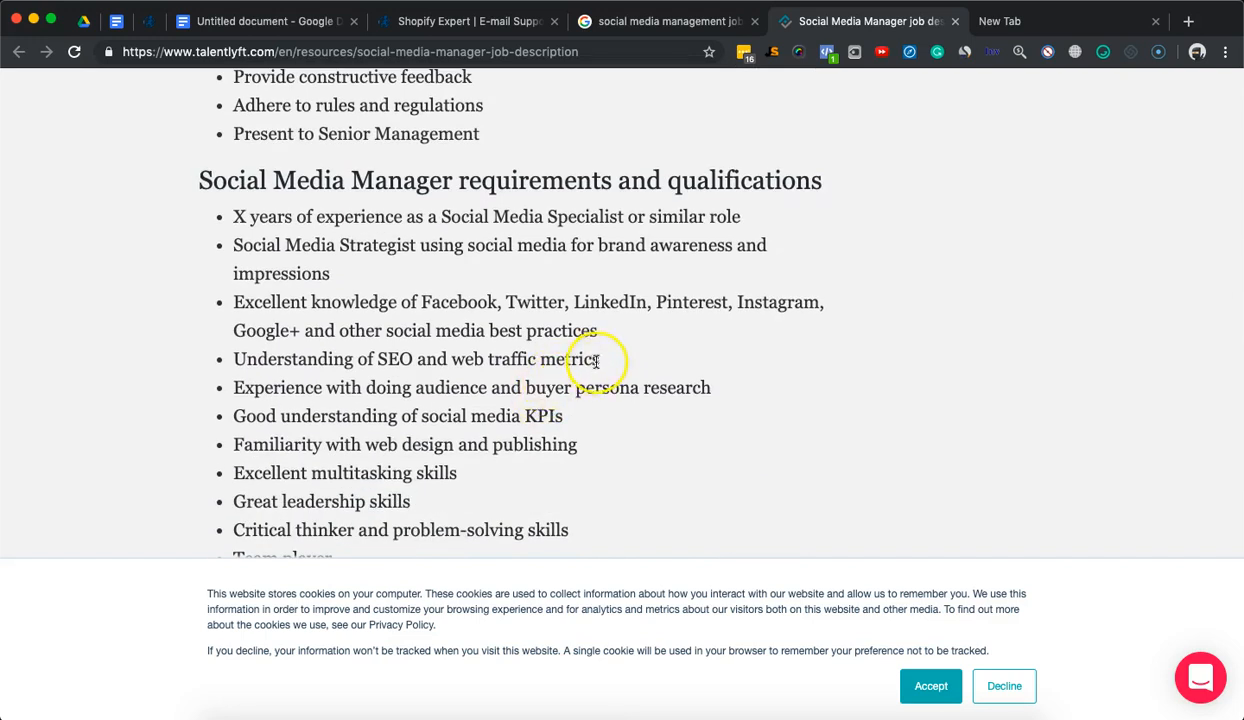
{"action": "left_click_drag", "start_coordinate": [610, 359], "coordinate": [466, 331]}
{"action": "left_click", "coordinate": [252, 374]}
{"action": "triple_click", "coordinate": [239, 365]}
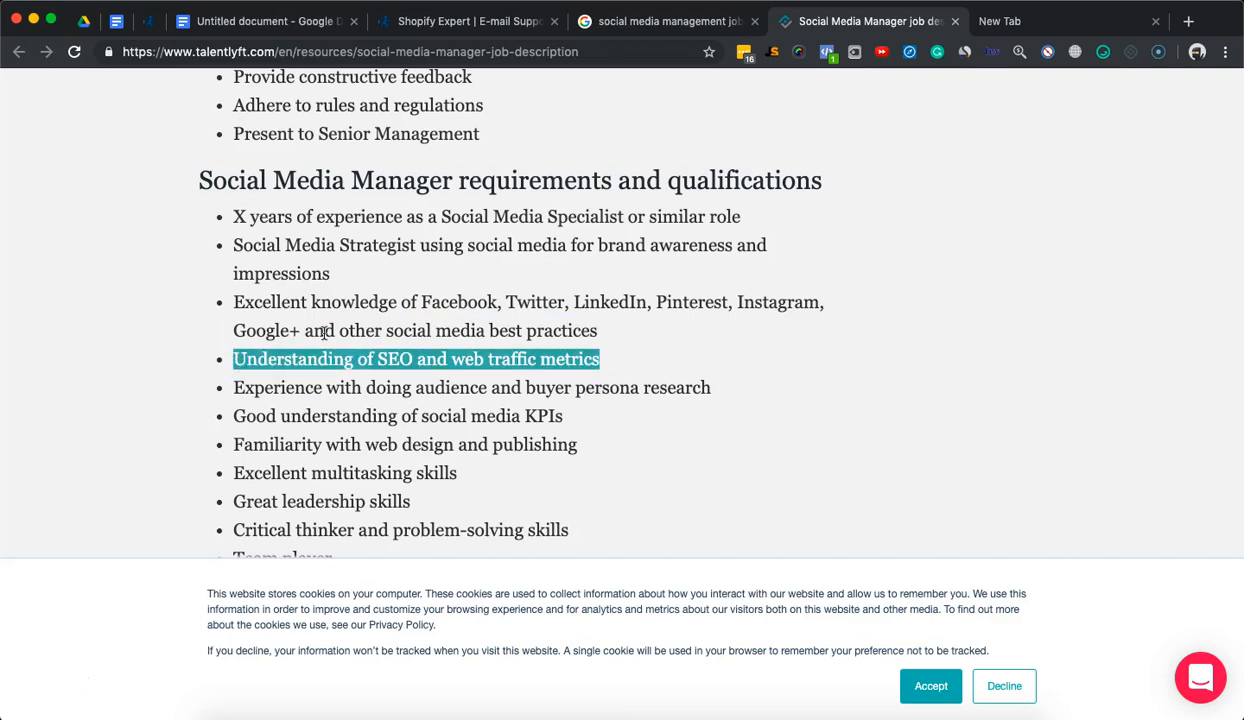
Step: Copy the requirement "Excellent knowledge of Facebook, Twitter, LinkedIn, Pinterest, Instagram, Google+ and other social media best practices" from TalentLyft into the untitled document as a new bullet
{"action": "left_click", "coordinate": [424, 311]}
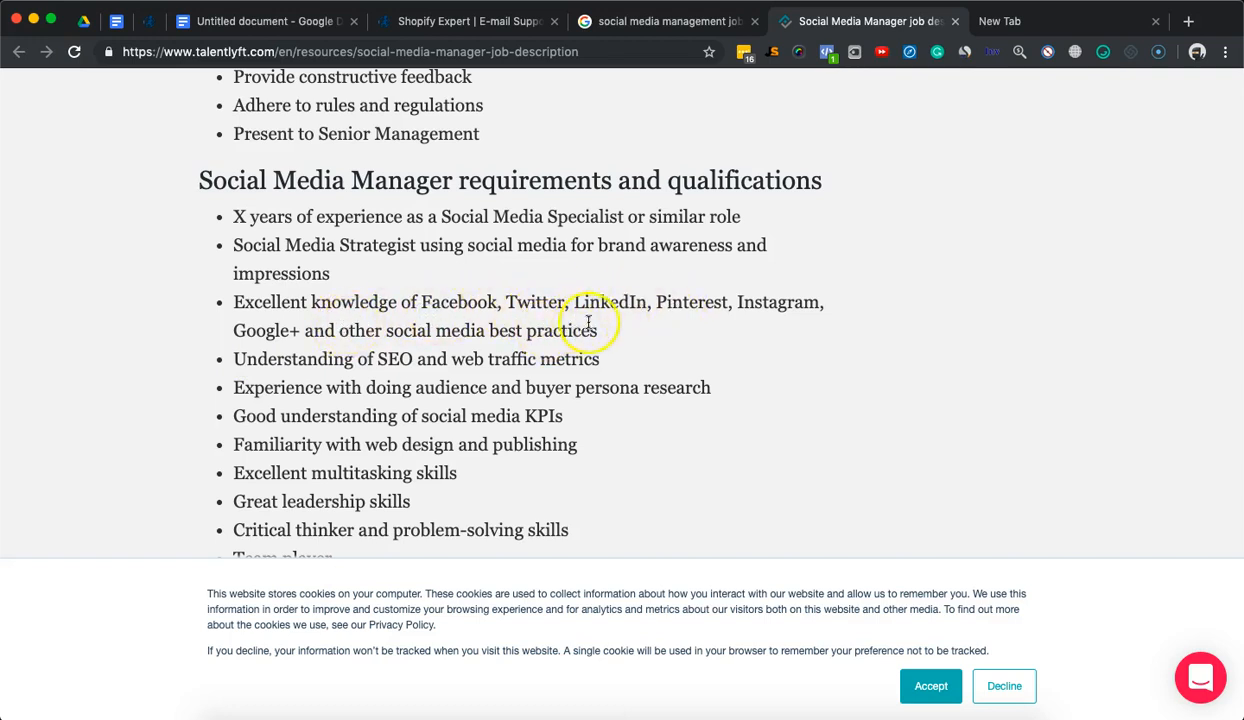
{"action": "left_click_drag", "start_coordinate": [607, 333], "coordinate": [240, 300]}
{"action": "key", "text": "ctrl+c"}
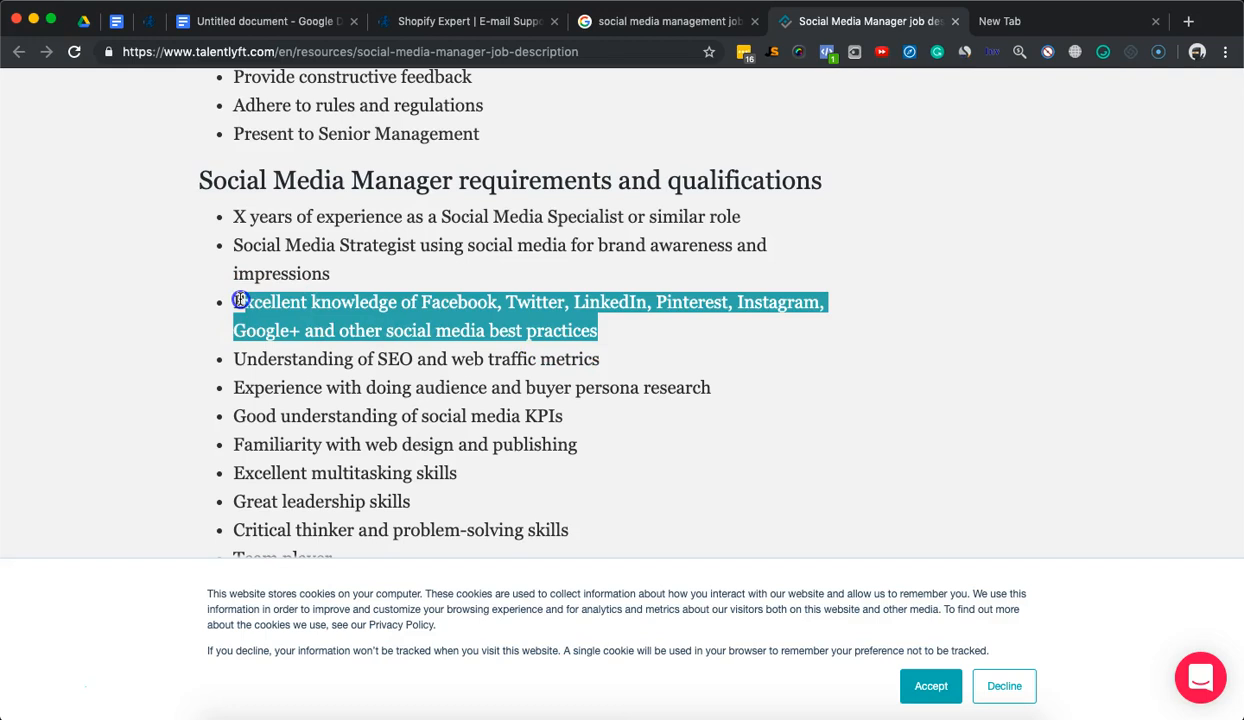
{"action": "left_click", "coordinate": [264, 20]}
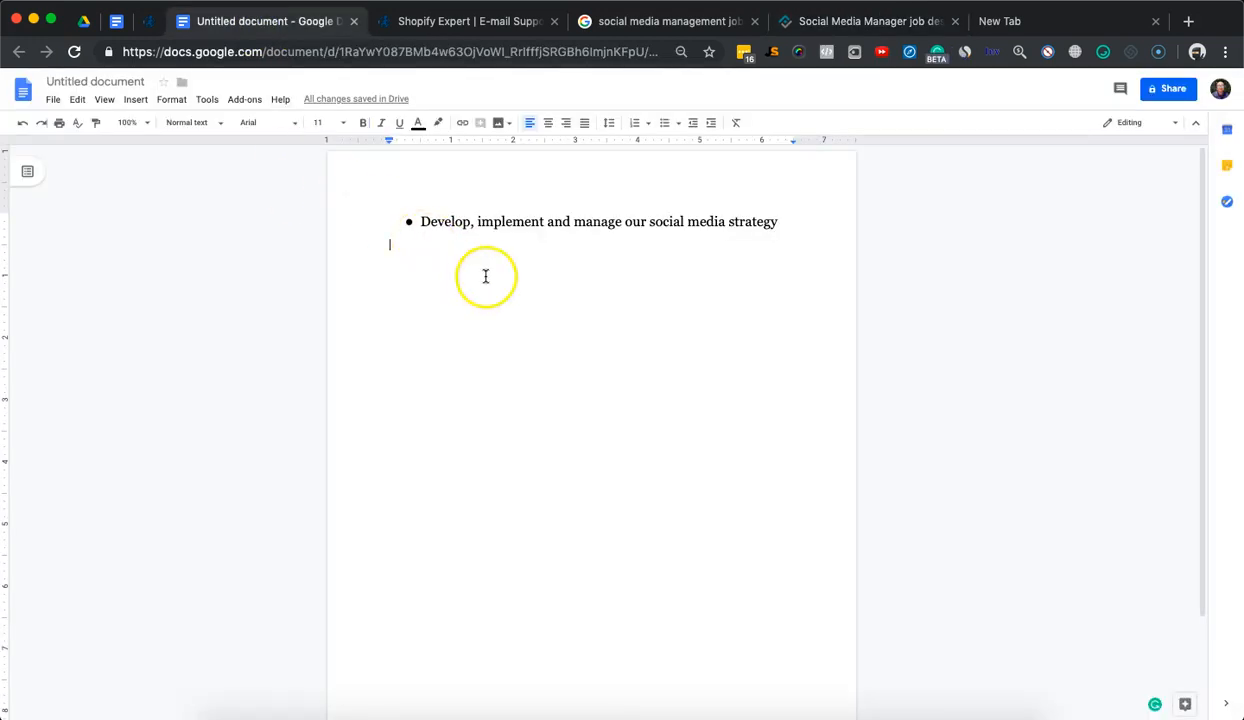
{"action": "left_click", "coordinate": [785, 224]}
{"action": "key", "text": "Return"}
{"action": "key", "text": "ctrl+v"}
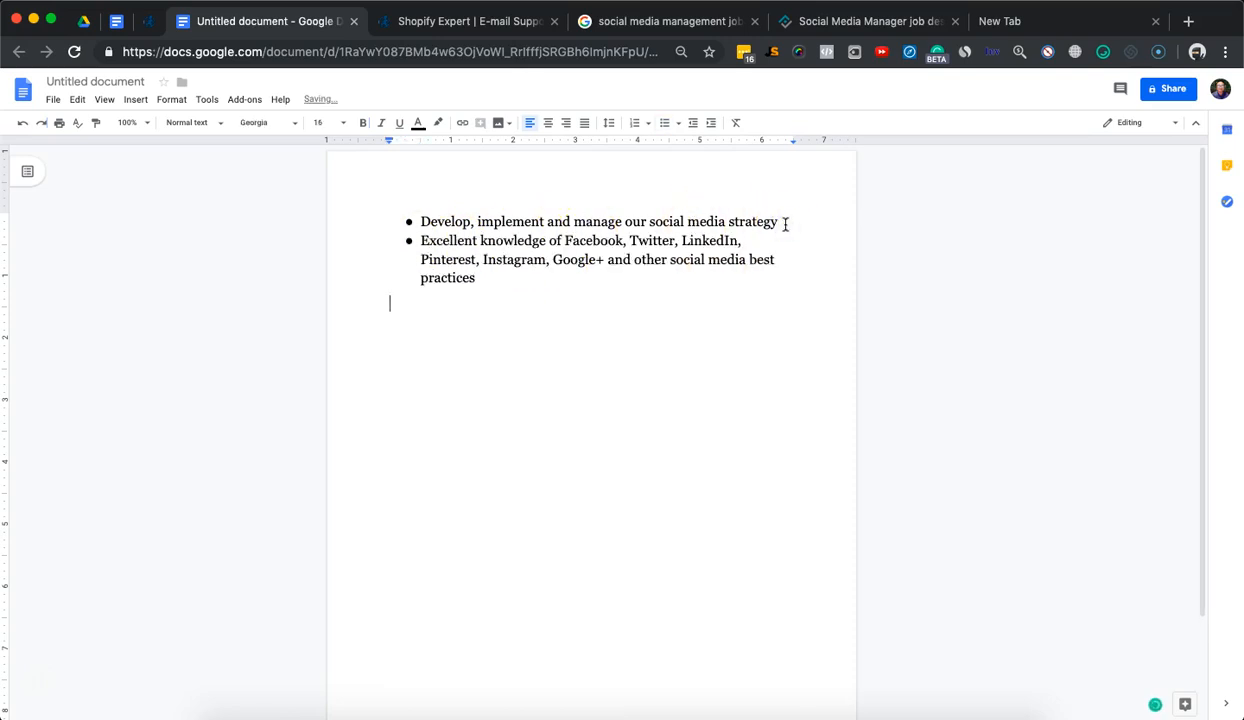
Step: Copy "Excellent multitasking skills" from the TalentLyft requirements and add it to the end of the document's bullet list
{"action": "left_click", "coordinate": [860, 22]}
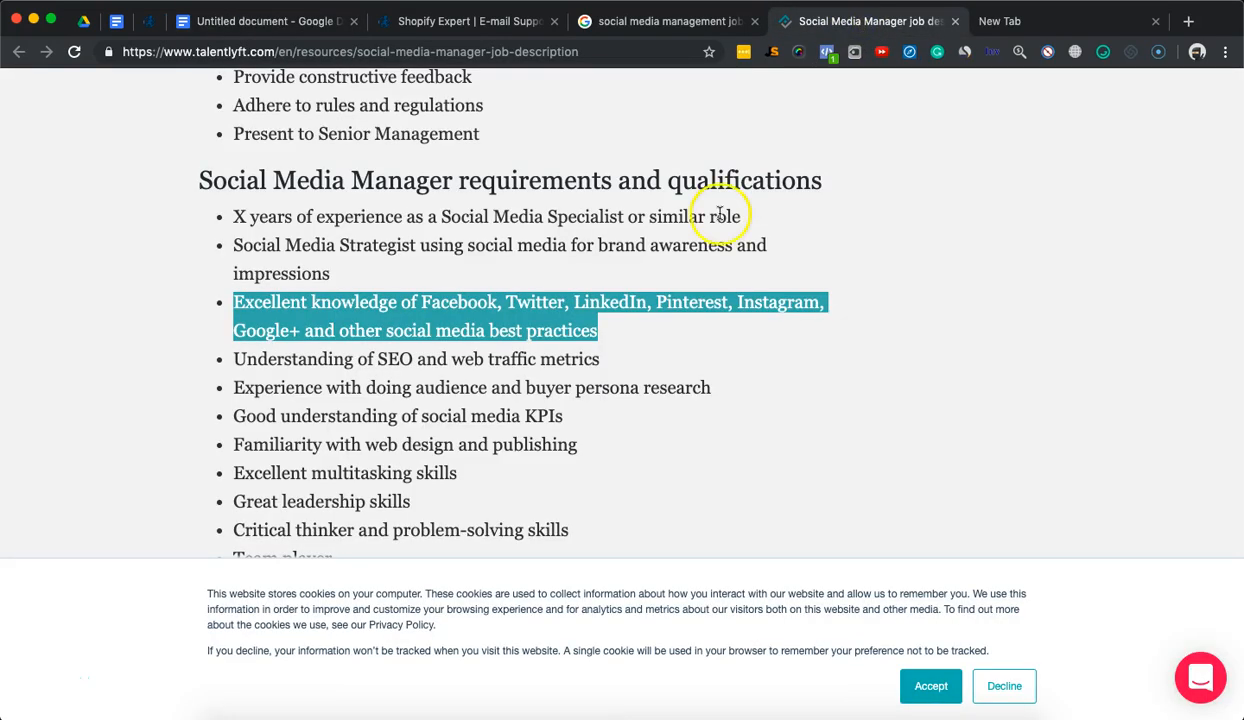
{"action": "scroll", "coordinate": [720, 215], "scroll_direction": "down", "scroll_amount": 2}
{"action": "left_click", "coordinate": [469, 362]}
{"action": "left_click_drag", "start_coordinate": [469, 362], "coordinate": [237, 360]}
{"action": "key", "text": "super+c"}
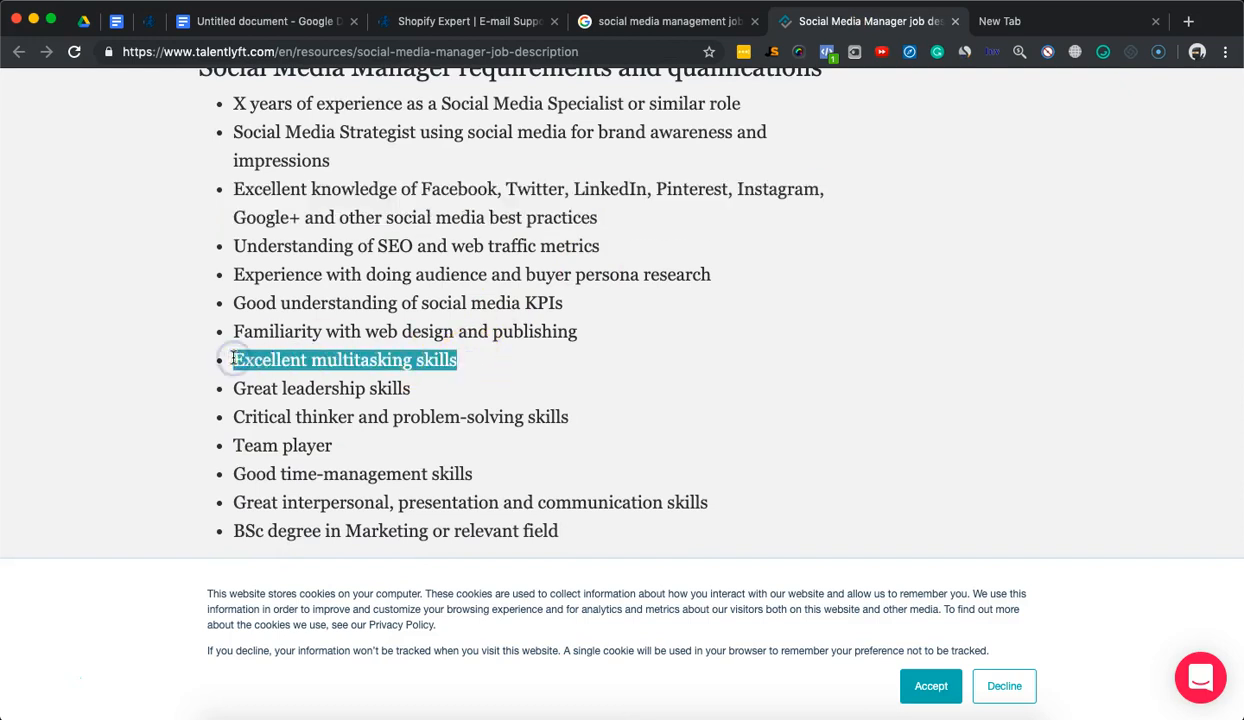
{"action": "left_click", "coordinate": [228, 24]}
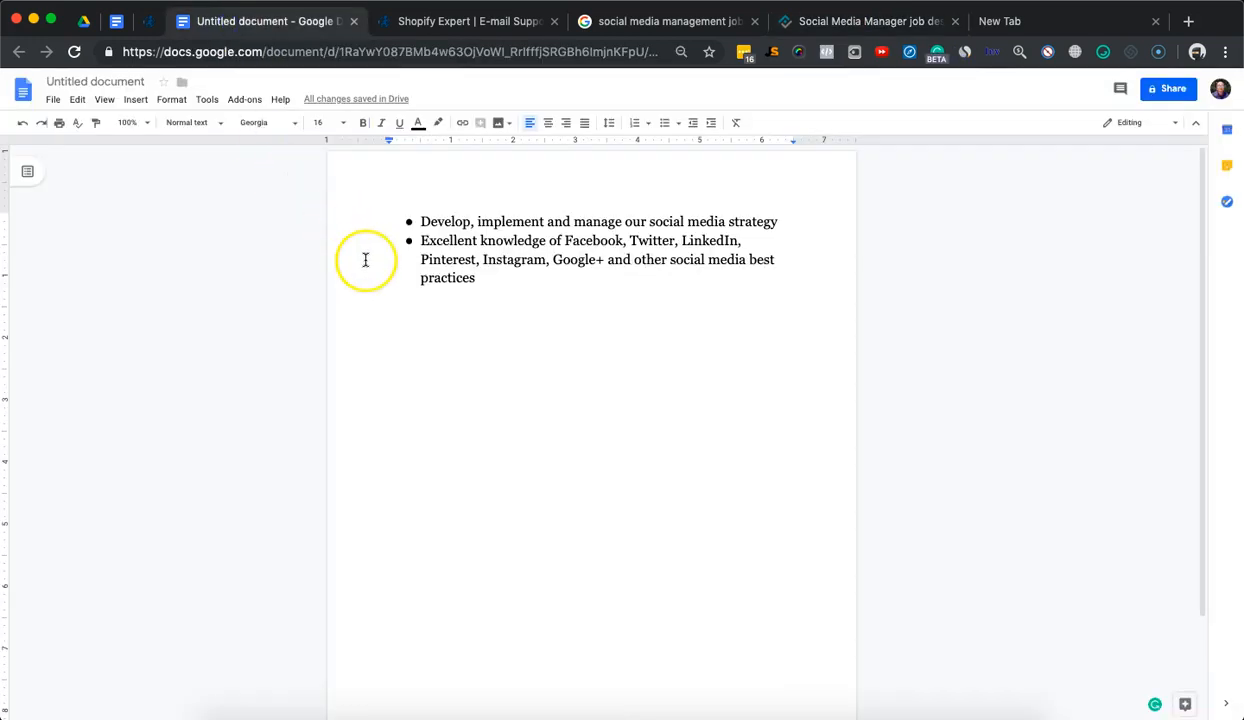
{"action": "key", "text": "super+v"}
Step: Copy "Great leadership skills" from the TalentLyft requirements and add it below the multitasking bullet in the document
{"action": "left_click", "coordinate": [861, 24]}
{"action": "scroll", "coordinate": [640, 262], "scroll_direction": "down", "scroll_amount": 2}
{"action": "left_click_drag", "start_coordinate": [428, 317], "coordinate": [235, 307]}
{"action": "key", "text": "super+c"}
{"action": "left_click", "coordinate": [262, 28]}
{"action": "left_click", "coordinate": [480, 325]}
{"action": "key", "text": "super+v"}
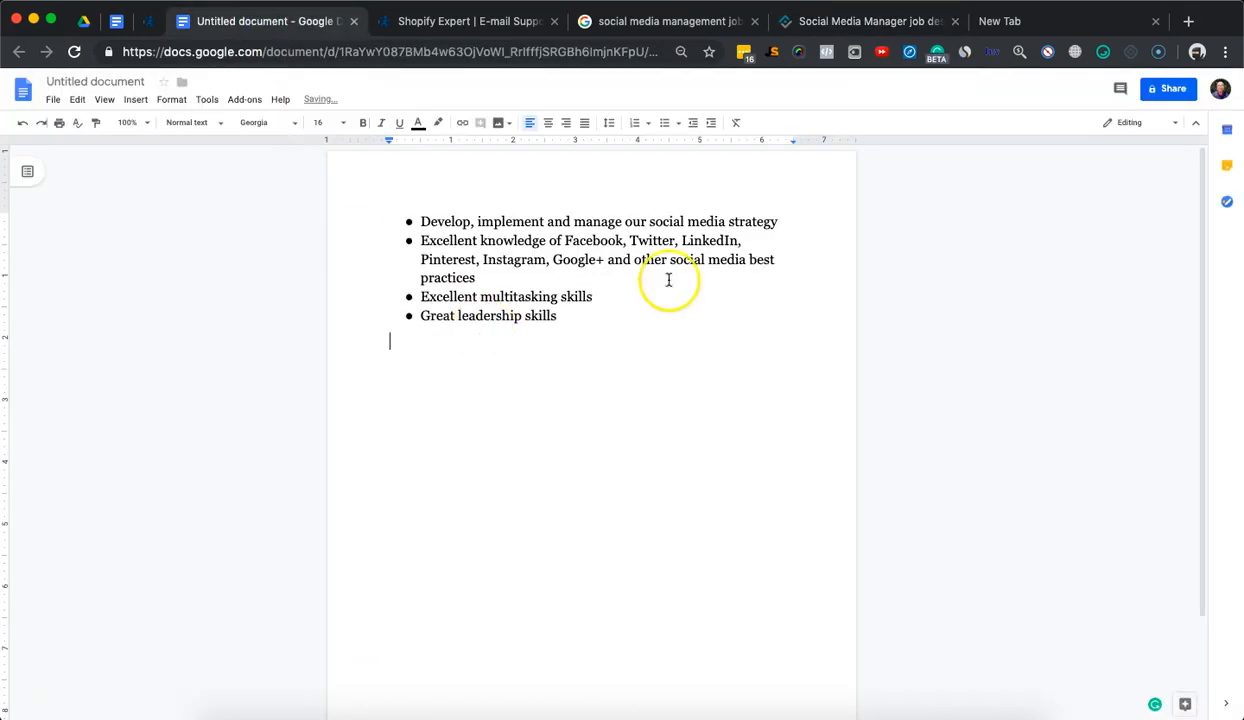
Step: Copy "Team player" from the TalentLyft requirements and add it below the leadership bullet in the document
{"action": "left_click", "coordinate": [869, 24]}
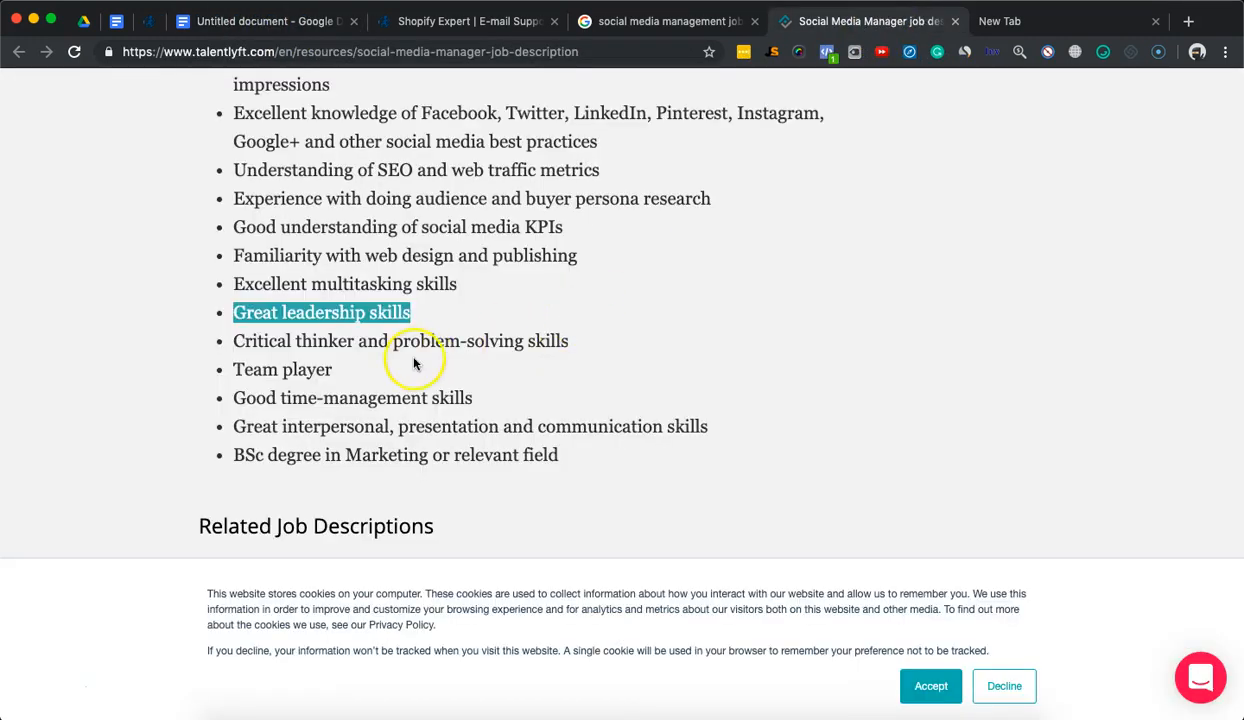
{"action": "left_click_drag", "start_coordinate": [345, 371], "coordinate": [265, 370]}
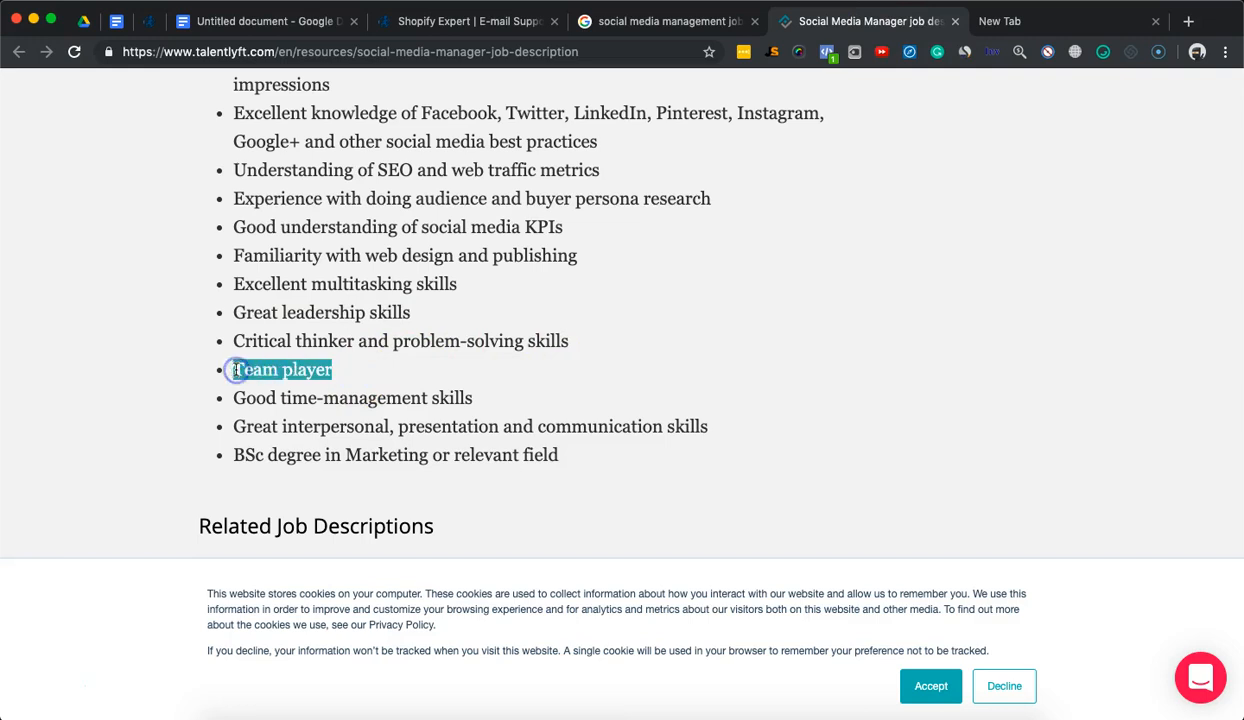
{"action": "key", "text": "super+c"}
{"action": "left_click", "coordinate": [272, 24]}
{"action": "key", "text": "super+v"}
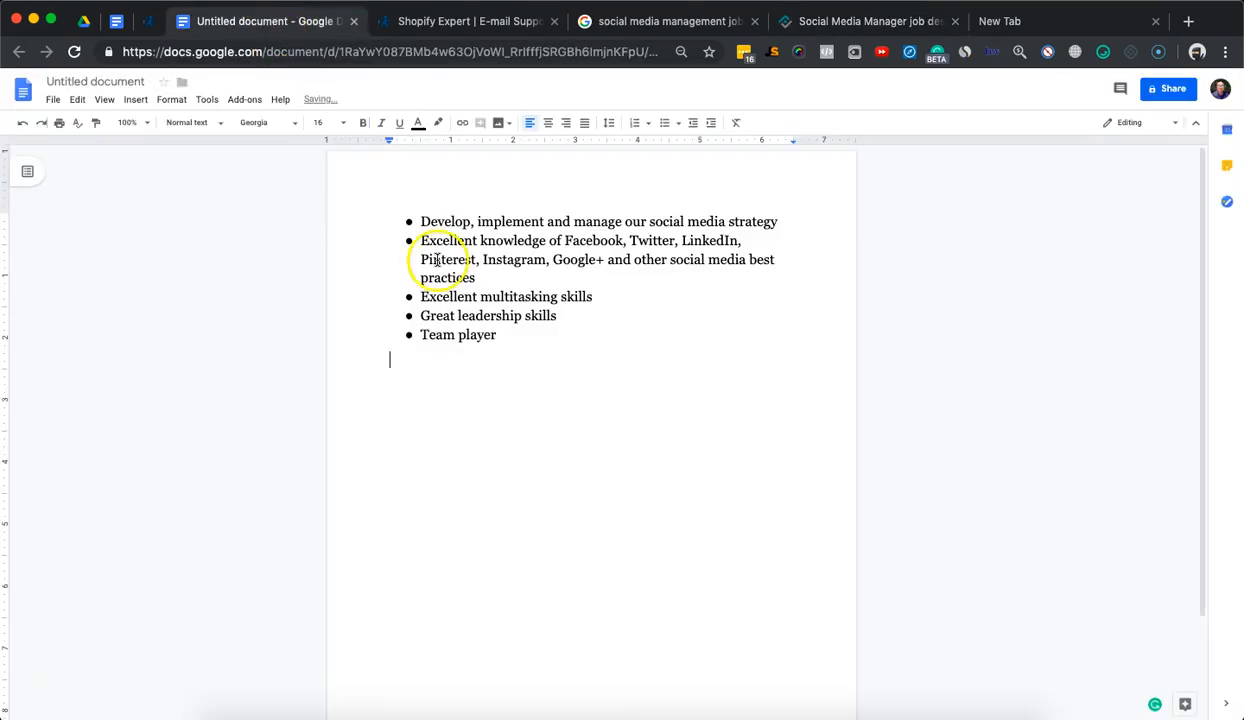
Step: Copy "Good time-management skills" from the TalentLyft requirements and add it as the last bullet in the document
{"action": "left_click", "coordinate": [864, 21]}
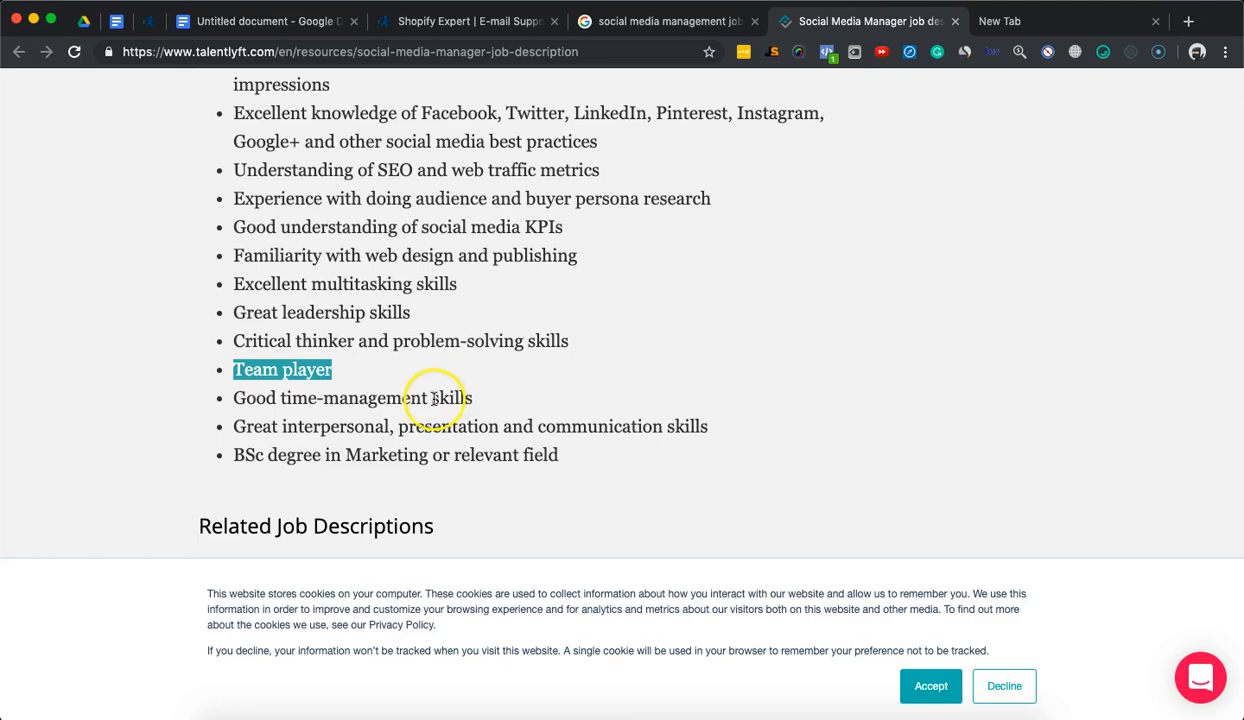
{"action": "left_click_drag", "start_coordinate": [489, 397], "coordinate": [285, 397]}
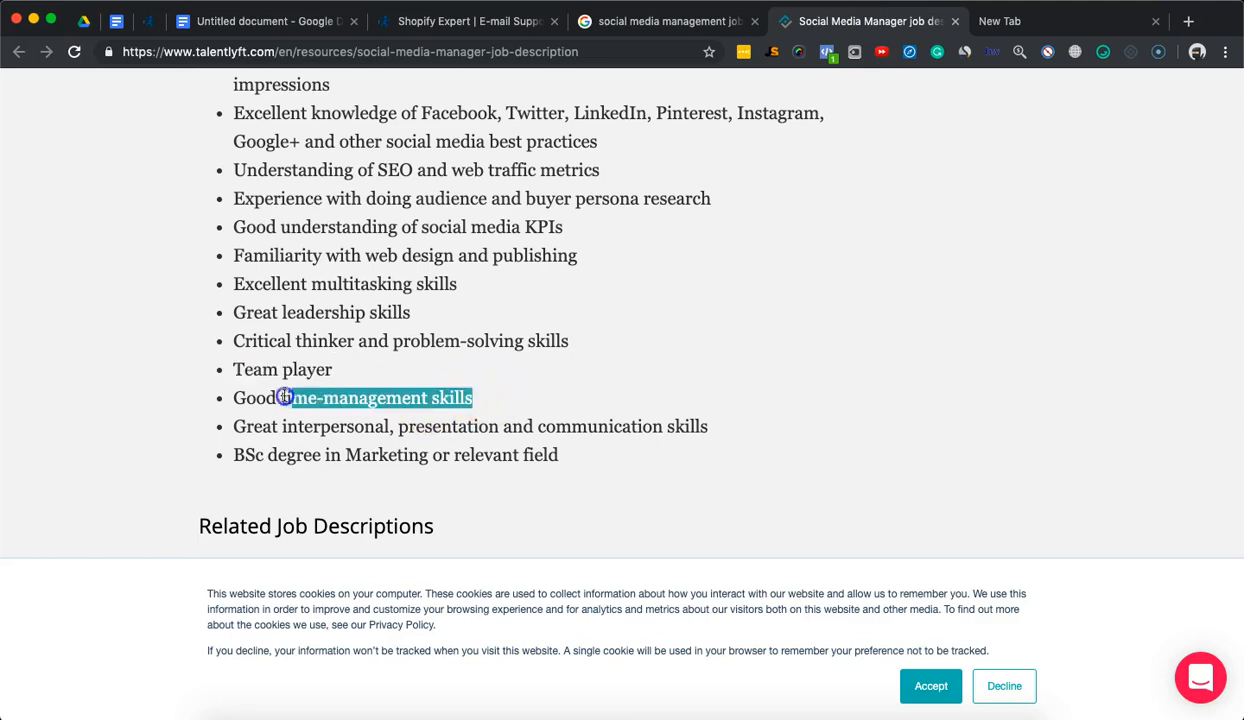
{"action": "key", "text": "super+c"}
{"action": "left_click", "coordinate": [270, 21]}
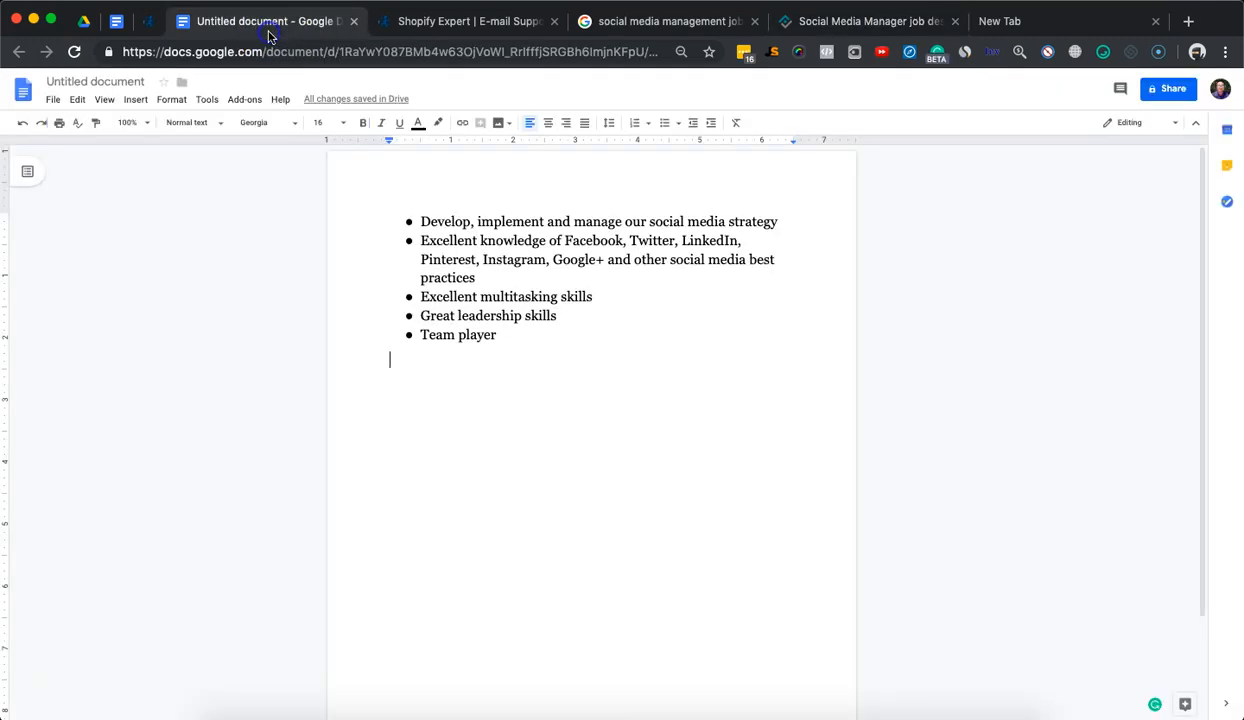
{"action": "key", "text": "super+v"}
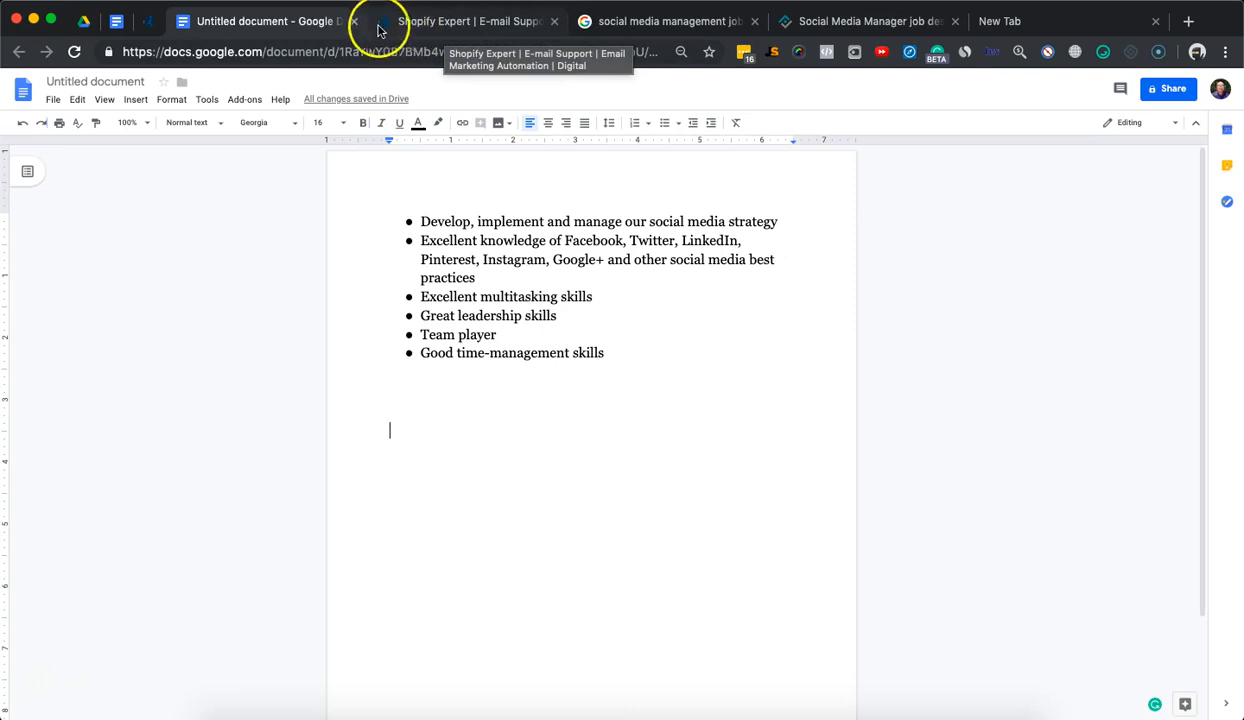
Step: Copy the entire profile text from the Online Profile document and paste it below the bullet list in the untitled document
{"action": "left_click", "coordinate": [150, 24]}
{"action": "left_click", "coordinate": [116, 24]}
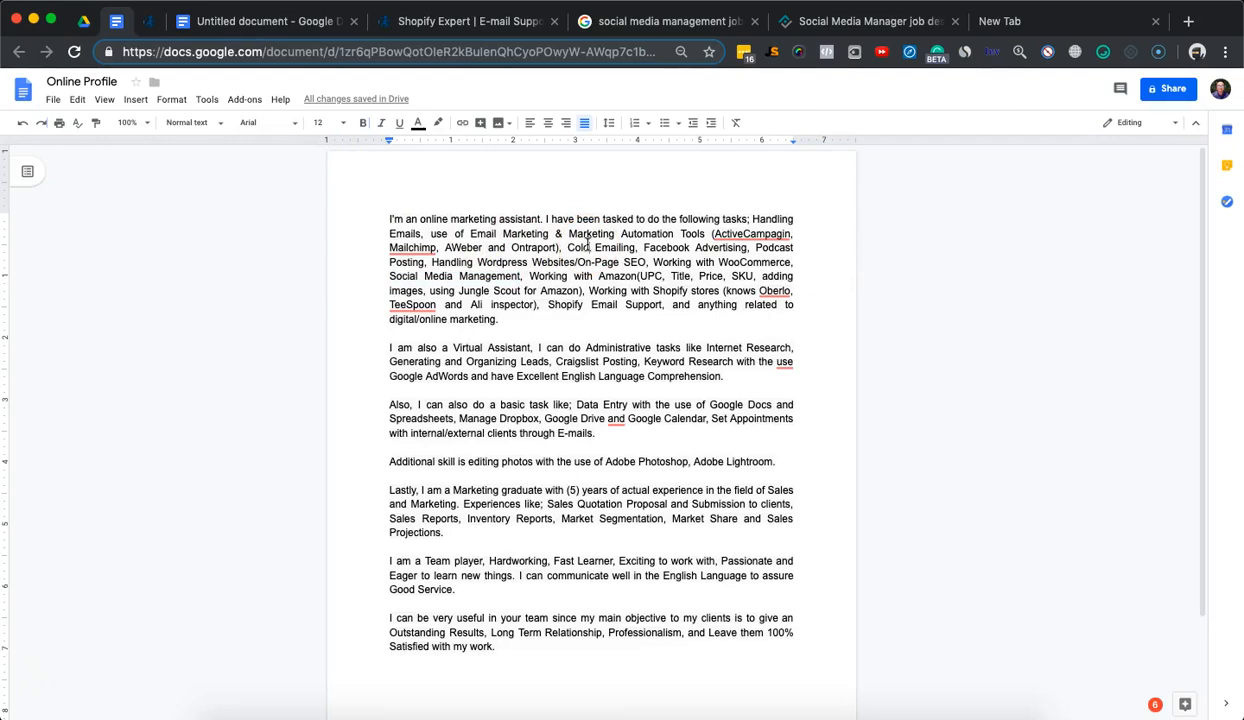
{"action": "scroll", "coordinate": [588, 243], "scroll_direction": "down", "scroll_amount": 1}
{"action": "scroll", "coordinate": [588, 243], "scroll_direction": "up", "scroll_amount": 1}
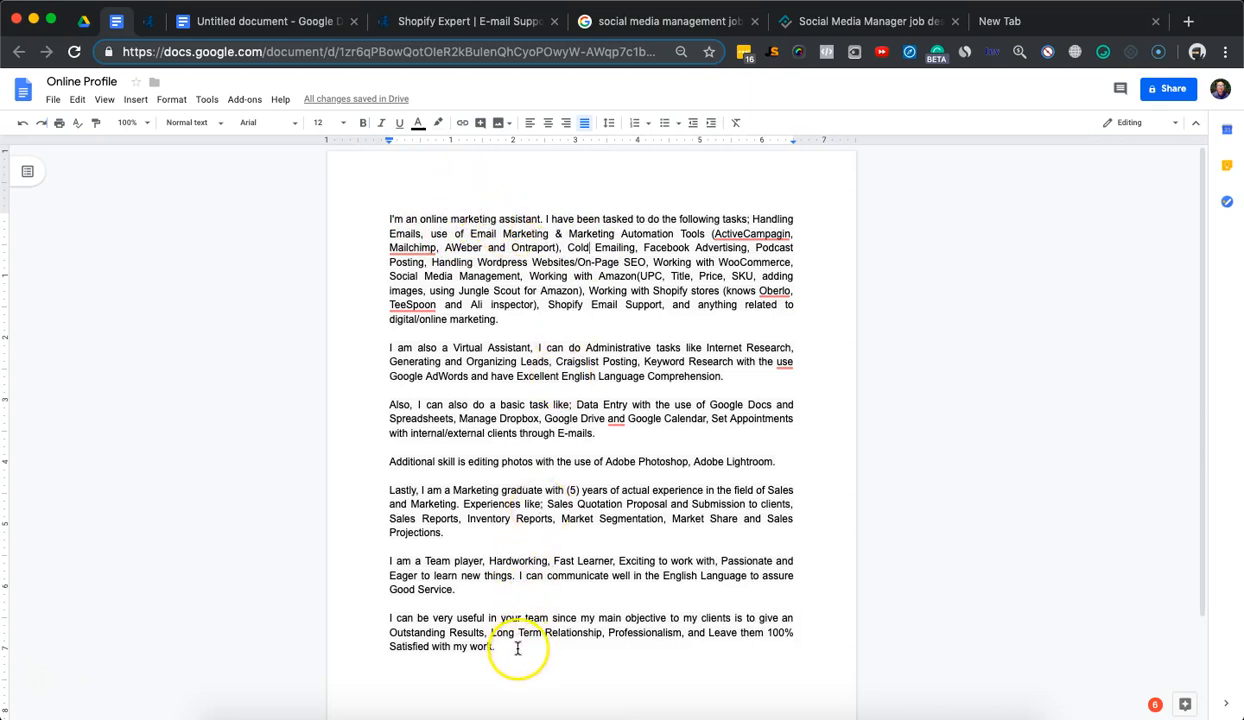
{"action": "left_click_drag", "start_coordinate": [517, 649], "coordinate": [367, 224]}
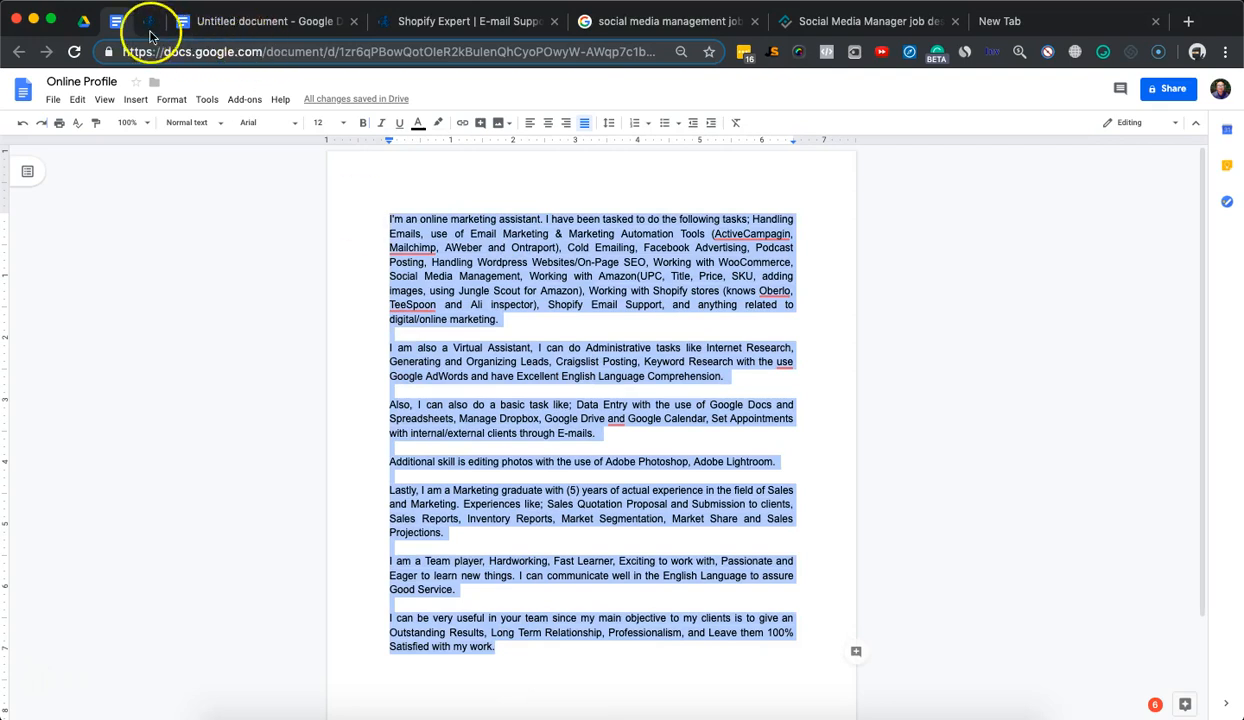
{"action": "left_click", "coordinate": [185, 22]}
{"action": "left_click", "coordinate": [552, 431]}
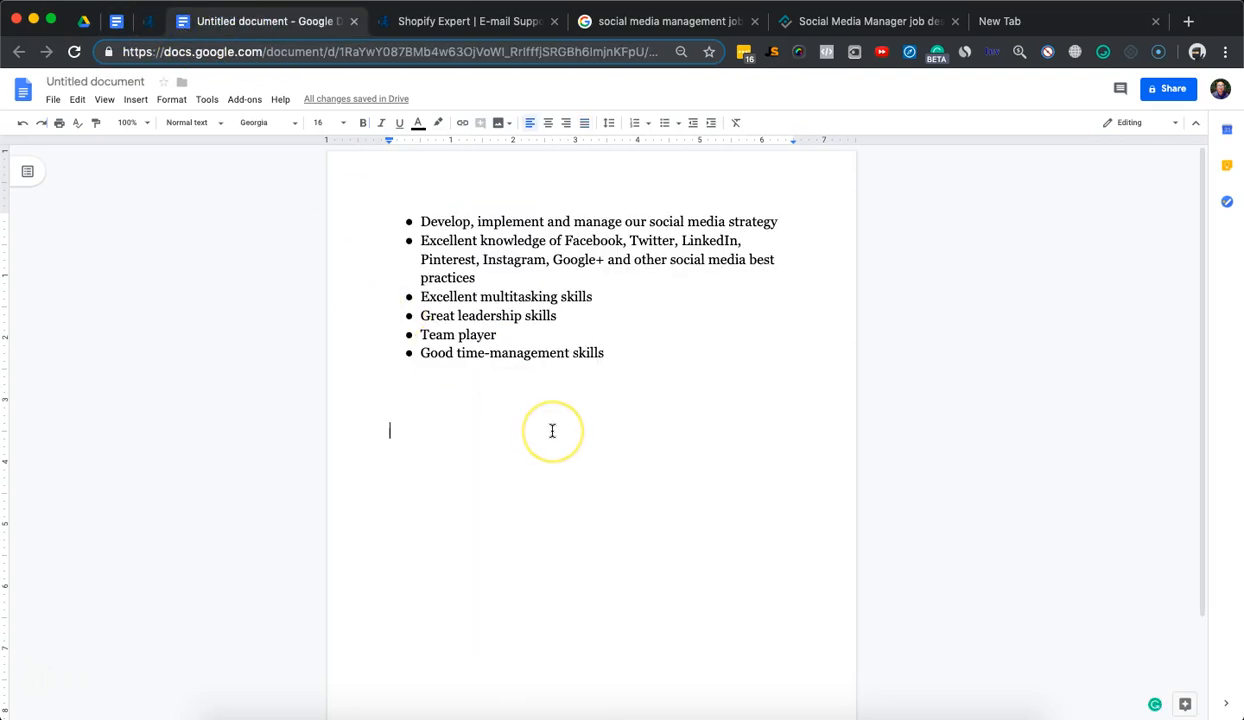
{"action": "key", "text": "ctrl+v"}
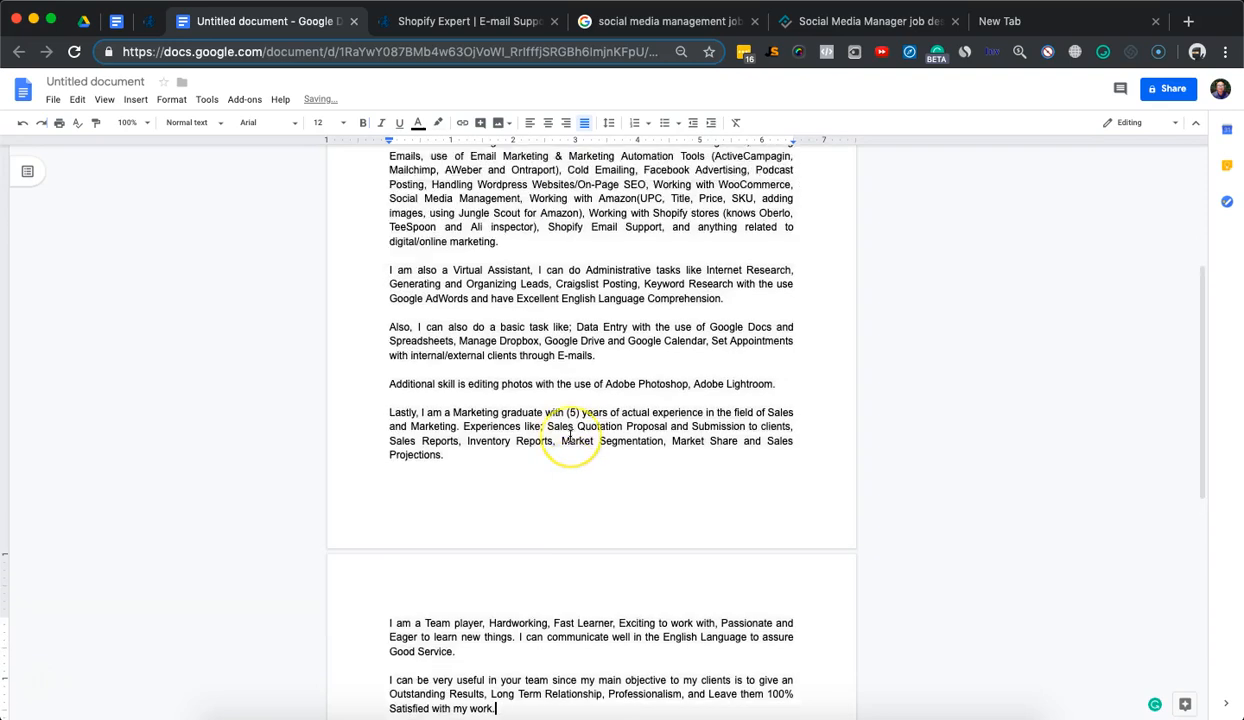
Step: Insert two blank lines after the "Good time-management skills" bullet to separate the list from the pasted profile text
{"action": "scroll", "coordinate": [570, 437], "scroll_direction": "up", "scroll_amount": 5}
{"action": "left_click", "coordinate": [645, 362]}
{"action": "key", "text": "Return"}
{"action": "key", "text": "Return"}
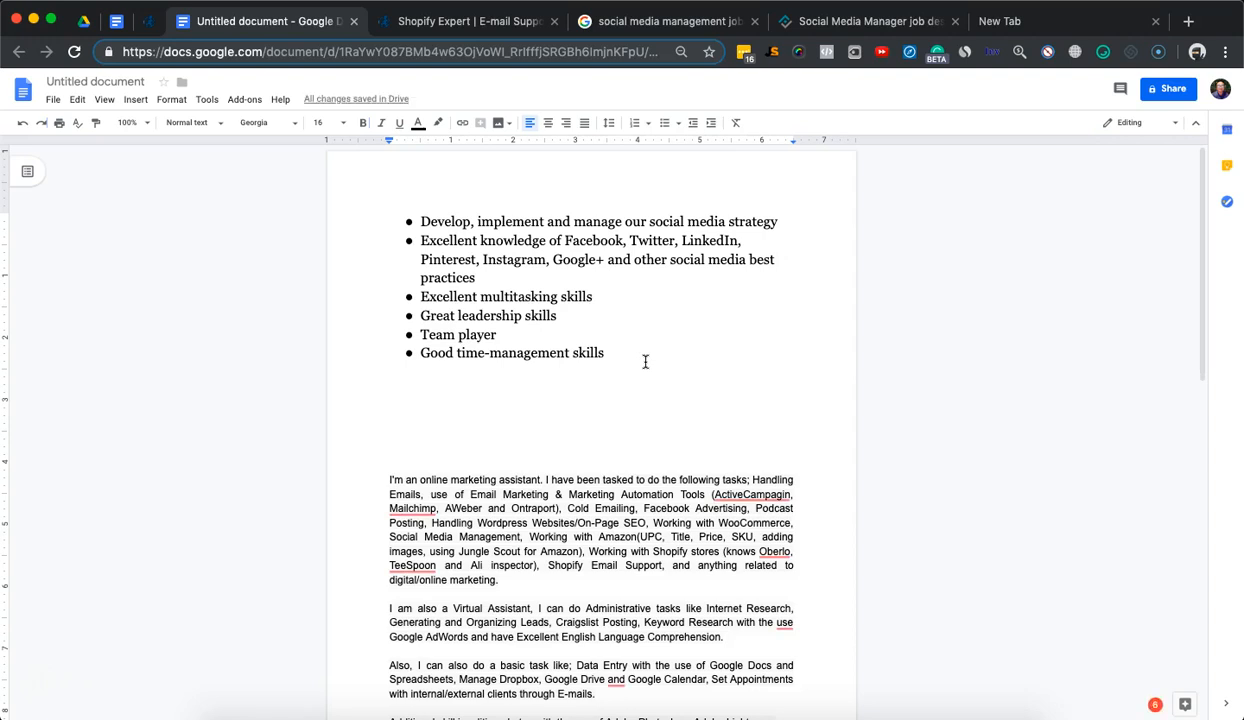
Step: Read the pasted profile's paragraphs on online marketing tasks, virtual assistant work, basic tasks and photo editing skills
{"action": "scroll", "coordinate": [647, 361], "scroll_direction": "down", "scroll_amount": 2}
{"action": "scroll", "coordinate": [667, 362], "scroll_direction": "down", "scroll_amount": 2}
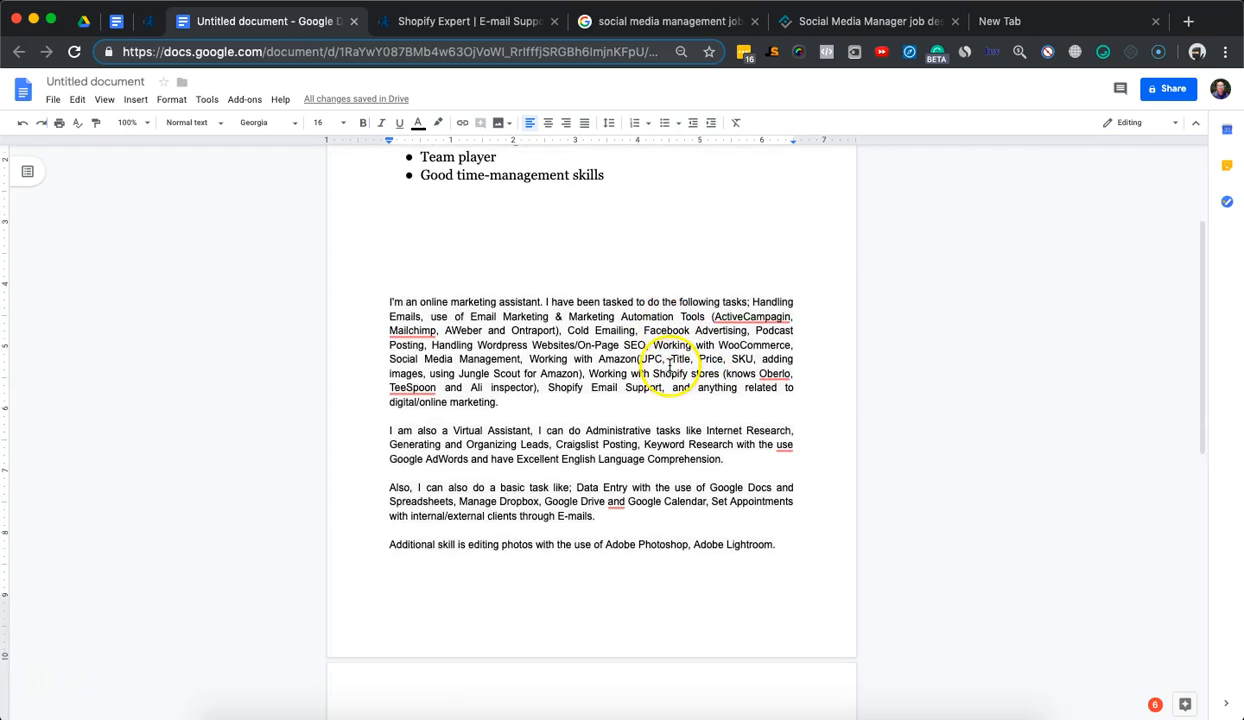
{"action": "left_click", "coordinate": [730, 320]}
{"action": "left_click", "coordinate": [420, 343]}
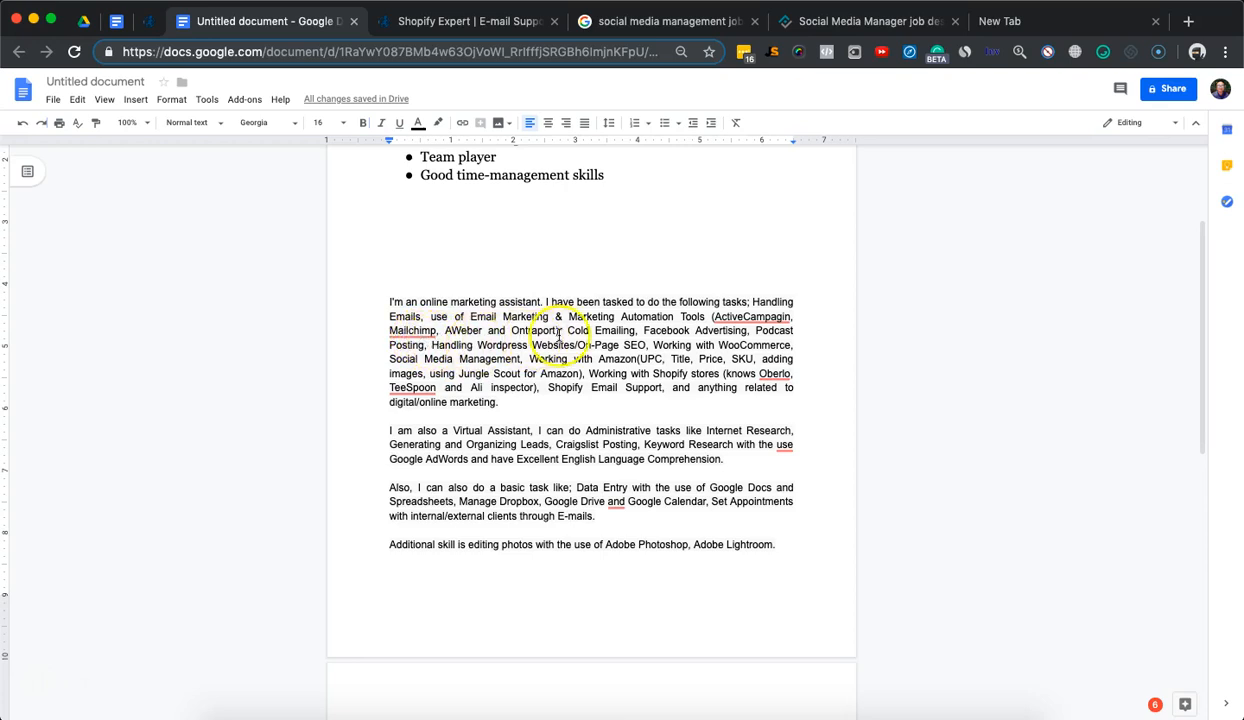
{"action": "scroll", "coordinate": [615, 335], "scroll_direction": "down", "scroll_amount": 1}
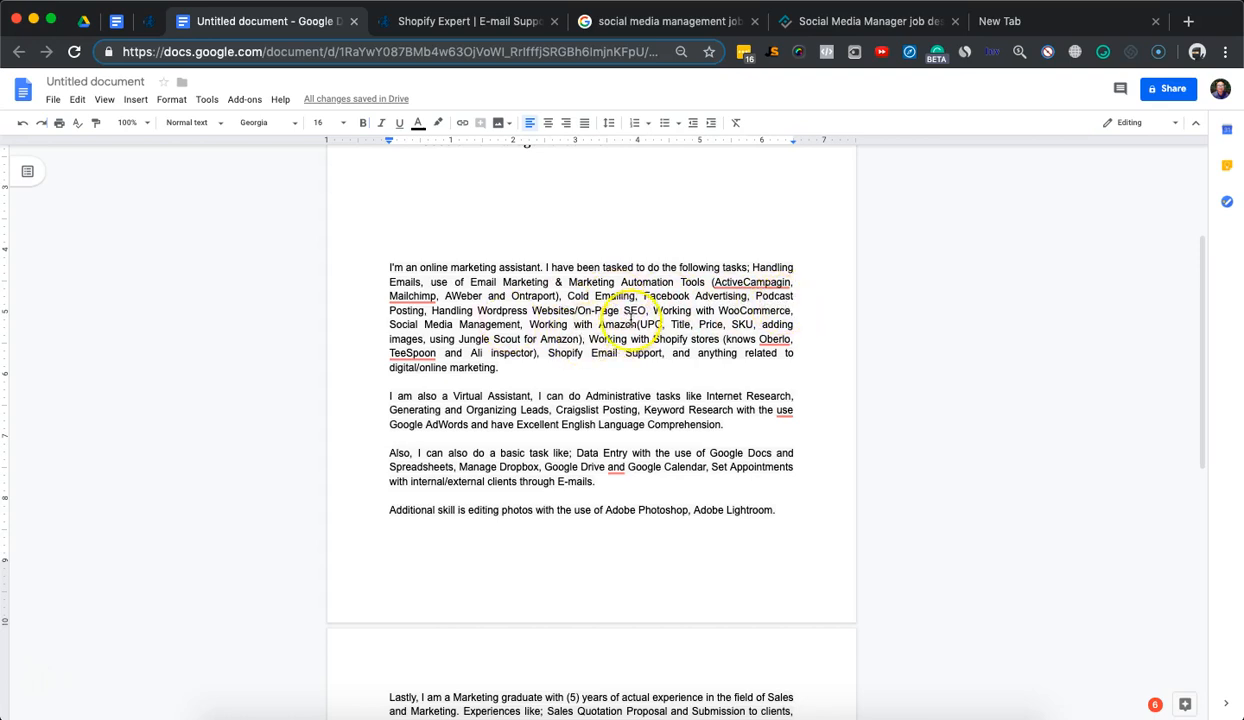
{"action": "scroll", "coordinate": [648, 288], "scroll_direction": "down", "scroll_amount": 1}
{"action": "scroll", "coordinate": [728, 420], "scroll_direction": "down", "scroll_amount": 1}
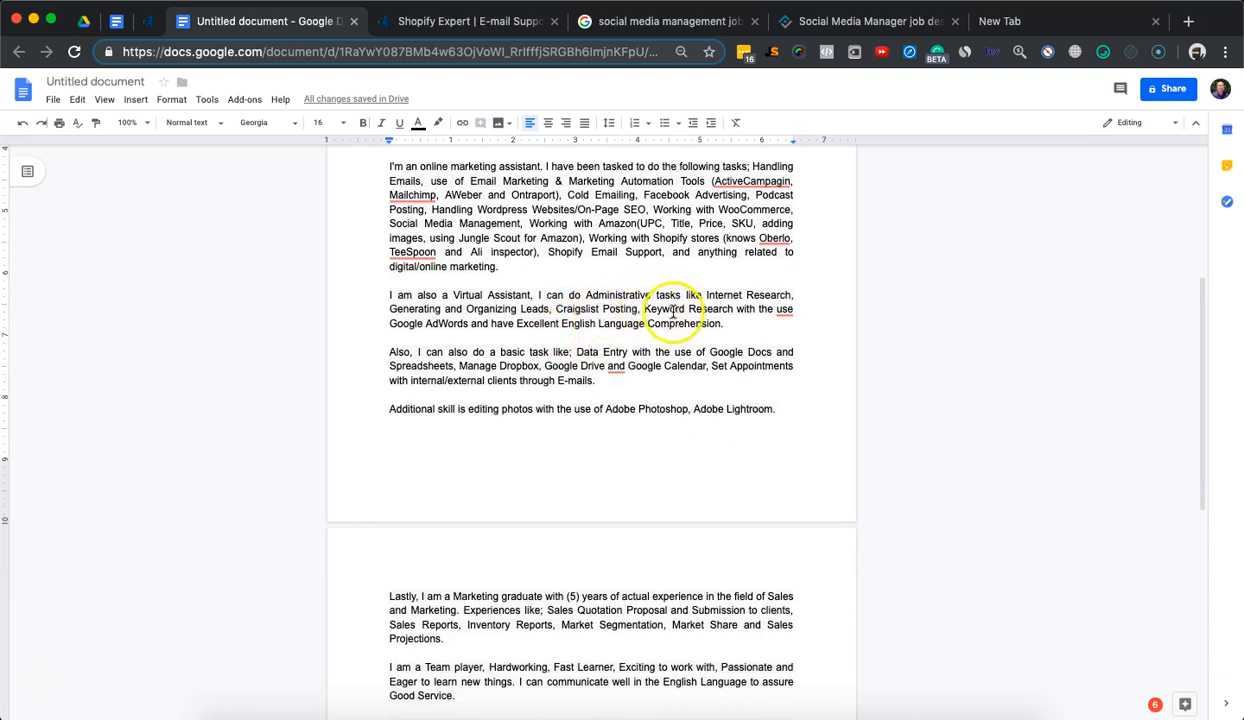
{"action": "mouse_move", "coordinate": [780, 308]}
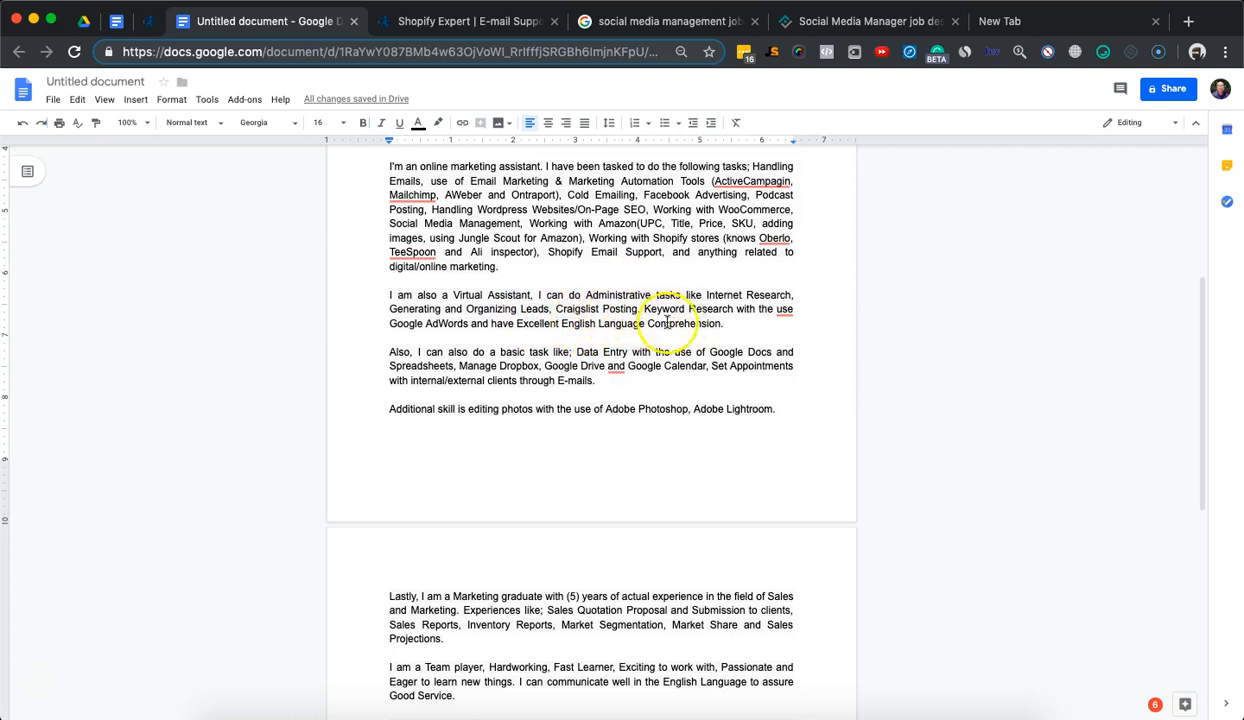
{"action": "scroll", "coordinate": [764, 303], "scroll_direction": "down", "scroll_amount": 1}
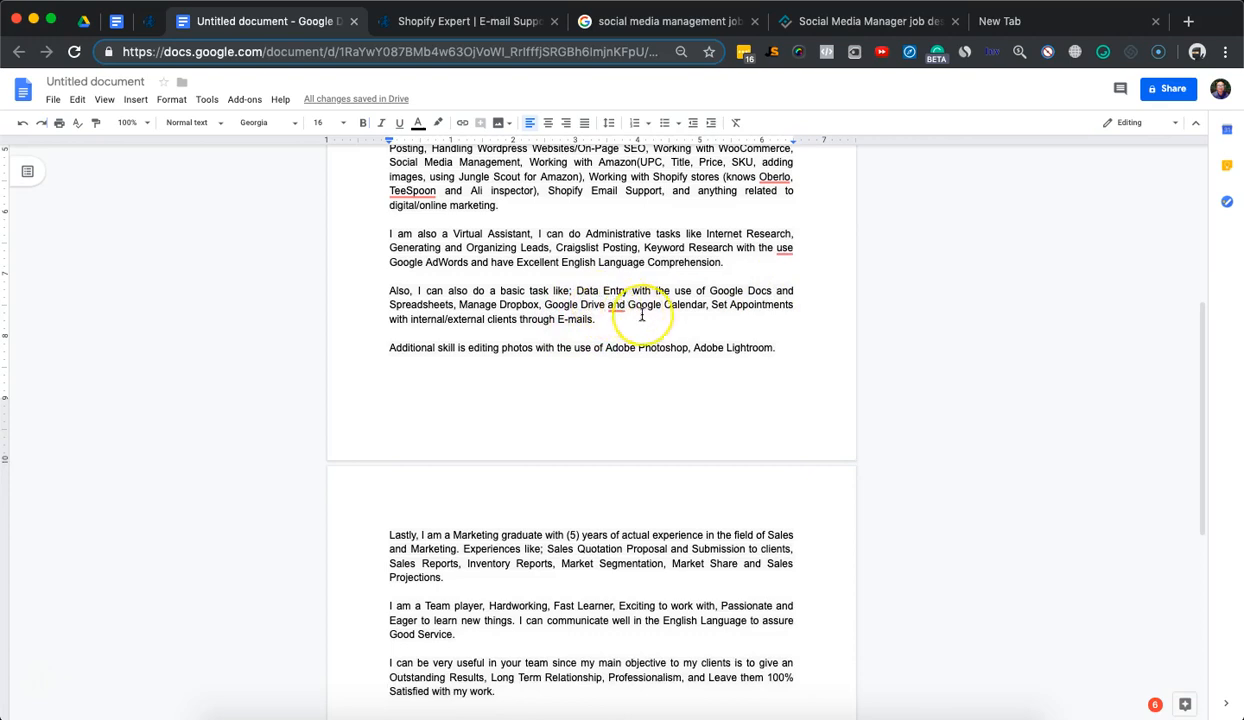
{"action": "scroll", "coordinate": [640, 314], "scroll_direction": "down", "scroll_amount": 1}
{"action": "scroll", "coordinate": [716, 268], "scroll_direction": "down", "scroll_amount": 2}
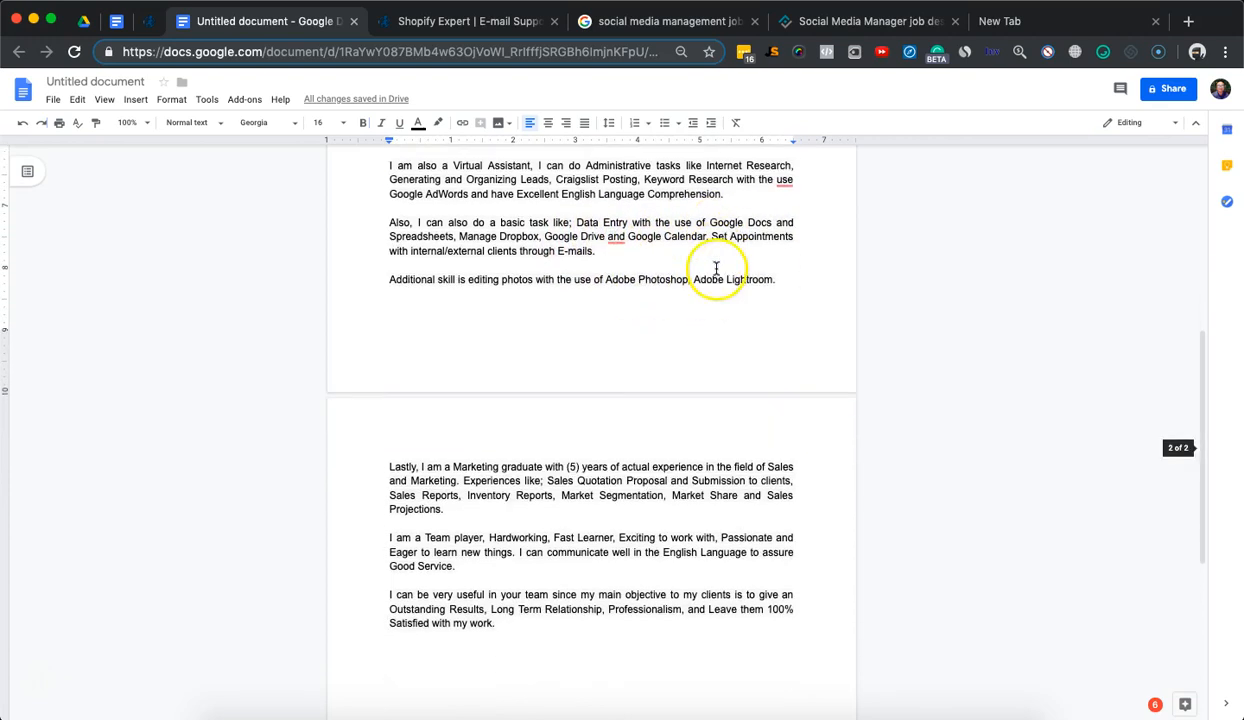
{"action": "scroll", "coordinate": [691, 311], "scroll_direction": "down", "scroll_amount": 3}
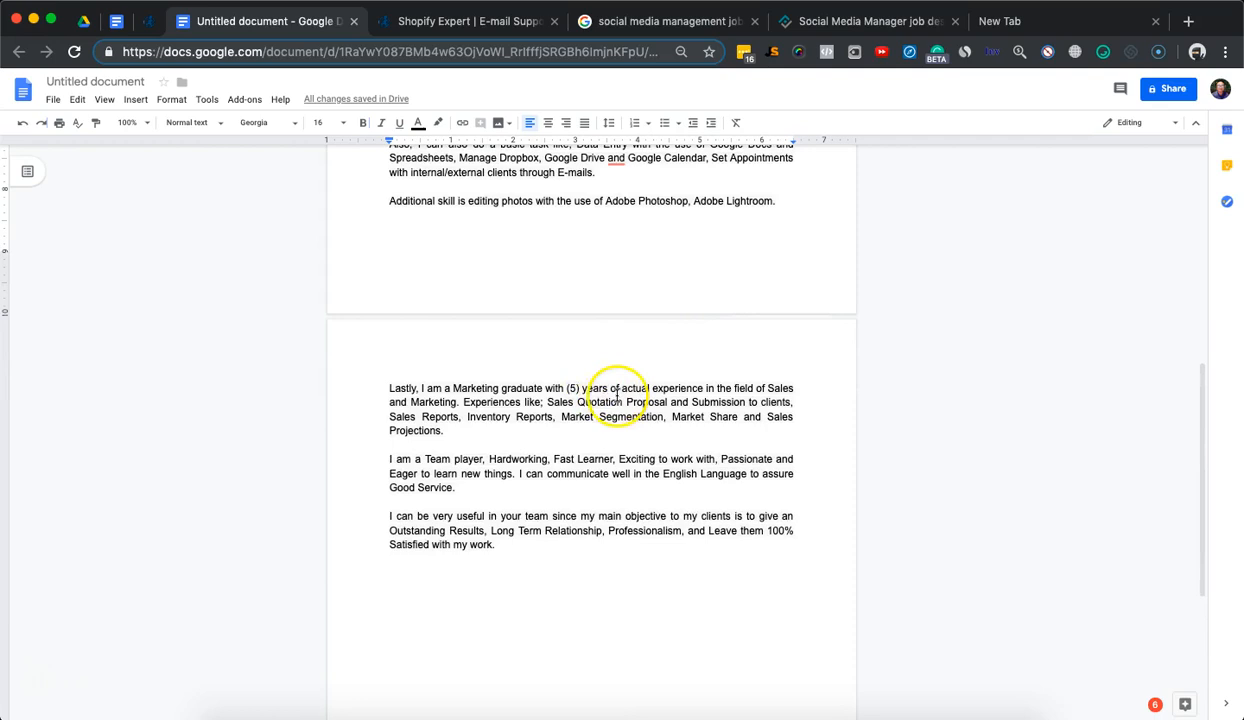
Step: Examine the profile's marketing graduate paragraph, including the years of experience and the sentence listing sales and marketing experiences
{"action": "left_click_drag", "start_coordinate": [610, 391], "coordinate": [547, 388]}
{"action": "left_click", "coordinate": [571, 365]}
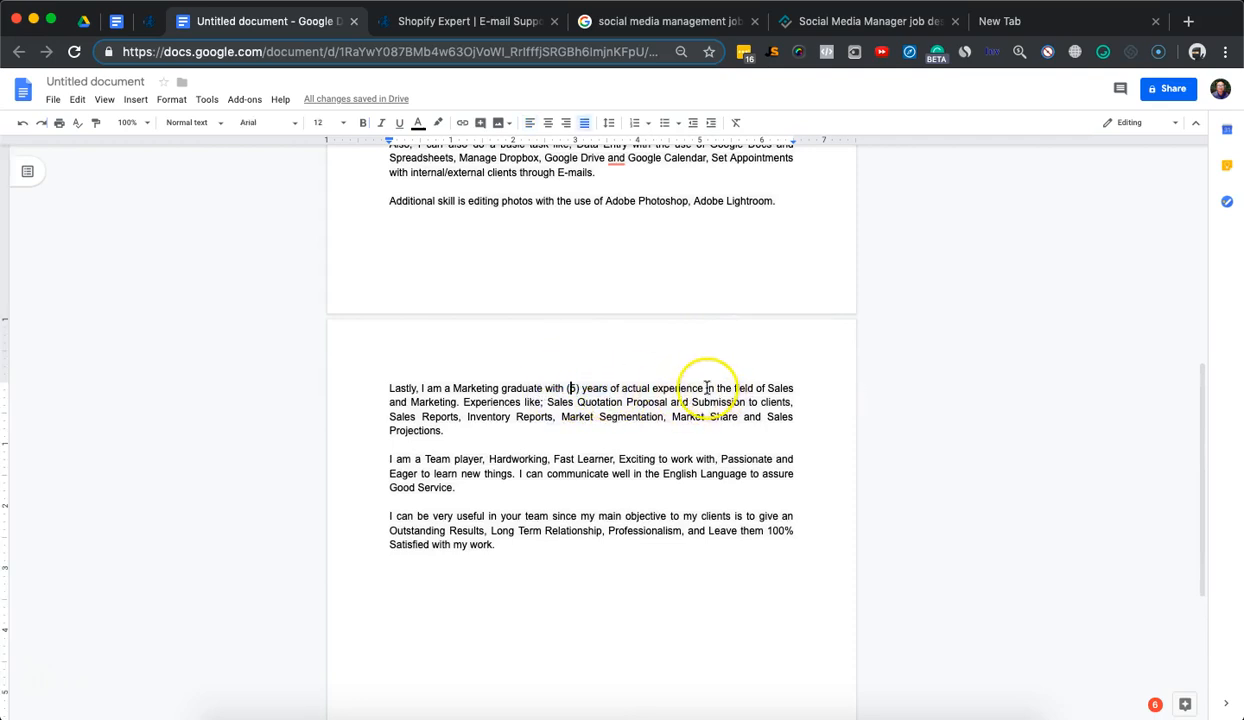
{"action": "left_click_drag", "start_coordinate": [452, 400], "coordinate": [386, 369]}
{"action": "left_click", "coordinate": [465, 373]}
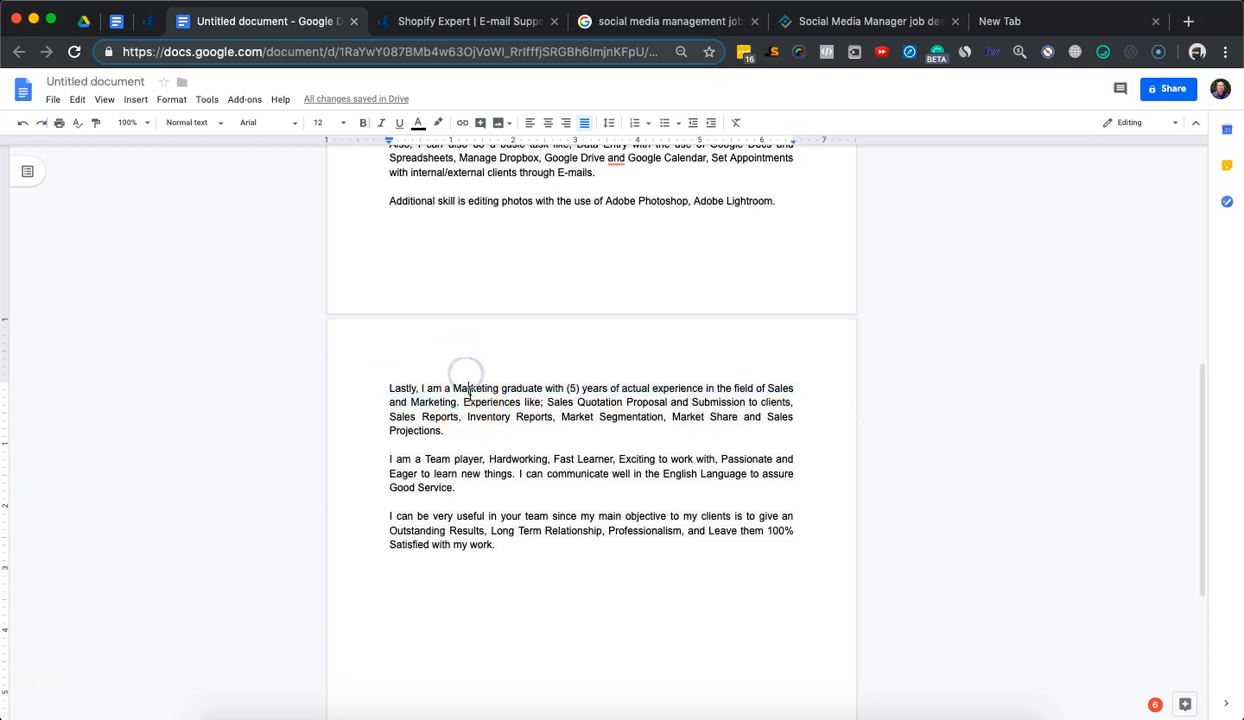
{"action": "left_click", "coordinate": [461, 401]}
{"action": "left_click", "coordinate": [470, 417]}
{"action": "left_click", "coordinate": [461, 401]}
{"action": "left_click_drag", "start_coordinate": [461, 401], "coordinate": [483, 427]}
{"action": "left_click", "coordinate": [489, 319]}
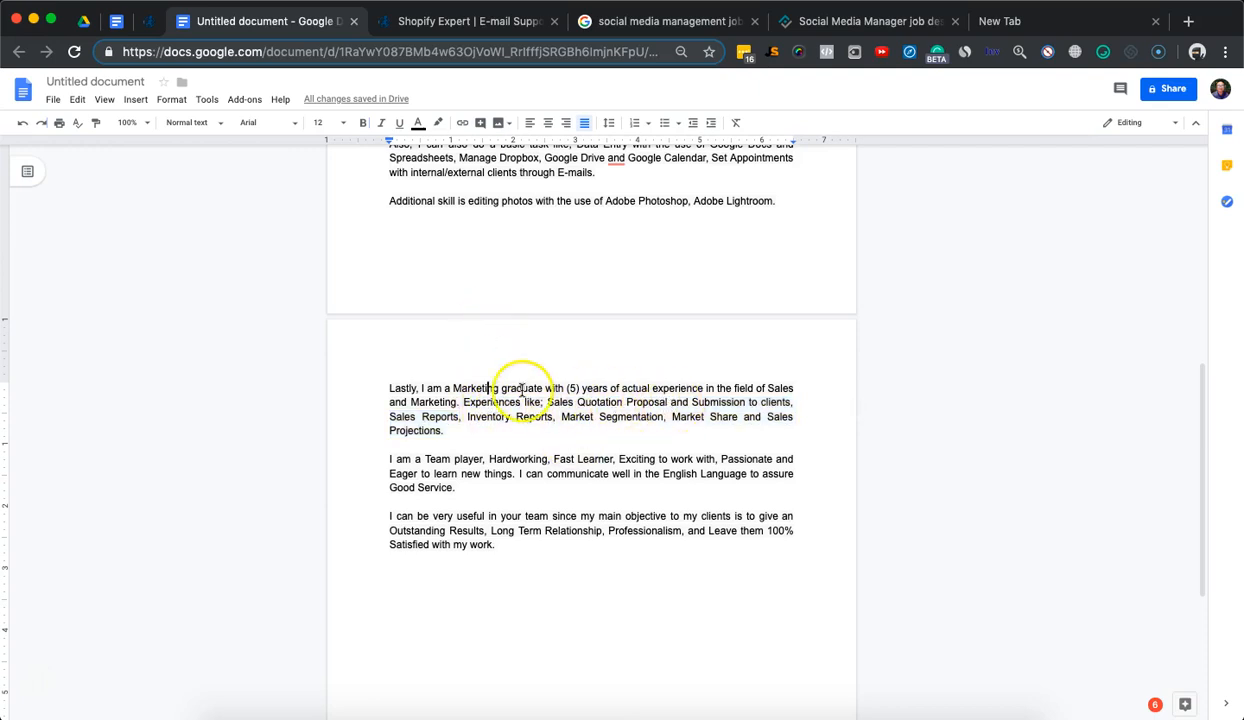
{"action": "left_click", "coordinate": [463, 401]}
{"action": "left_click_drag", "start_coordinate": [463, 401], "coordinate": [494, 426]}
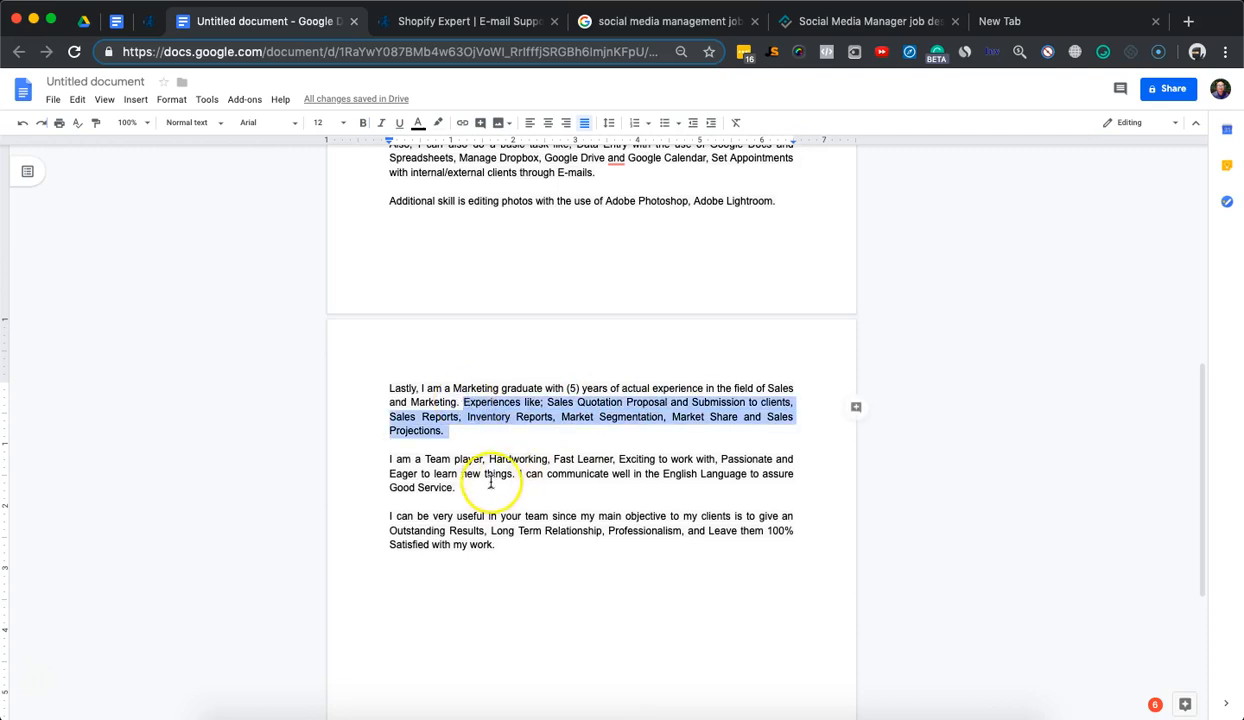
Step: Compare the "Team player" bullet in the skills list with the profile's closing paragraphs about personal qualities and client objectives
{"action": "scroll", "coordinate": [550, 430], "scroll_direction": "up", "scroll_amount": 3}
{"action": "scroll", "coordinate": [550, 430], "scroll_direction": "up", "scroll_amount": 5}
{"action": "left_click_drag", "start_coordinate": [497, 335], "coordinate": [435, 335]}
{"action": "left_click", "coordinate": [495, 375]}
{"action": "scroll", "coordinate": [508, 386], "scroll_direction": "down", "scroll_amount": 10}
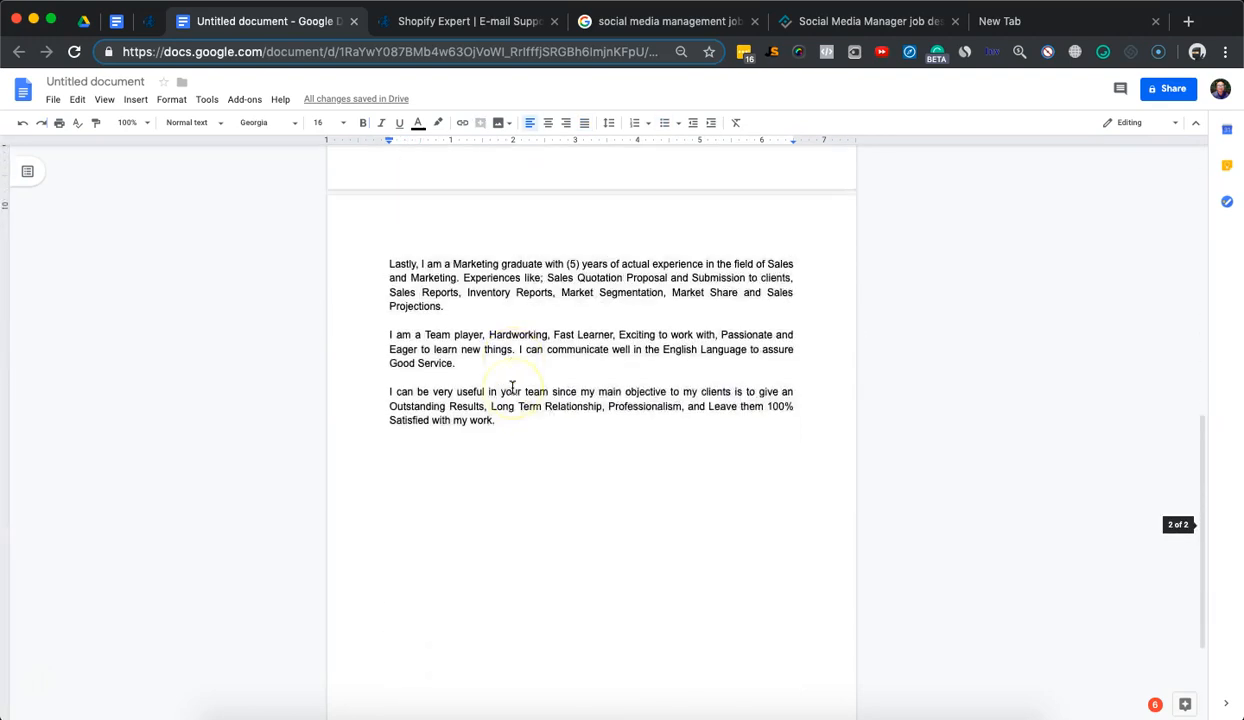
{"action": "scroll", "coordinate": [430, 347], "scroll_direction": "up", "scroll_amount": 1}
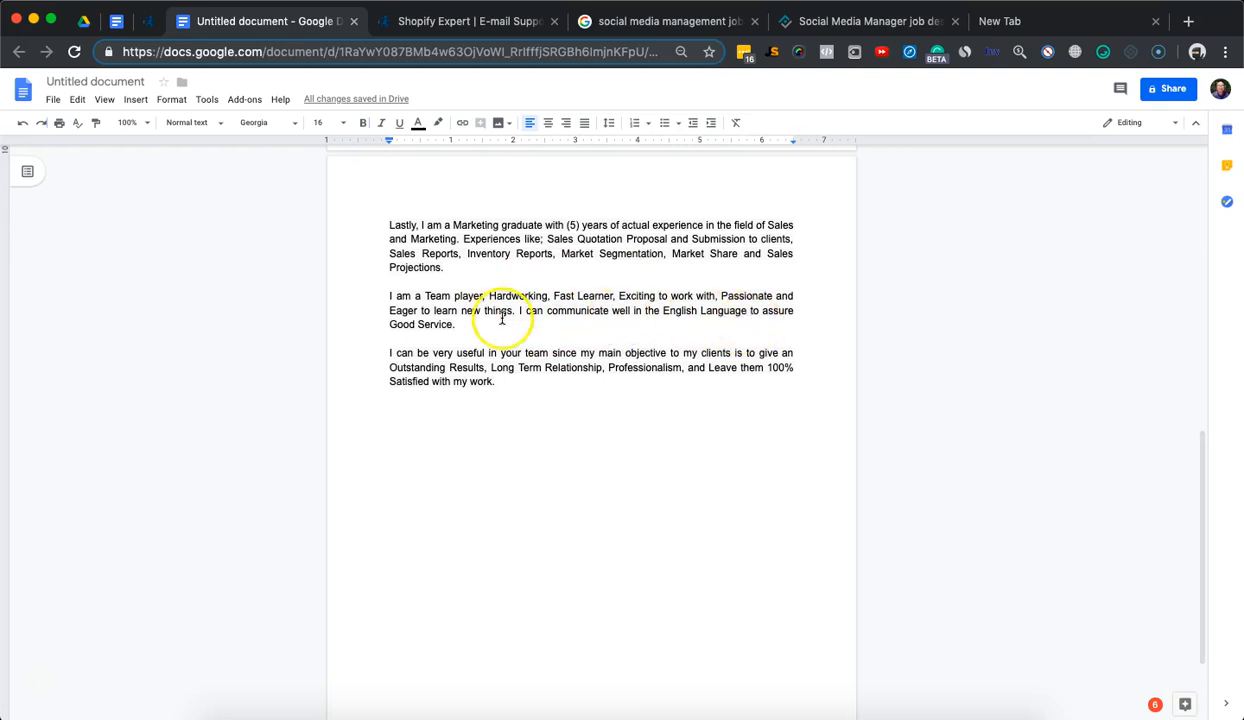
Step: Review the pasted profile from its closing client-objectives paragraph back through the work-experience paragraphs to the bulleted social media skills list
{"action": "scroll", "coordinate": [502, 316], "scroll_direction": "down", "scroll_amount": 1}
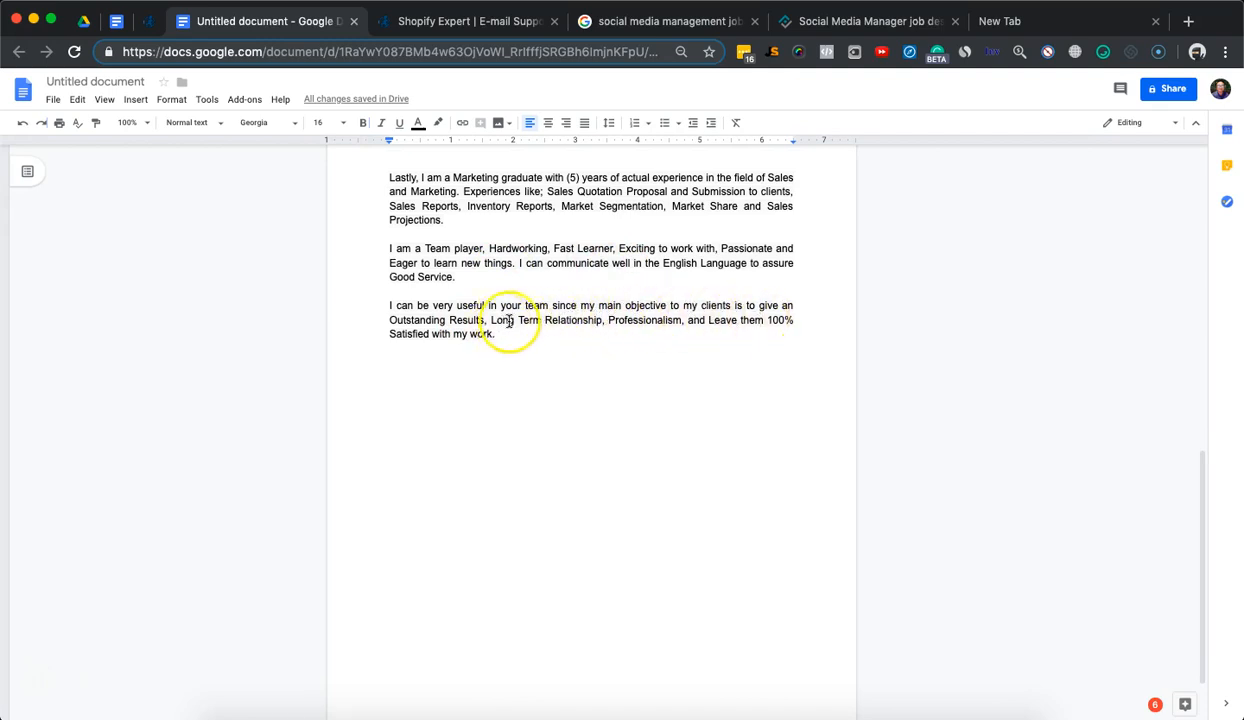
{"action": "left_click_drag", "start_coordinate": [609, 320], "coordinate": [697, 336]}
{"action": "left_click", "coordinate": [720, 337]}
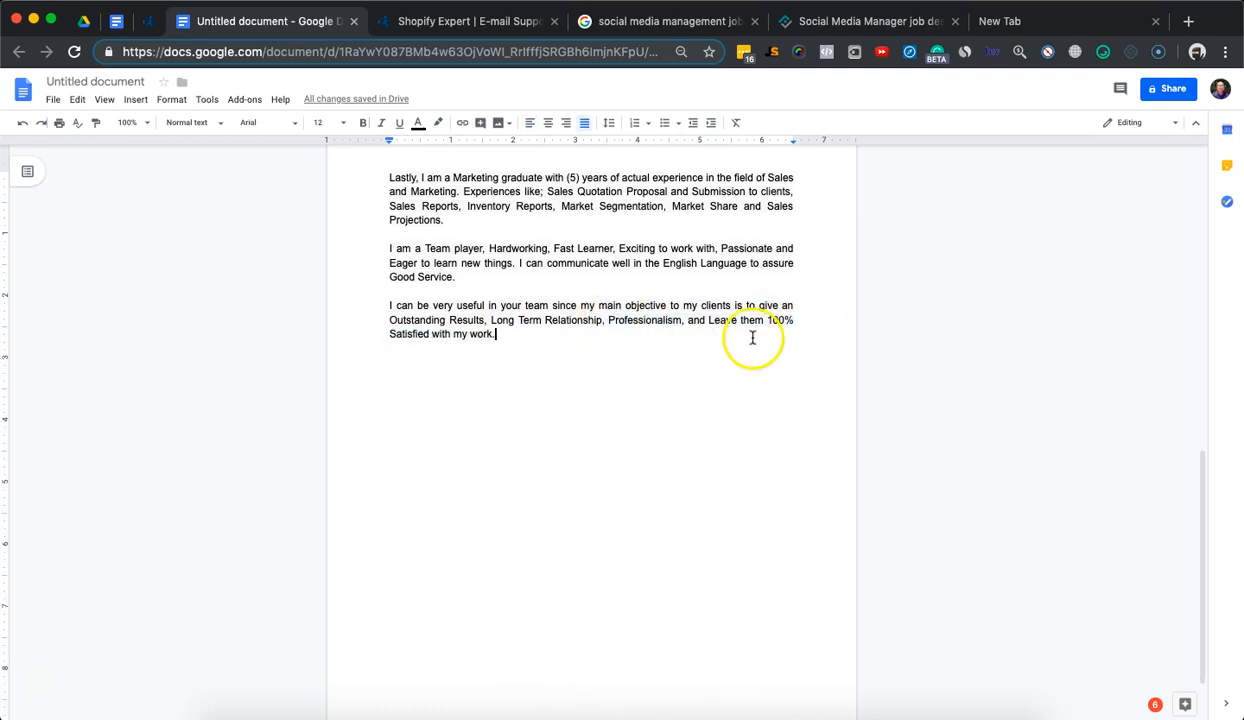
{"action": "scroll", "coordinate": [585, 286], "scroll_direction": "up", "scroll_amount": 5}
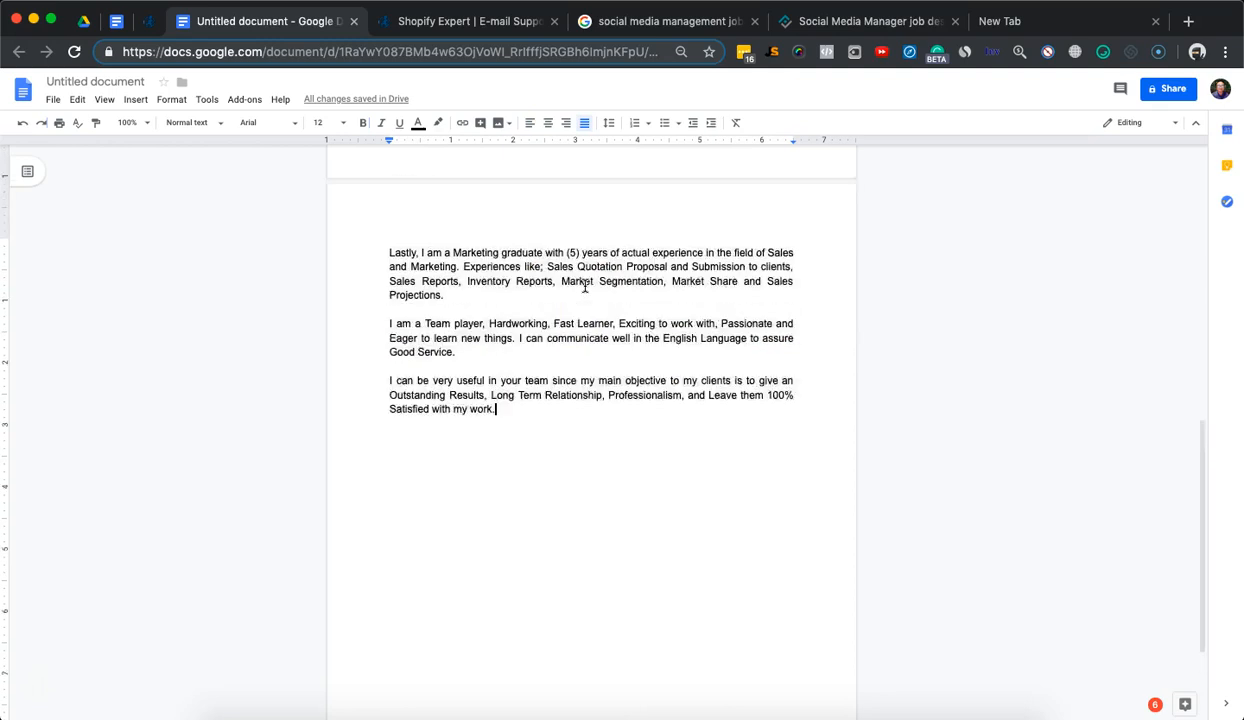
{"action": "scroll", "coordinate": [585, 286], "scroll_direction": "up", "scroll_amount": 1}
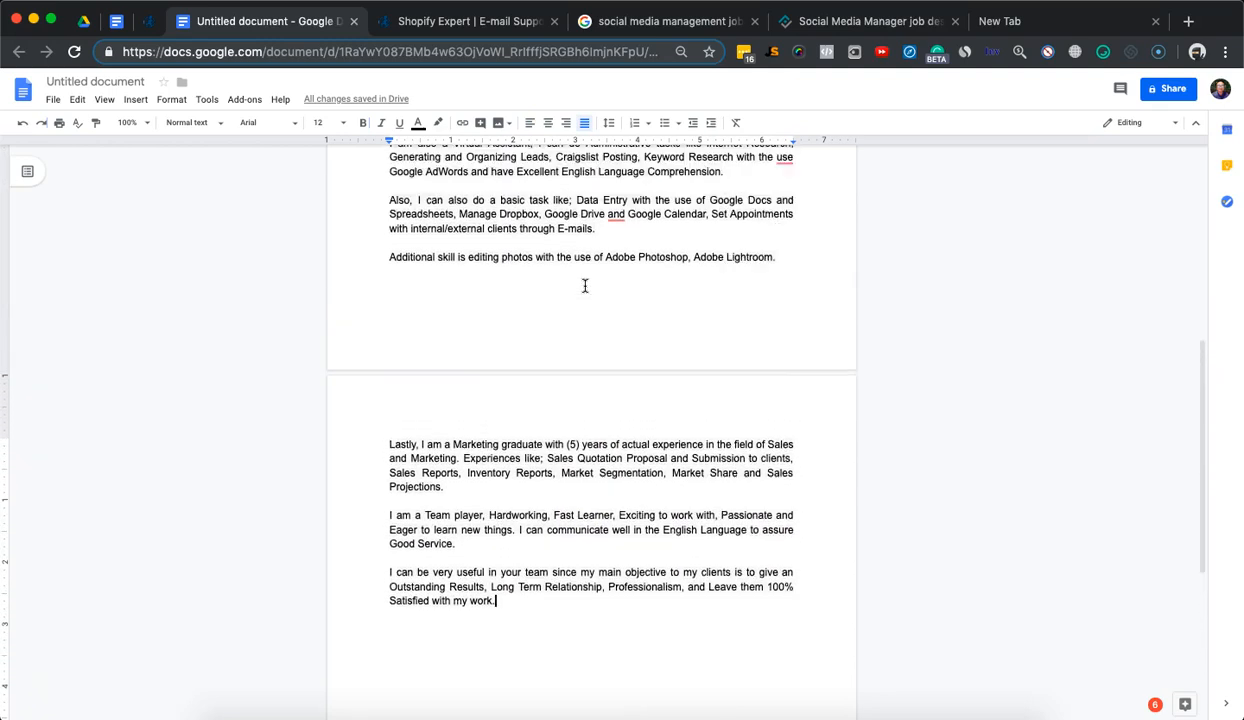
{"action": "scroll", "coordinate": [585, 286], "scroll_direction": "up", "scroll_amount": 8}
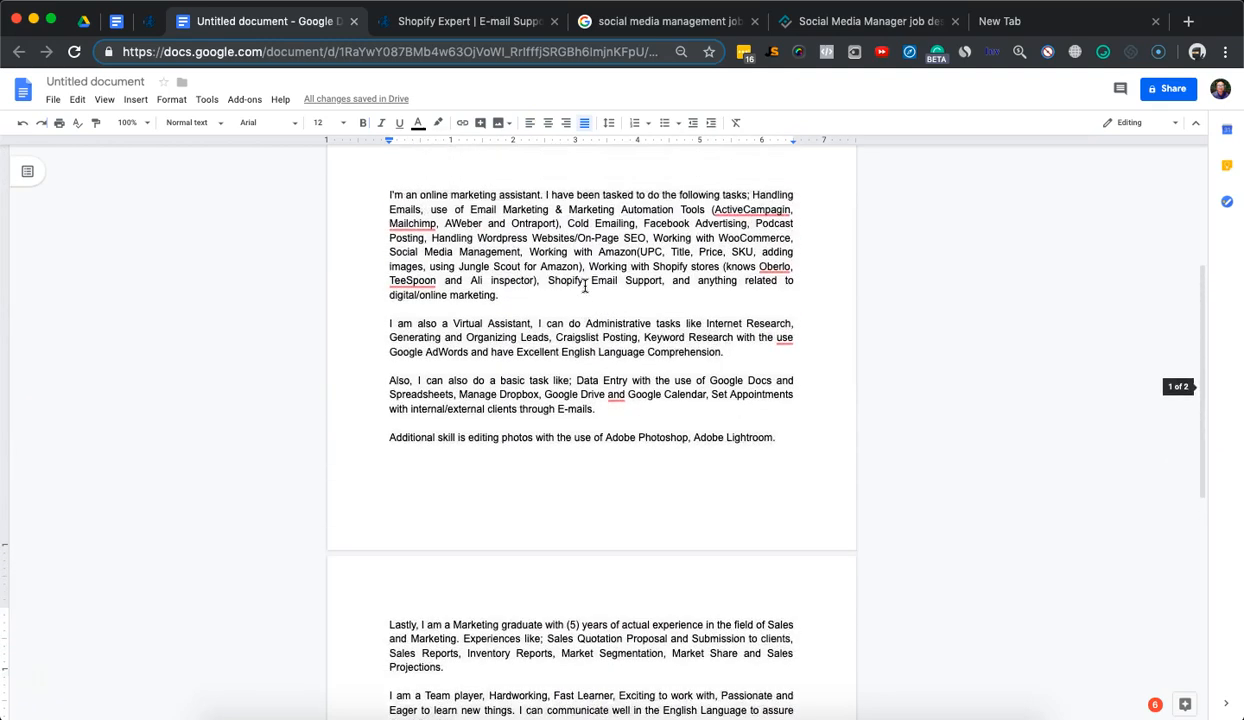
{"action": "scroll", "coordinate": [585, 286], "scroll_direction": "down", "scroll_amount": 3}
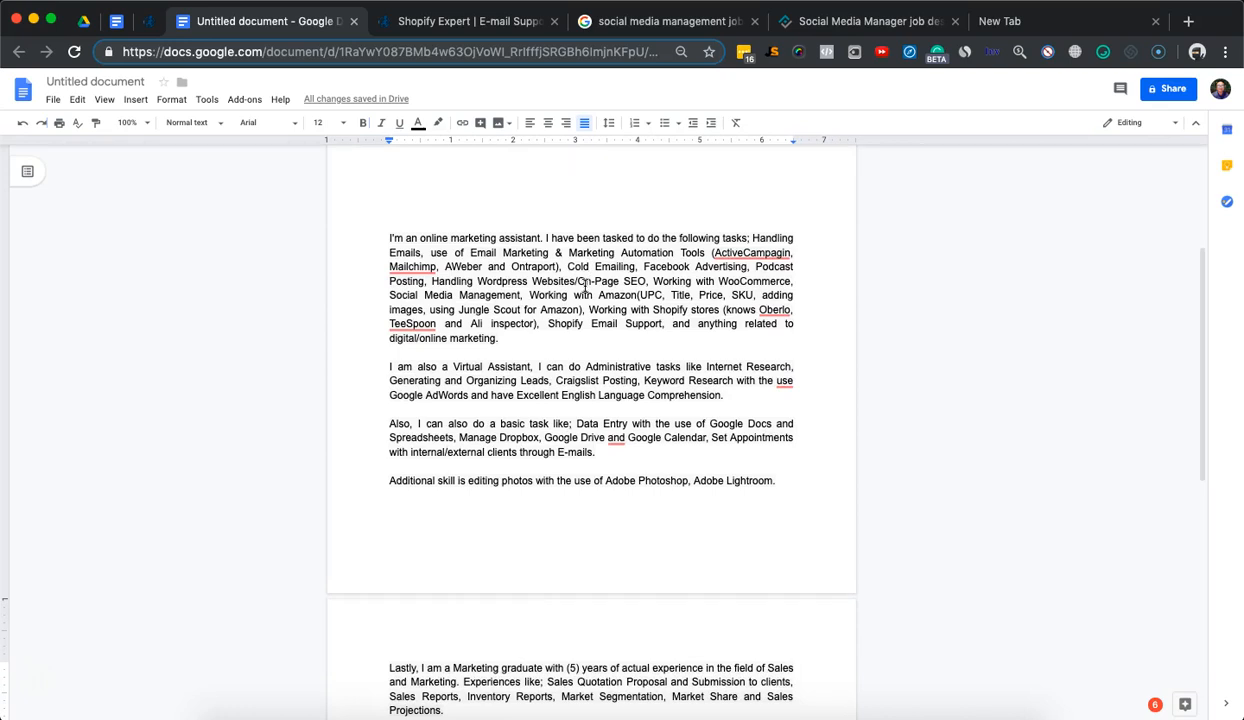
{"action": "scroll", "coordinate": [585, 286], "scroll_direction": "down", "scroll_amount": 1}
{"action": "scroll", "coordinate": [583, 380], "scroll_direction": "down", "scroll_amount": 5}
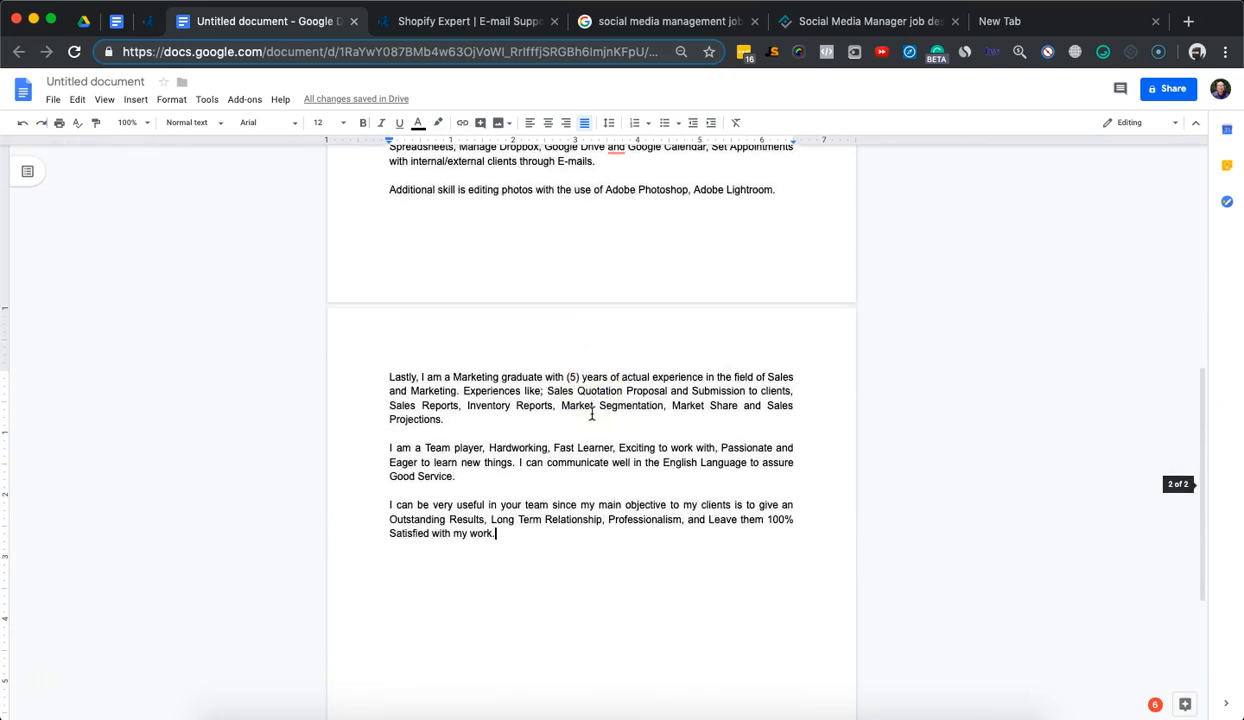
{"action": "scroll", "coordinate": [591, 413], "scroll_direction": "down", "scroll_amount": 5}
{"action": "scroll", "coordinate": [592, 413], "scroll_direction": "up", "scroll_amount": 6}
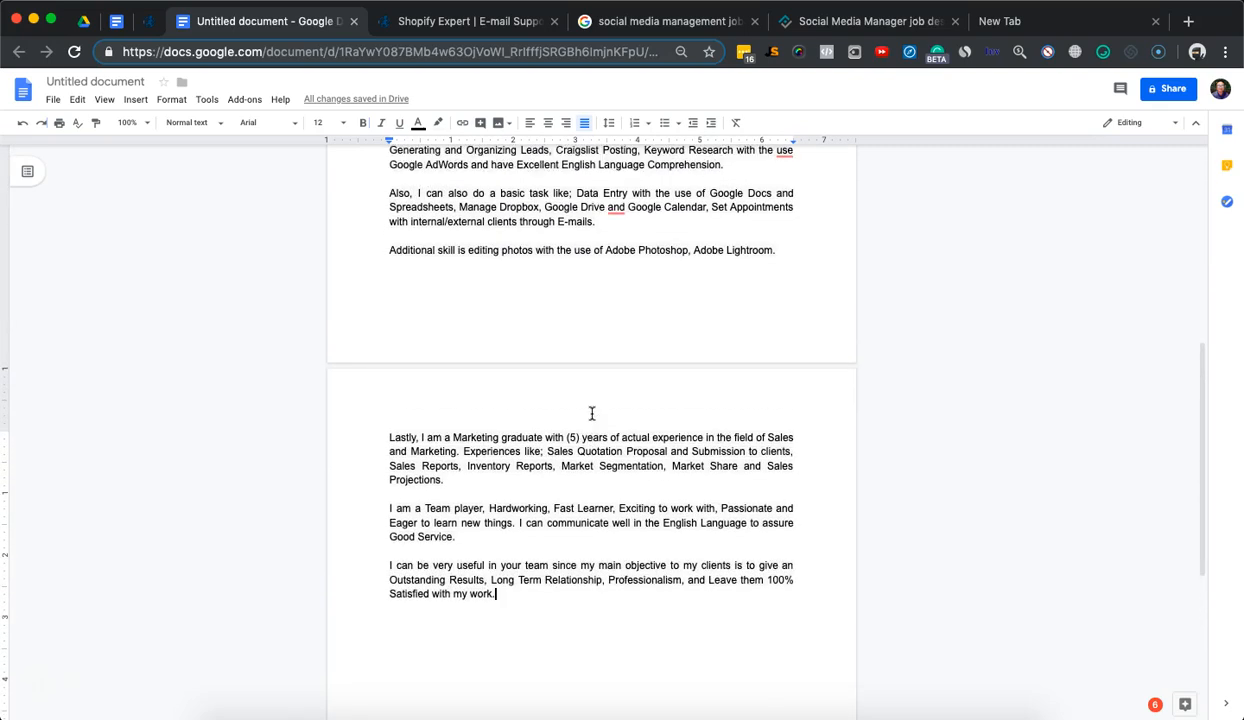
{"action": "scroll", "coordinate": [564, 432], "scroll_direction": "up", "scroll_amount": 5}
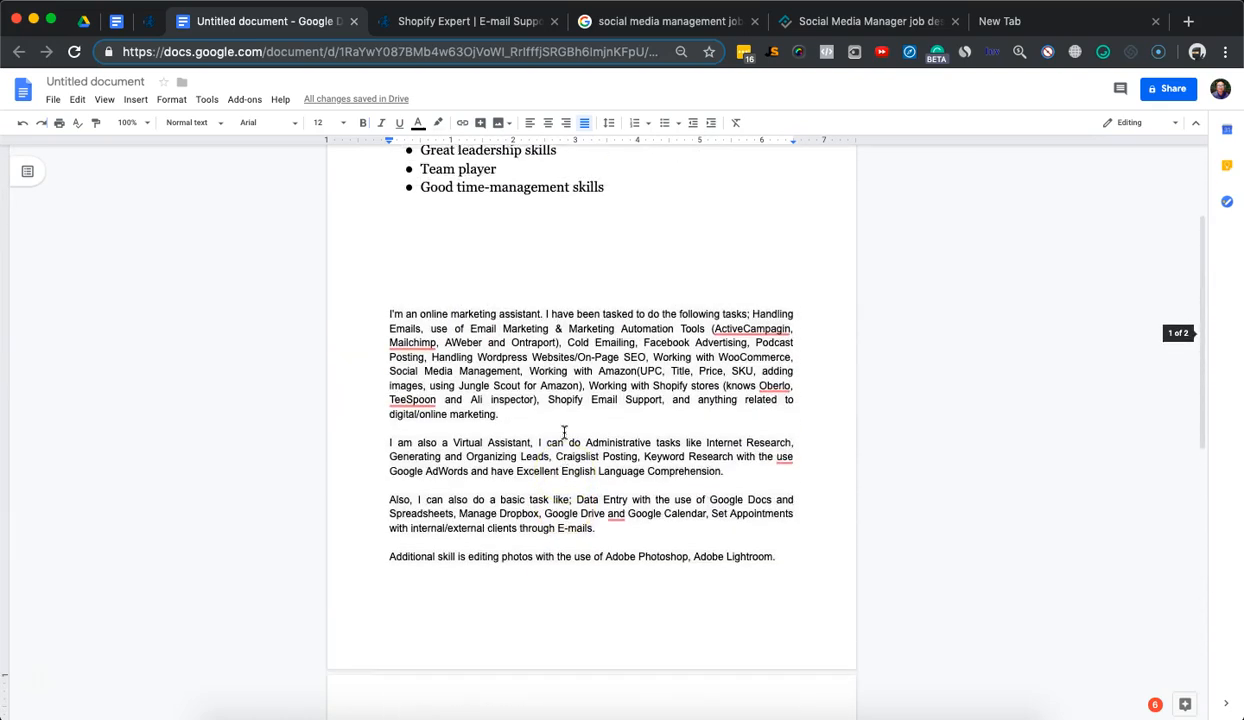
{"action": "scroll", "coordinate": [564, 432], "scroll_direction": "down", "scroll_amount": 4}
{"action": "scroll", "coordinate": [564, 432], "scroll_direction": "down", "scroll_amount": 1}
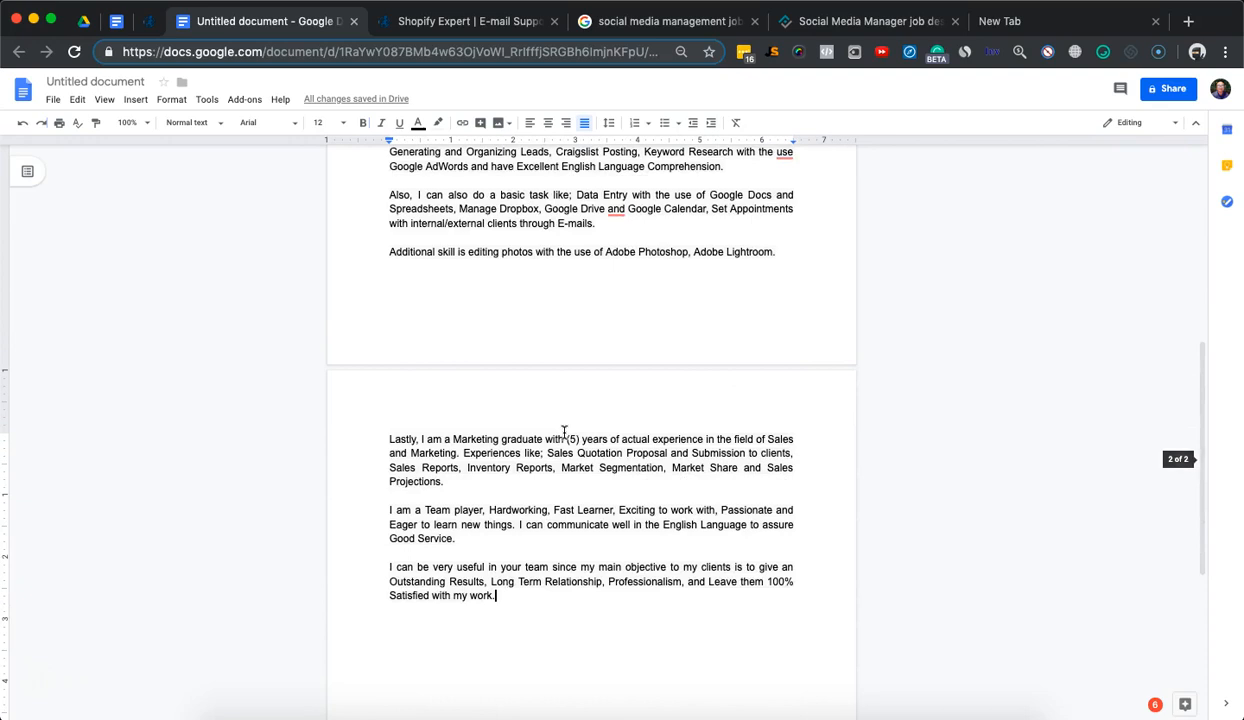
{"action": "scroll", "coordinate": [572, 525], "scroll_direction": "up", "scroll_amount": 5}
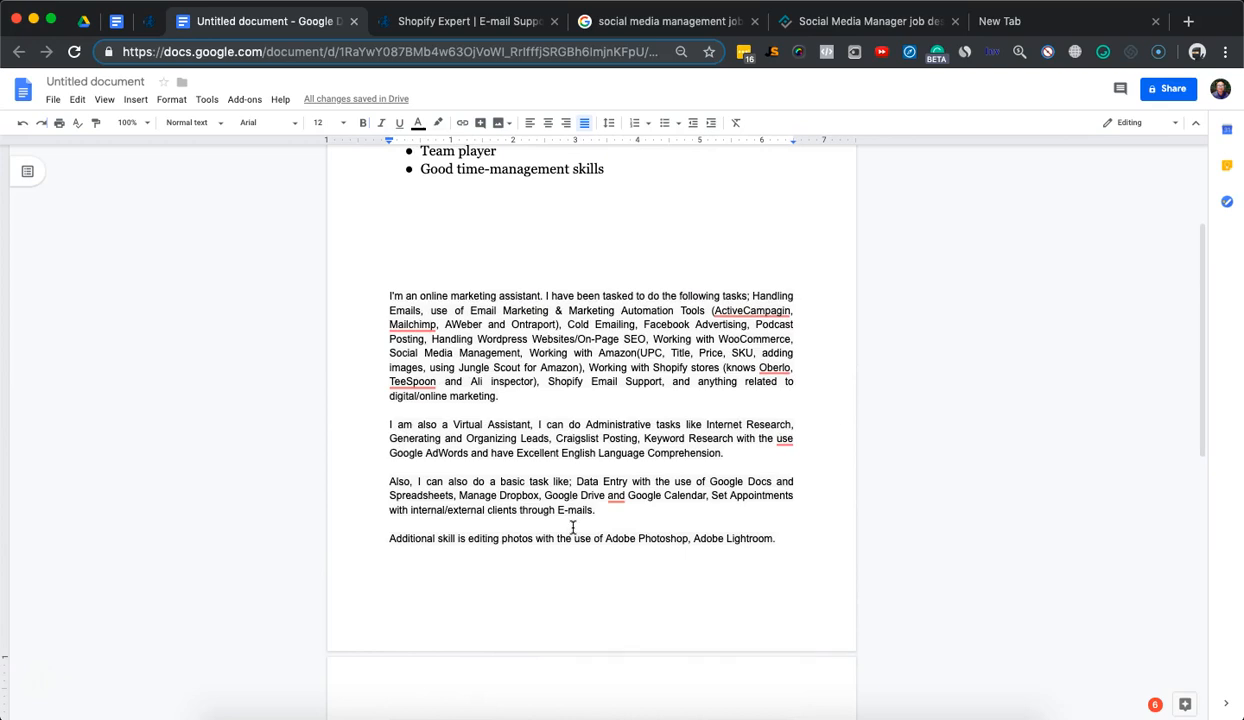
{"action": "scroll", "coordinate": [572, 527], "scroll_direction": "up", "scroll_amount": 3}
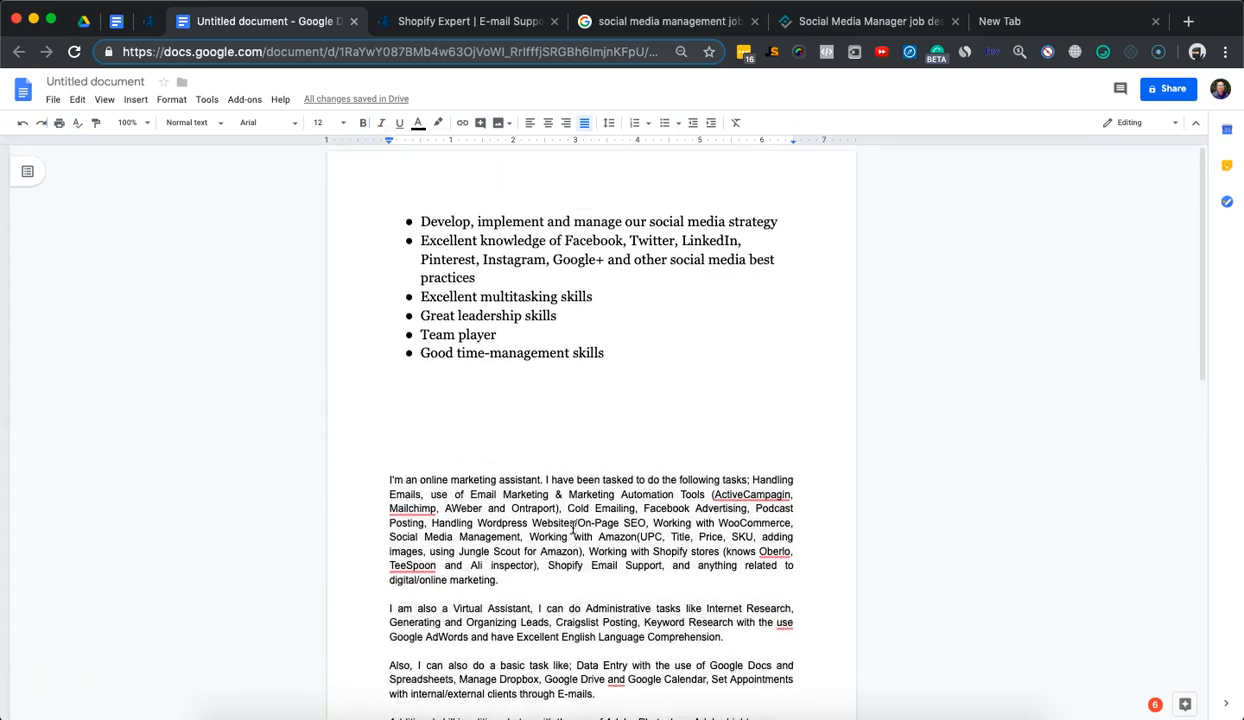
{"action": "scroll", "coordinate": [572, 527], "scroll_direction": "down", "scroll_amount": 6}
{"action": "scroll", "coordinate": [572, 525], "scroll_direction": "up", "scroll_amount": 6}
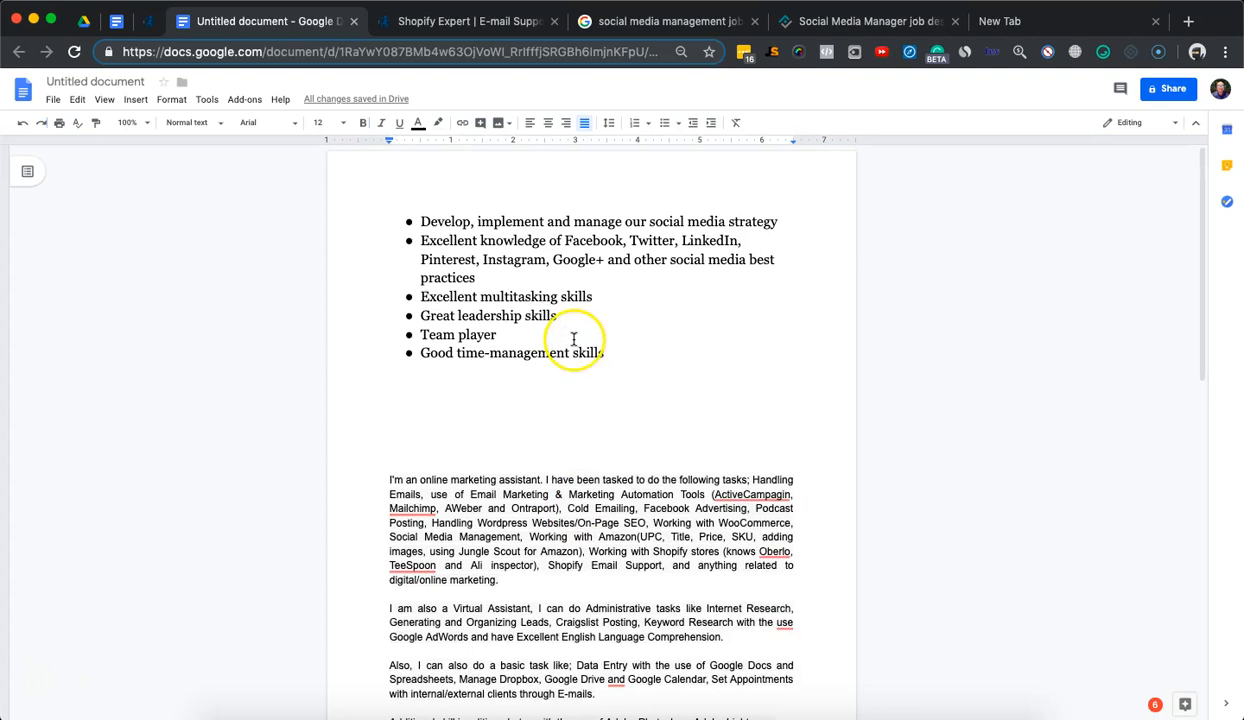
Step: Start a new paragraph below the "Good time-management skills" bullet with "I'm", outside the bulleted list
{"action": "left_click", "coordinate": [626, 353]}
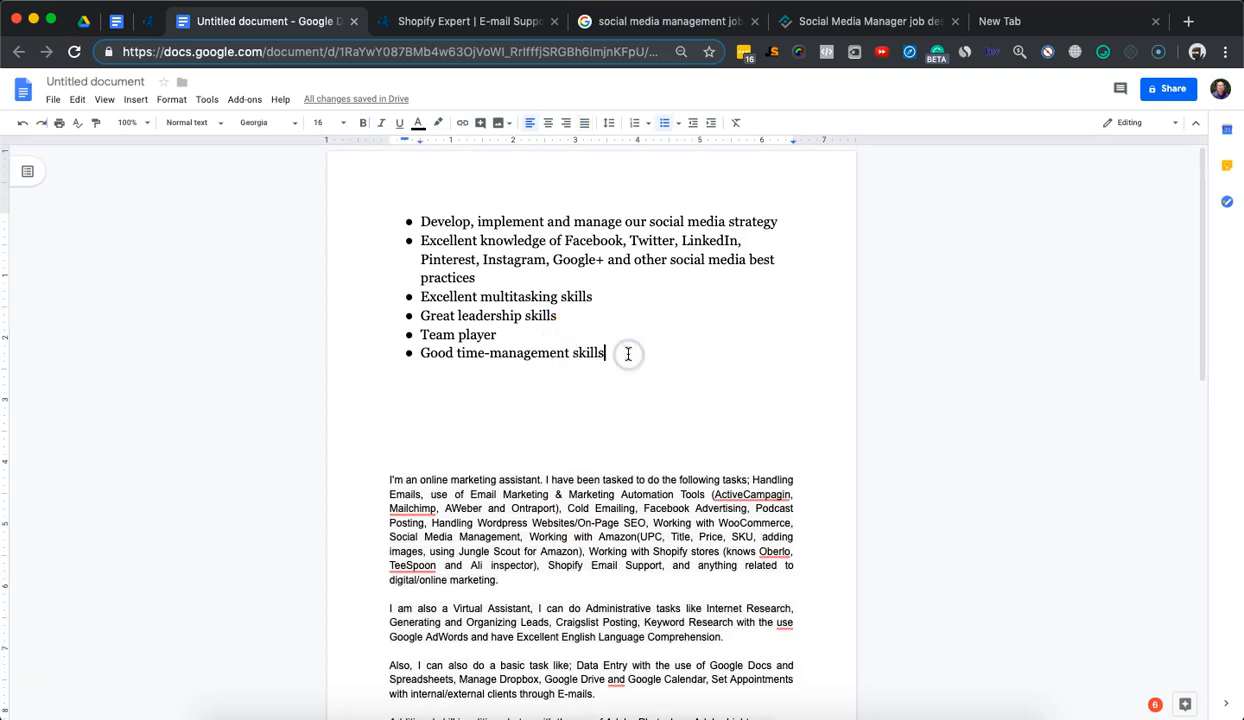
{"action": "scroll", "coordinate": [609, 330], "scroll_direction": "down", "scroll_amount": 1}
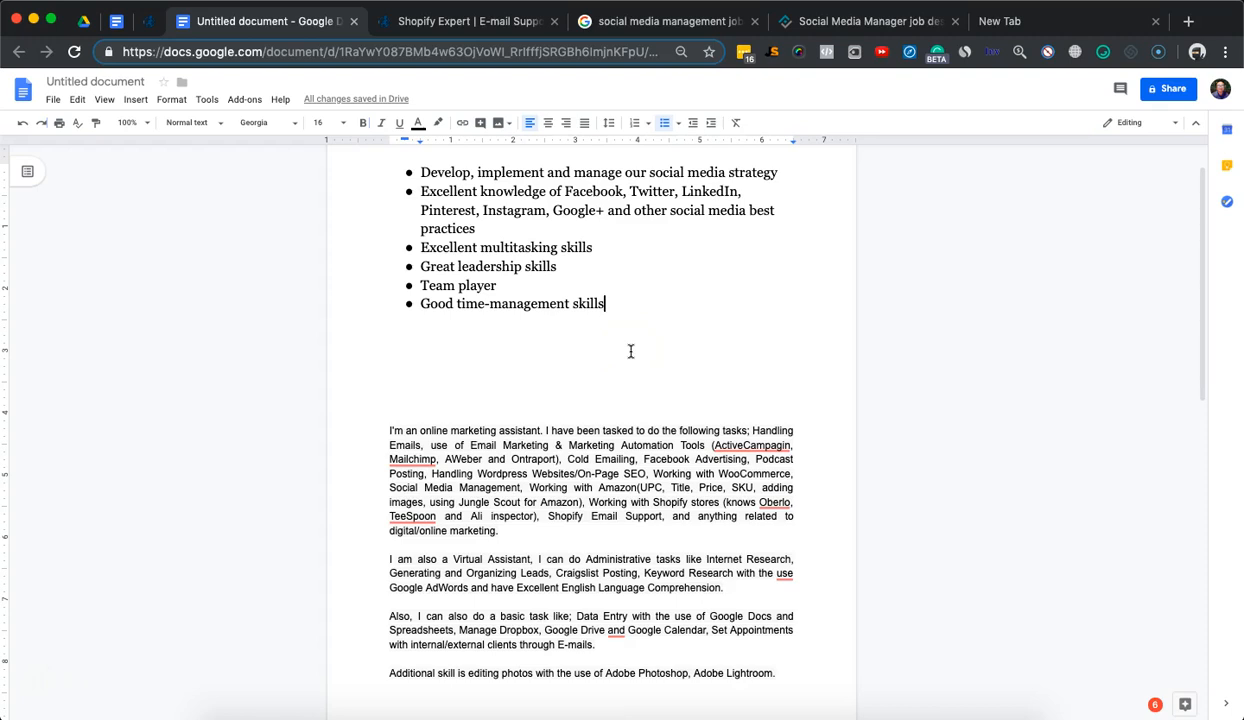
{"action": "key", "text": "Return"}
{"action": "key", "text": "Return"}
{"action": "type", "text": "I"}
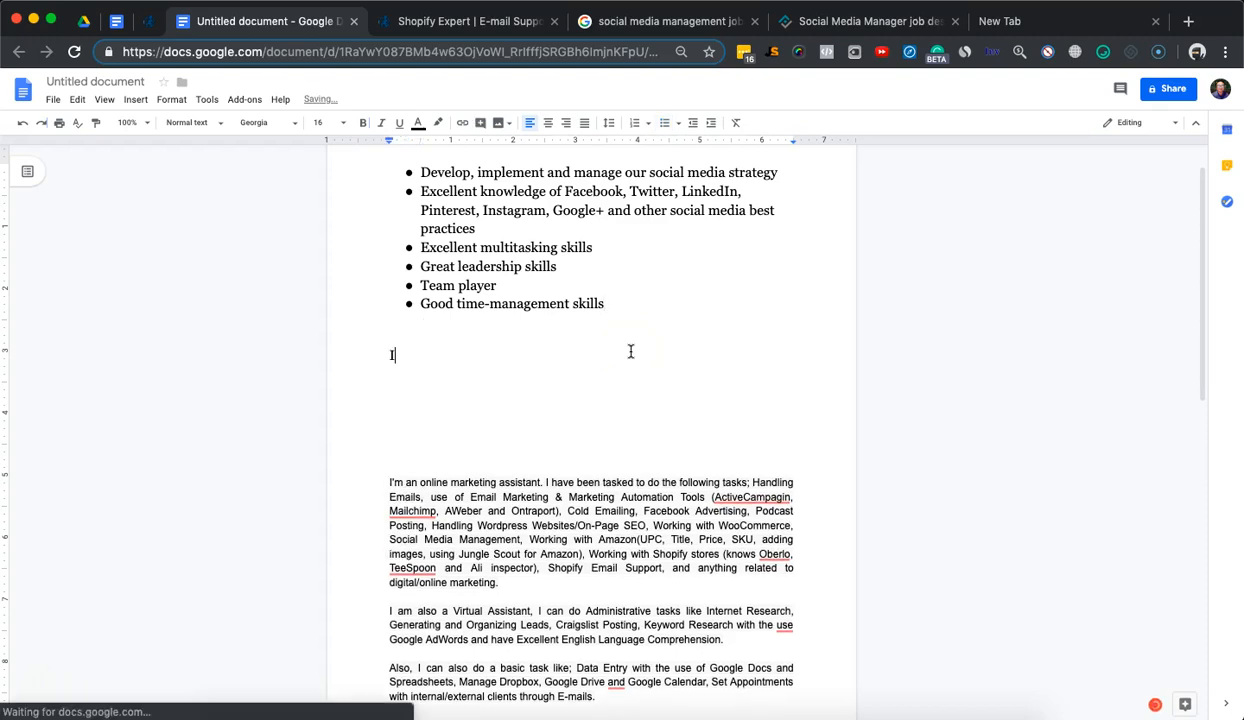
{"action": "type", "text": "'m"}
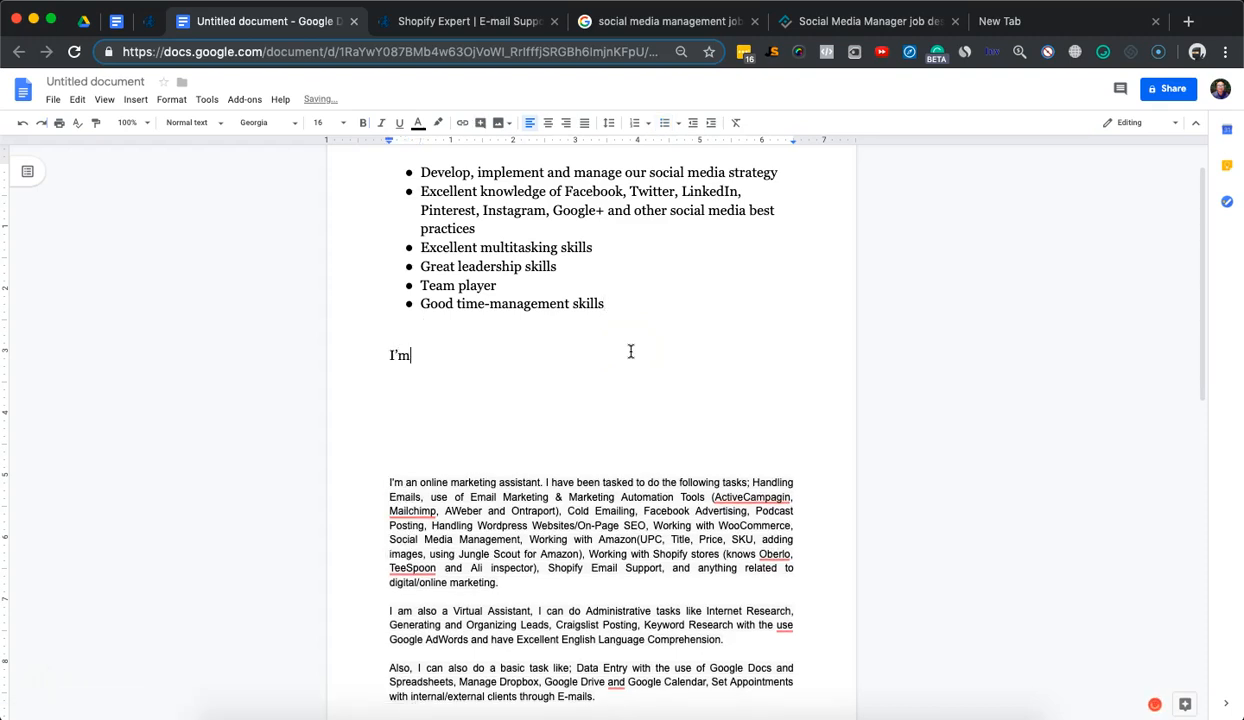
{"action": "left_click_drag", "start_coordinate": [660, 511], "coordinate": [600, 499]}
{"action": "left_click", "coordinate": [611, 436]}
{"action": "left_click", "coordinate": [440, 355]}
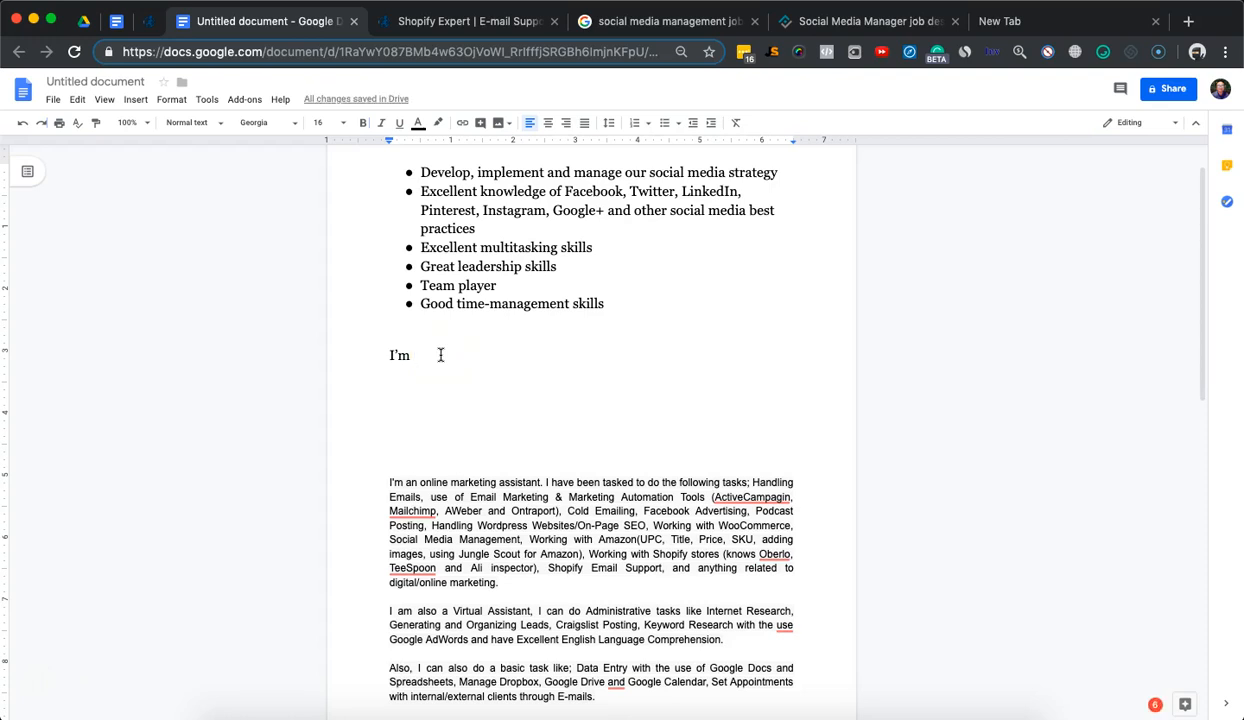
{"action": "type", "text": "a so"}
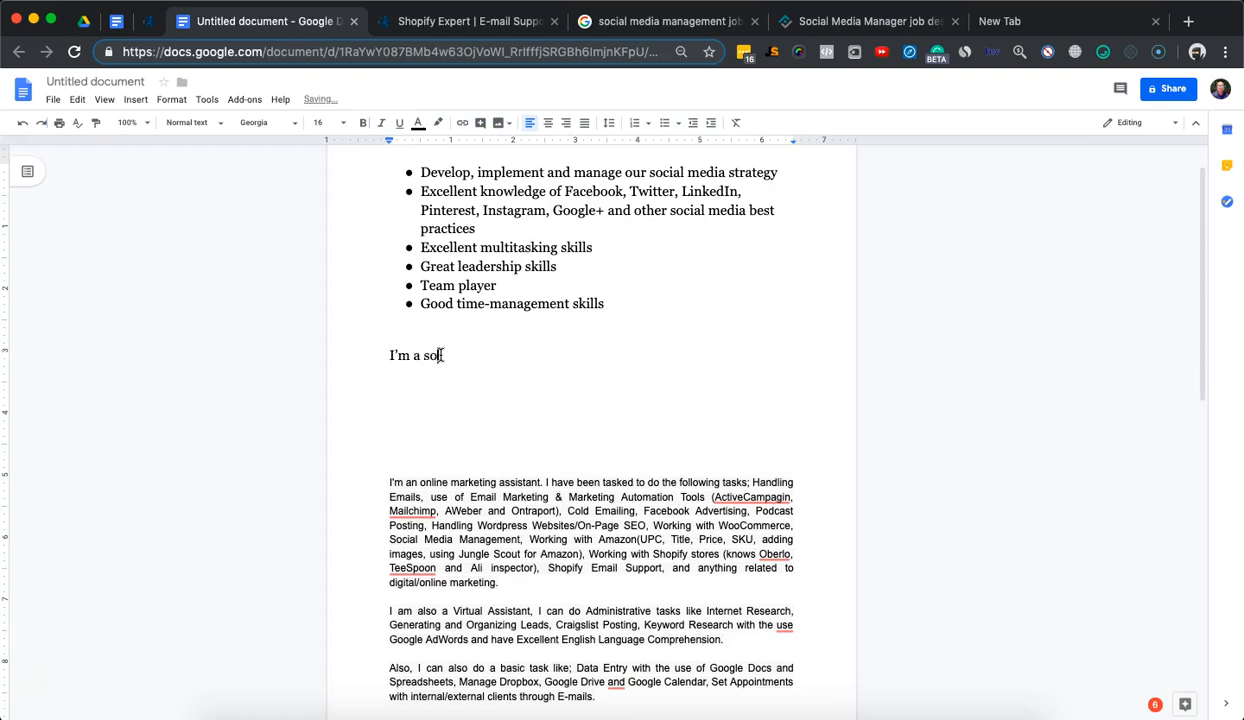
{"action": "type", "text": "cial media mana"}
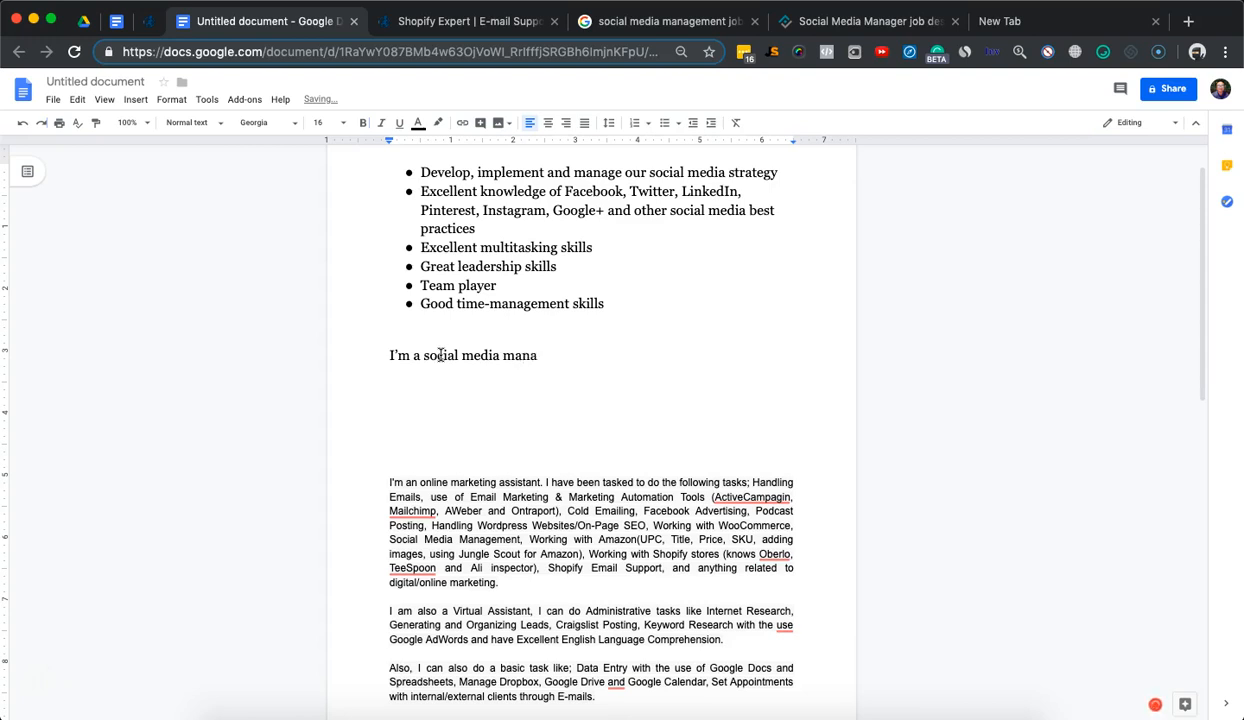
{"action": "key", "text": "BackSpace"}
{"action": "key", "text": "BackSpace"}
{"action": "key", "text": "BackSpace"}
{"action": "key", "text": "BackSpace"}
{"action": "key", "text": "BackSpace"}
{"action": "key", "text": "BackSpace"}
{"action": "key", "text": "BackSpace"}
{"action": "key", "text": "BackSpace"}
{"action": "key", "text": "BackSpace"}
{"action": "key", "text": "BackSpace"}
{"action": "key", "text": "BackSpace"}
{"action": "key", "text": "BackSpace"}
{"action": "key", "text": "BackSpace"}
{"action": "key", "text": "BackSpace"}
{"action": "key", "text": "BackSpace"}
{"action": "key", "text": "BackSpace"}
{"action": "key", "text": "BackSpace"}
Step: Word the new paragraph's opening as "I've been handling social media accounts for the past 2 years"
{"action": "type", "text": "ve been handl"}
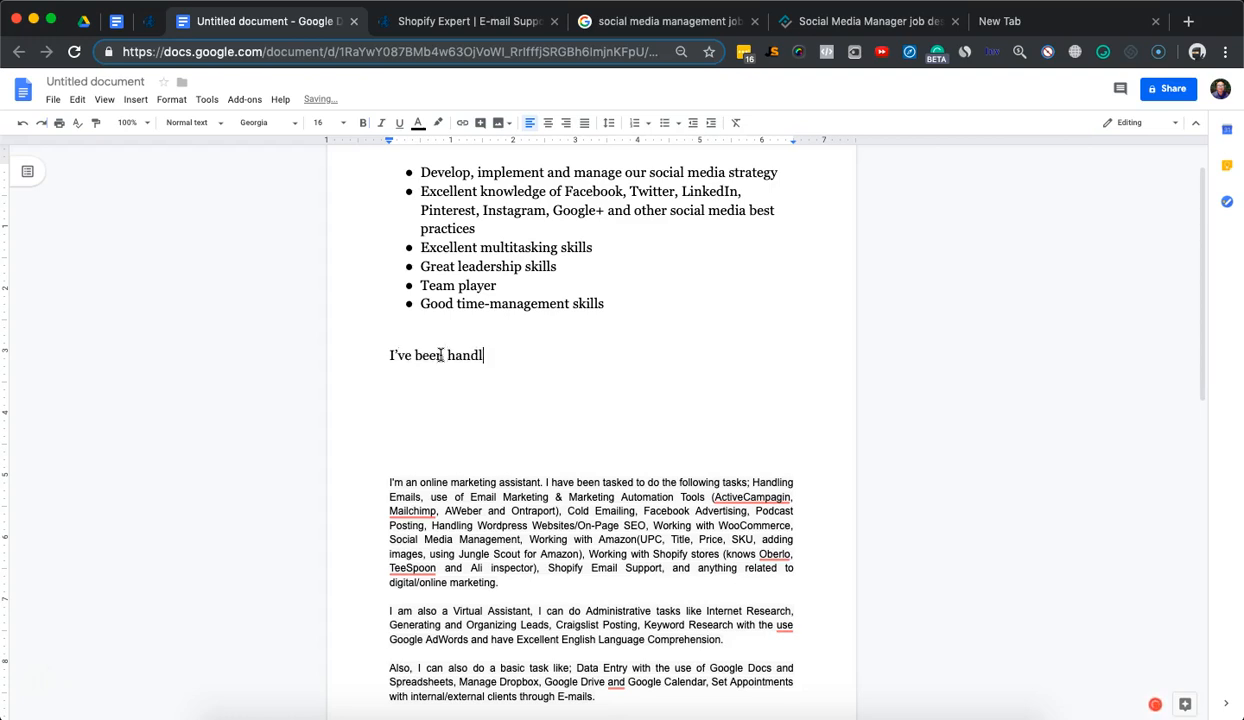
{"action": "type", "text": "ing socialmedia accounts for the past 4"}
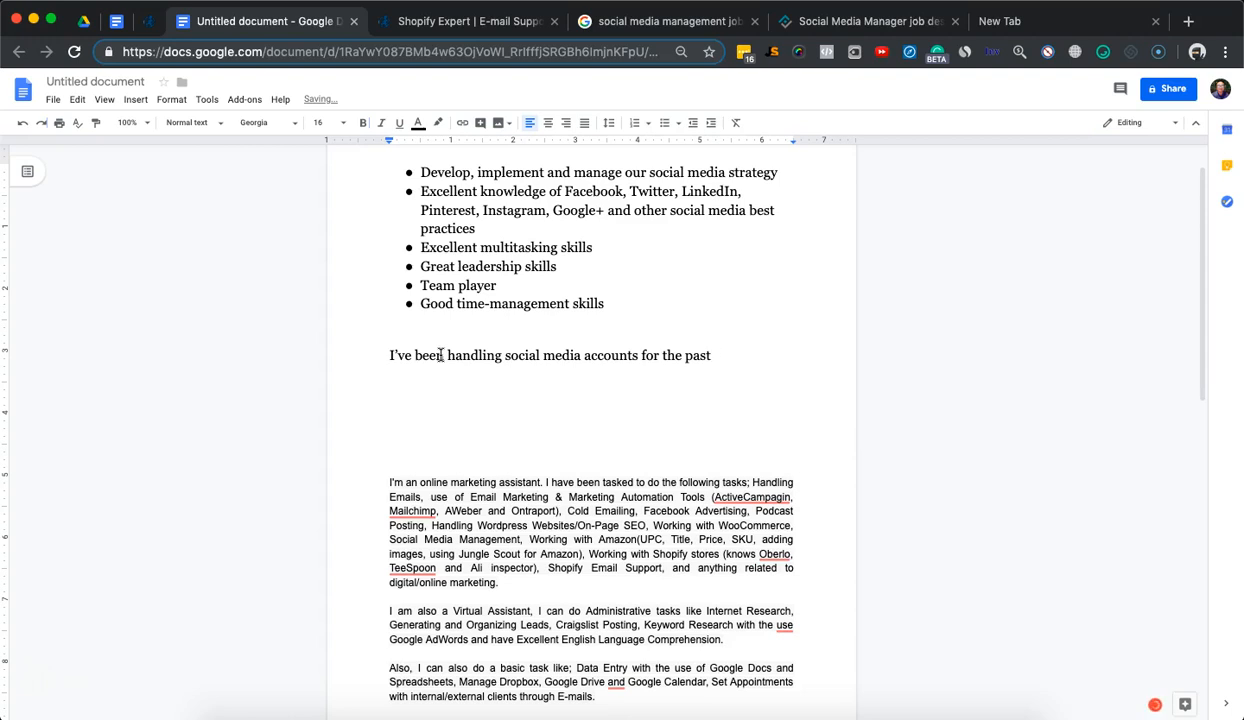
{"action": "type", "text": "2 years"}
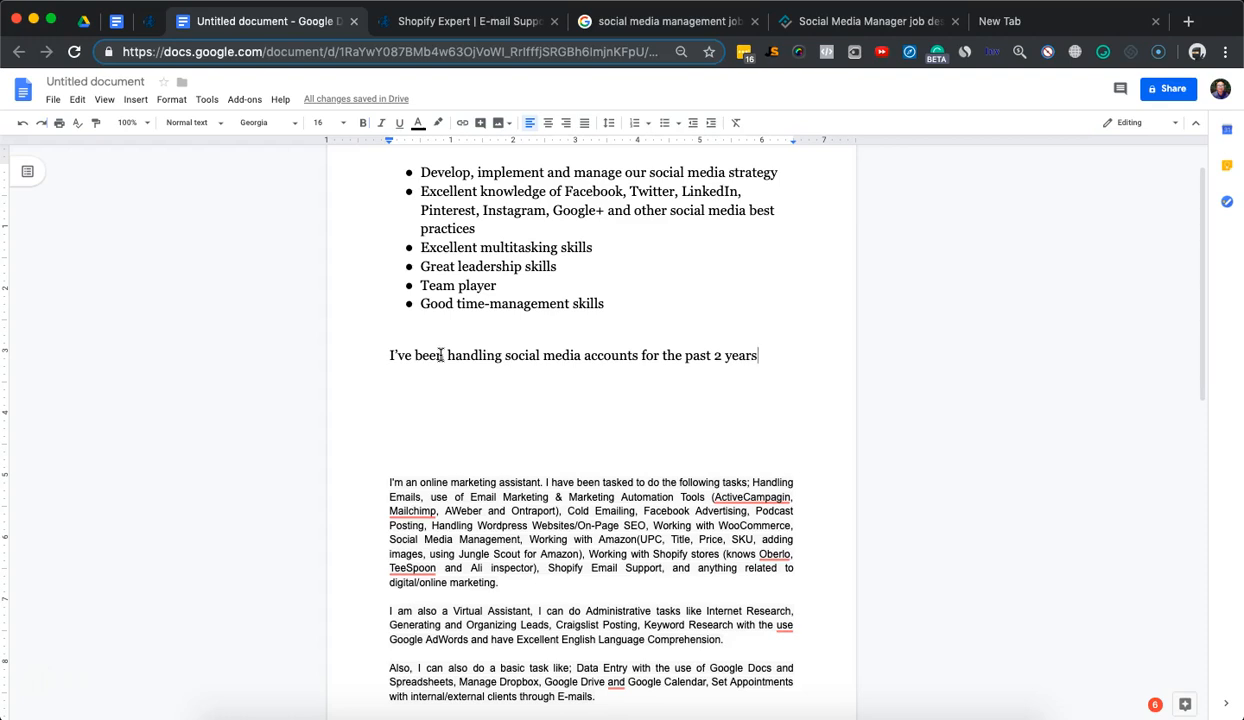
Step: Reword the end of the opening sentence so it reads "I've been handling social media accounts for 1 year already."
{"action": "scroll", "coordinate": [440, 355], "scroll_direction": "down", "scroll_amount": 1}
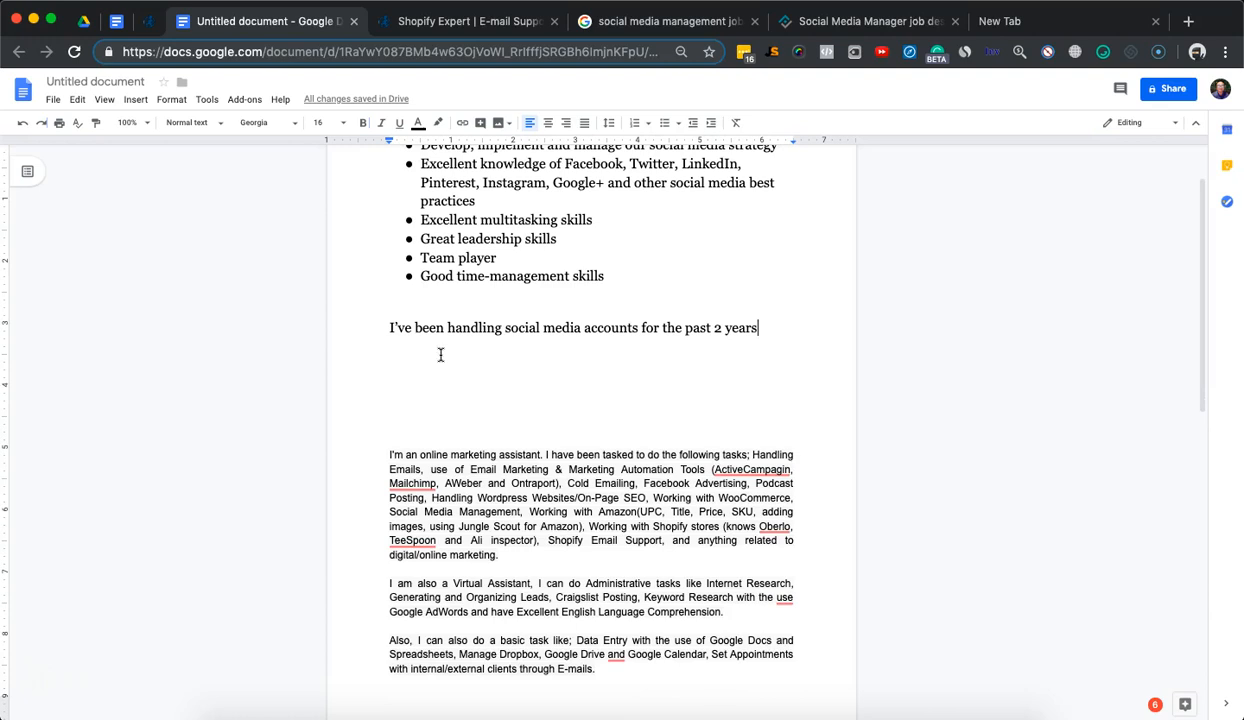
{"action": "key", "text": "BackSpace"}
{"action": "key", "text": "BackSpace"}
{"action": "key", "text": "BackSpace"}
{"action": "key", "text": "BackSpace"}
{"action": "key", "text": "BackSpace"}
{"action": "key", "text": "BackSpace"}
{"action": "key", "text": "BackSpace"}
{"action": "key", "text": "BackSpace"}
{"action": "key", "text": "BackSpace"}
{"action": "key", "text": "BackSpace"}
{"action": "key", "text": "BackSpace"}
{"action": "key", "text": "BackSpace"}
{"action": "key", "text": "BackSpace"}
{"action": "key", "text": "BackSpace"}
{"action": "key", "text": "BackSpace"}
{"action": "key", "text": "BackSpace"}
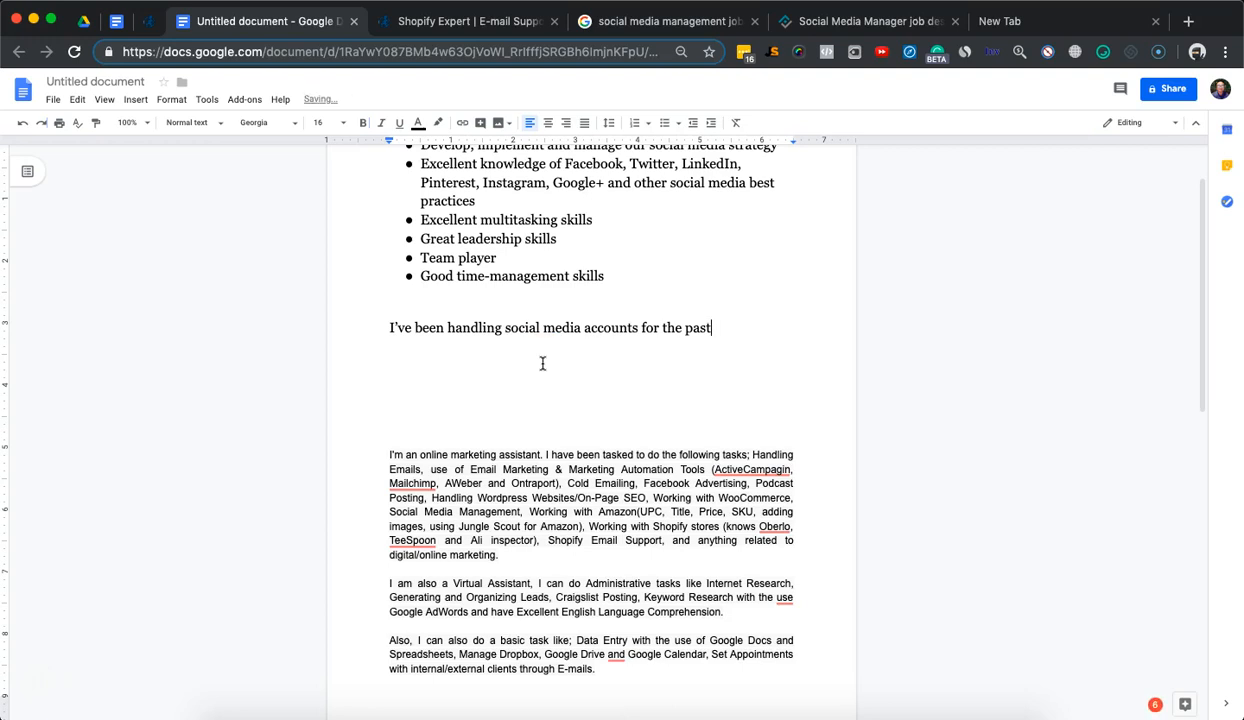
{"action": "type", "text": "1 year a"}
{"action": "key", "text": "BackSpace"}
{"action": "key", "text": "BackSpace"}
{"action": "key", "text": "BackSpace"}
{"action": "key", "text": "BackSpace"}
{"action": "type", "text": "ar re"}
{"action": "key", "text": "BackSpace"}
{"action": "key", "text": "BackSpace"}
{"action": "type", "text": "already."}
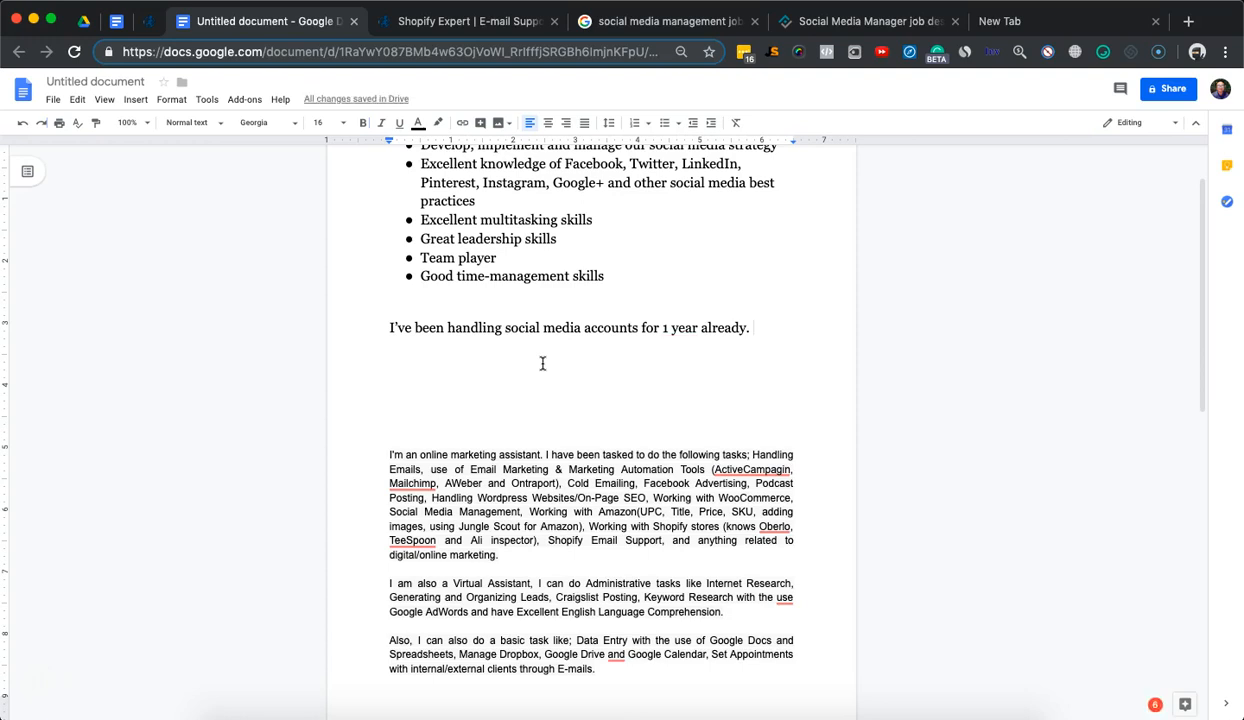
Step: Add a second sentence made of "I have" and the copied "Excellent knowledge of Facebook, Twitter, LinkedIn" bullet, ending with a period, and start a new paragraph
{"action": "scroll", "coordinate": [550, 270], "scroll_direction": "up", "scroll_amount": 1}
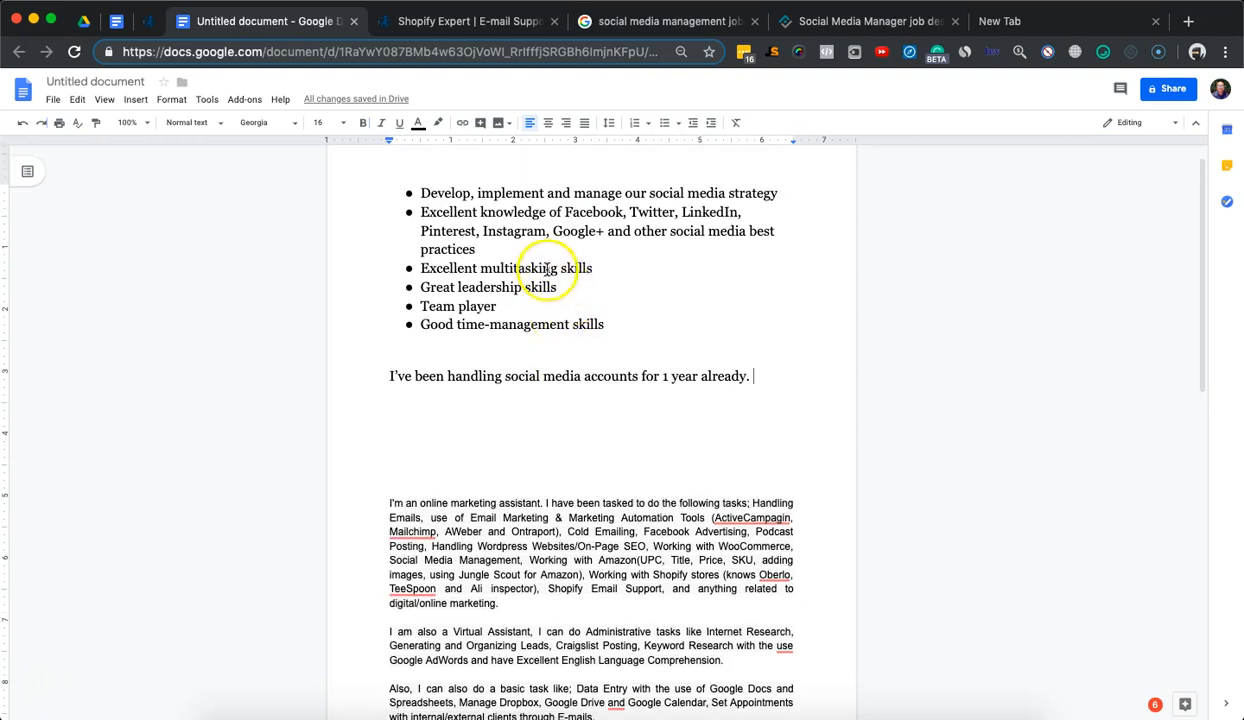
{"action": "left_click", "coordinate": [488, 240]}
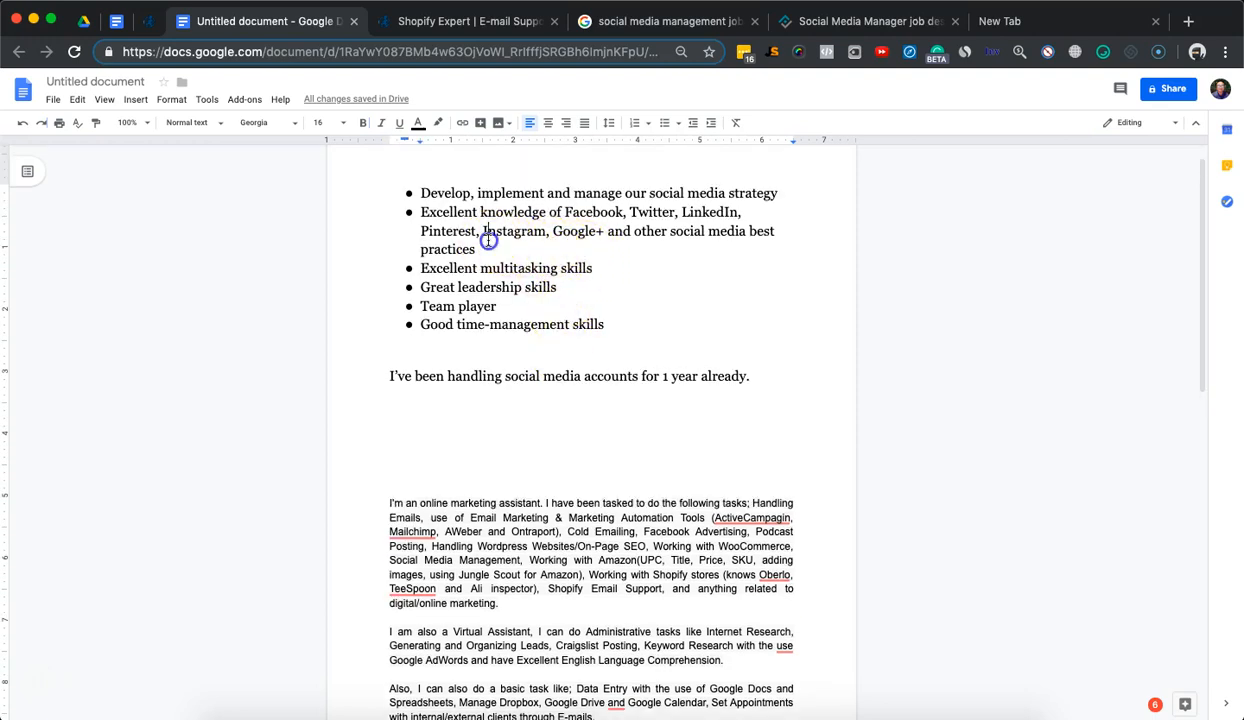
{"action": "left_click_drag", "start_coordinate": [477, 250], "coordinate": [421, 212]}
{"action": "key", "text": "ctrl+c"}
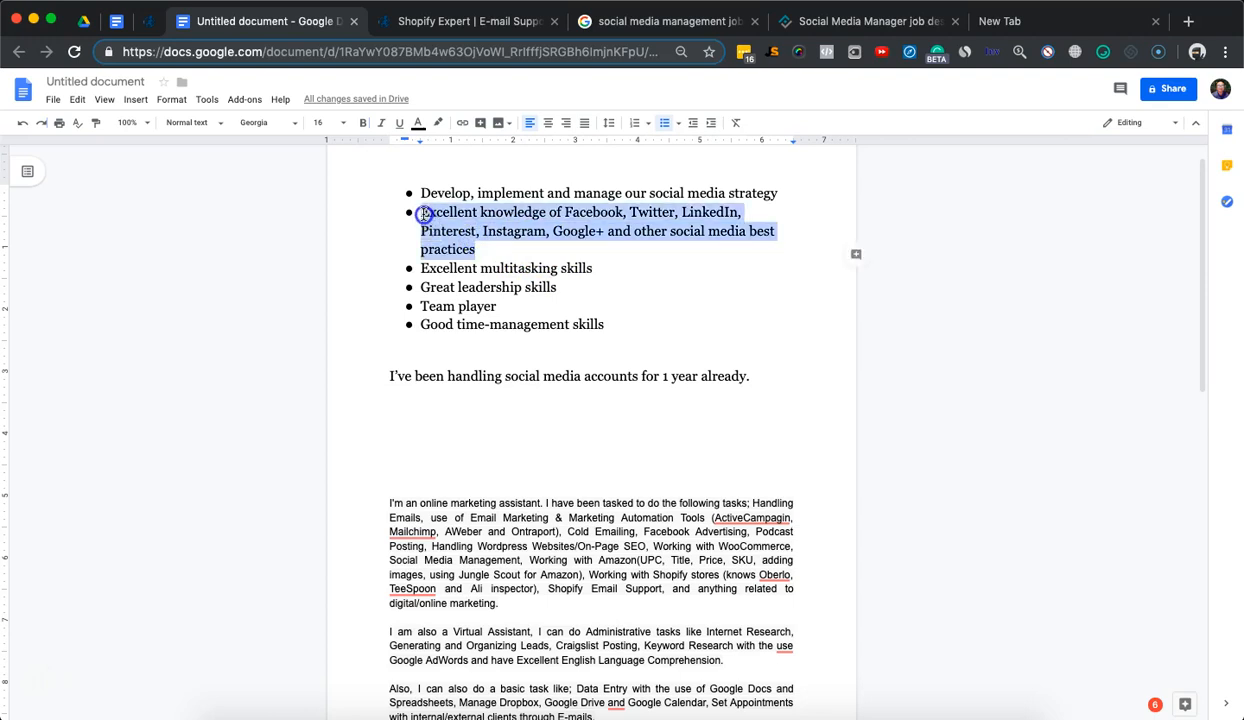
{"action": "left_click", "coordinate": [772, 376]}
{"action": "type", "text": "I have"}
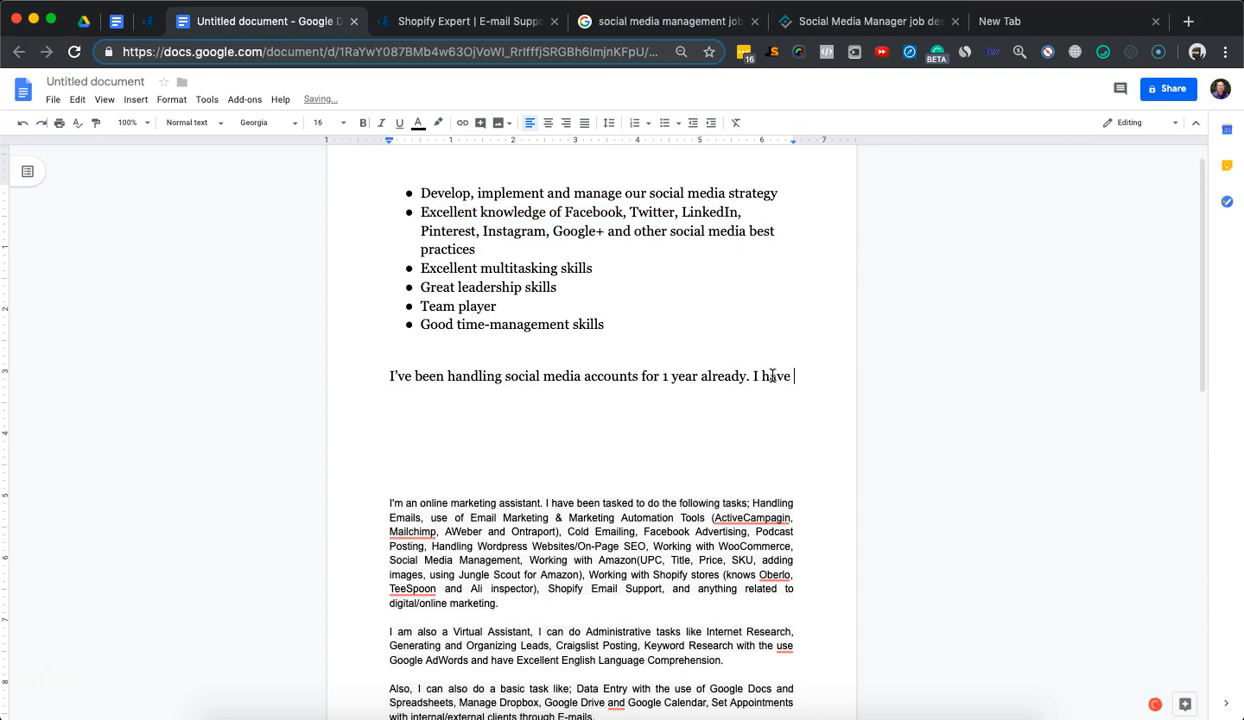
{"action": "key", "text": "ctrl+v"}
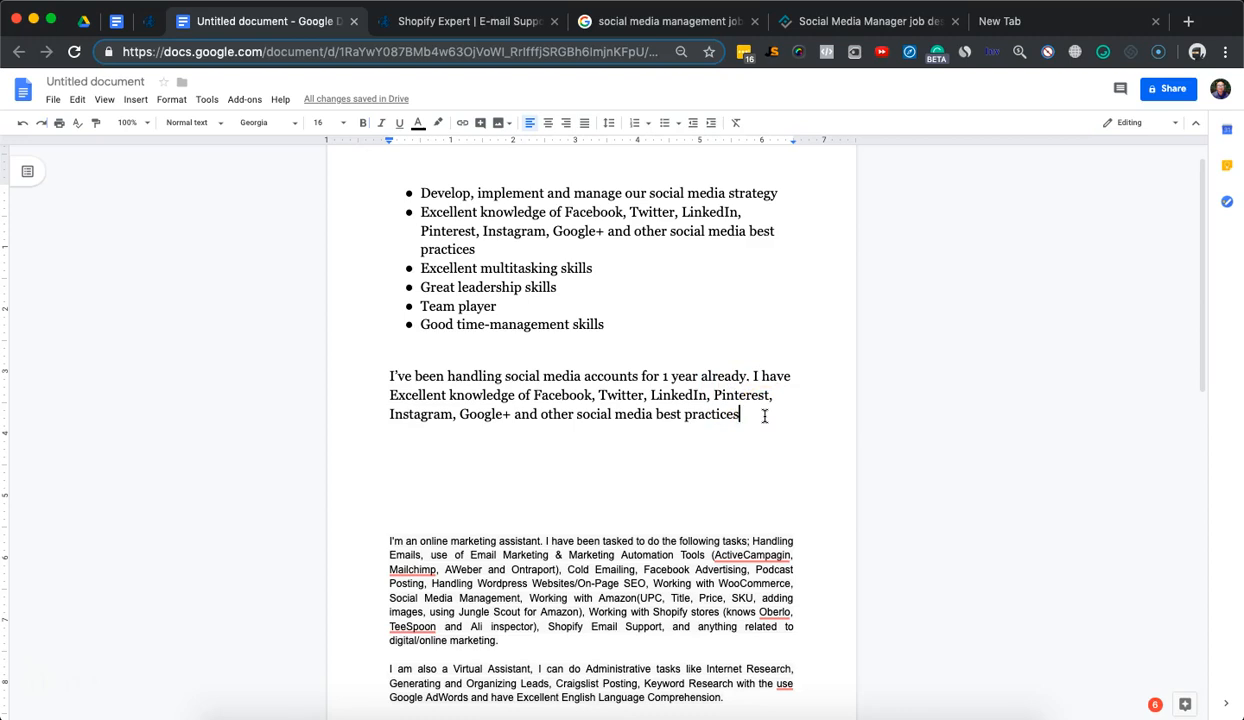
{"action": "type", "text": "."}
{"action": "key", "text": "Return"}
{"action": "key", "text": "Return"}
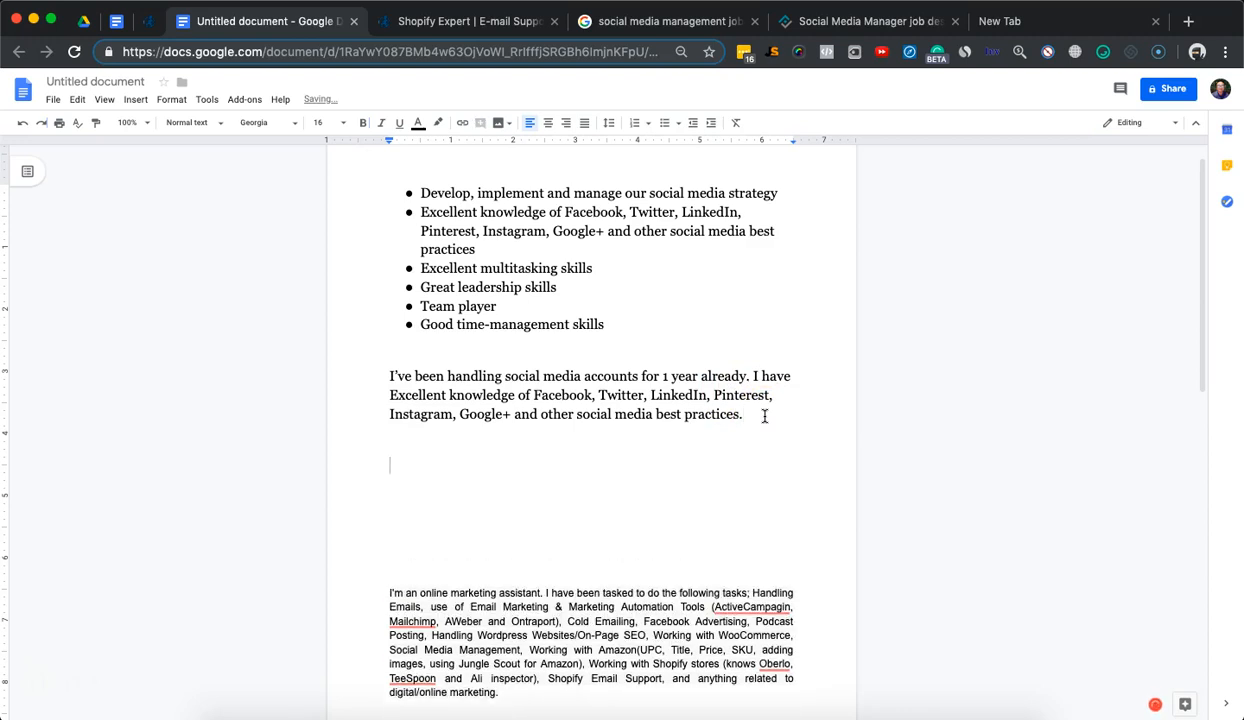
{"action": "scroll", "coordinate": [764, 416], "scroll_direction": "down", "scroll_amount": 8}
{"action": "scroll", "coordinate": [764, 416], "scroll_direction": "up", "scroll_amount": 4}
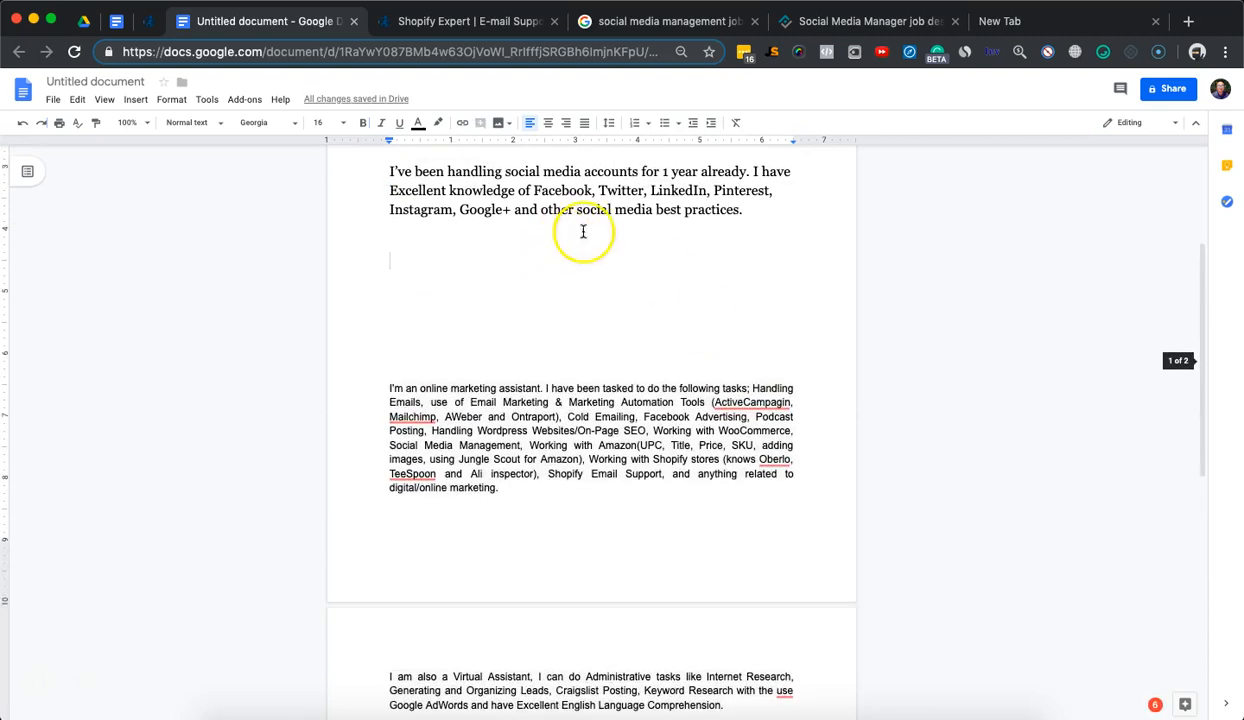
{"action": "scroll", "coordinate": [690, 304], "scroll_direction": "down", "scroll_amount": 1}
{"action": "scroll", "coordinate": [690, 303], "scroll_direction": "up", "scroll_amount": 1}
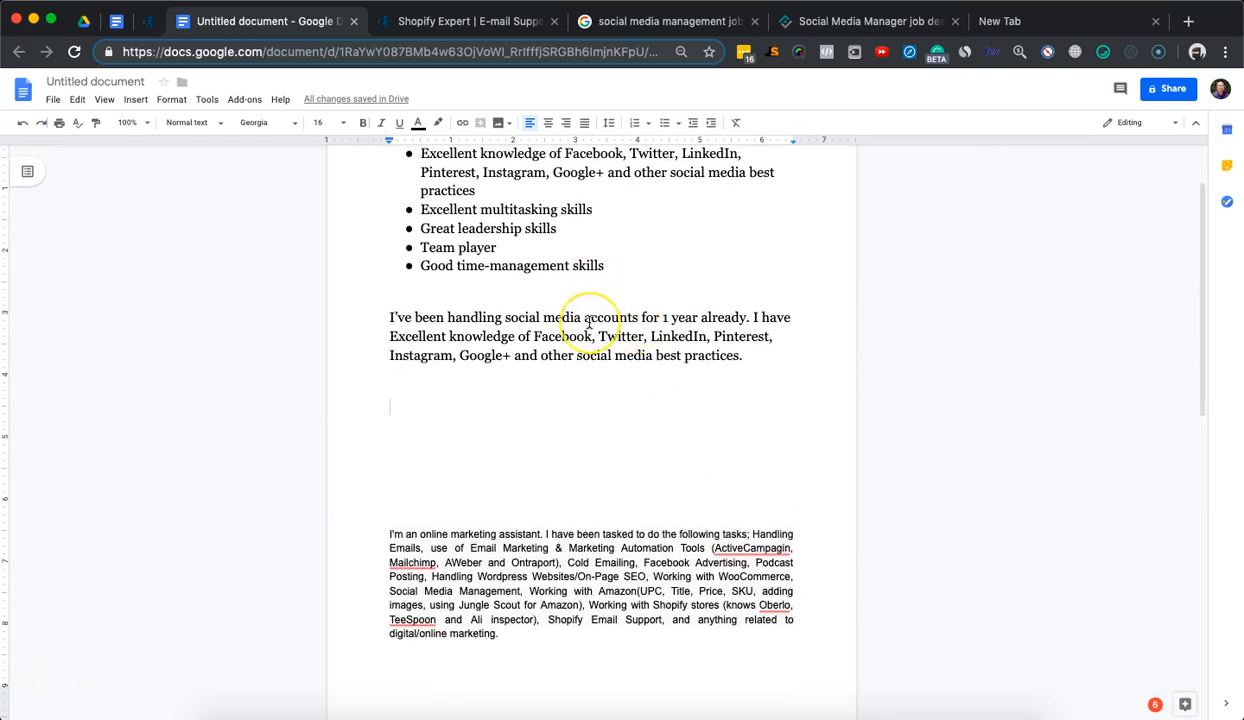
{"action": "scroll", "coordinate": [589, 322], "scroll_direction": "down", "scroll_amount": 1}
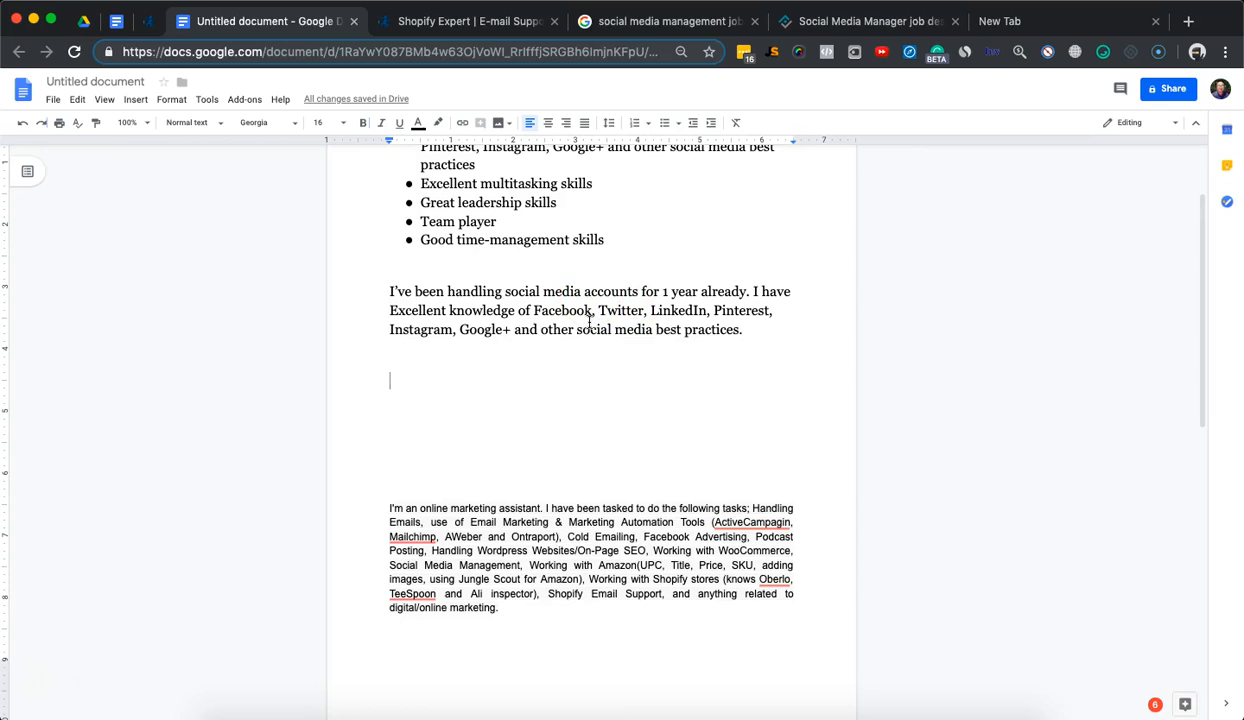
Step: Copy the old profile's "I can also do a basic task like; Data Entry" sentence and paste it below the social media paragraph
{"action": "scroll", "coordinate": [589, 322], "scroll_direction": "down", "scroll_amount": 5}
{"action": "scroll", "coordinate": [589, 322], "scroll_direction": "up", "scroll_amount": 4}
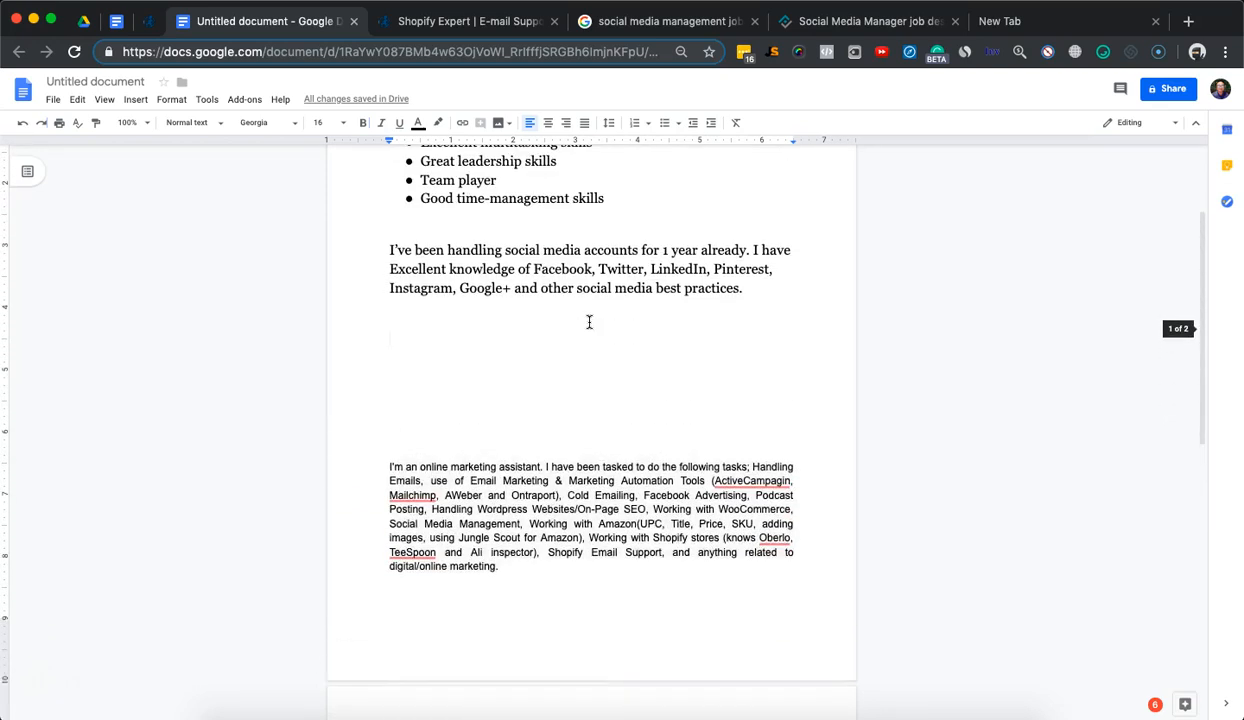
{"action": "scroll", "coordinate": [589, 322], "scroll_direction": "down", "scroll_amount": 8}
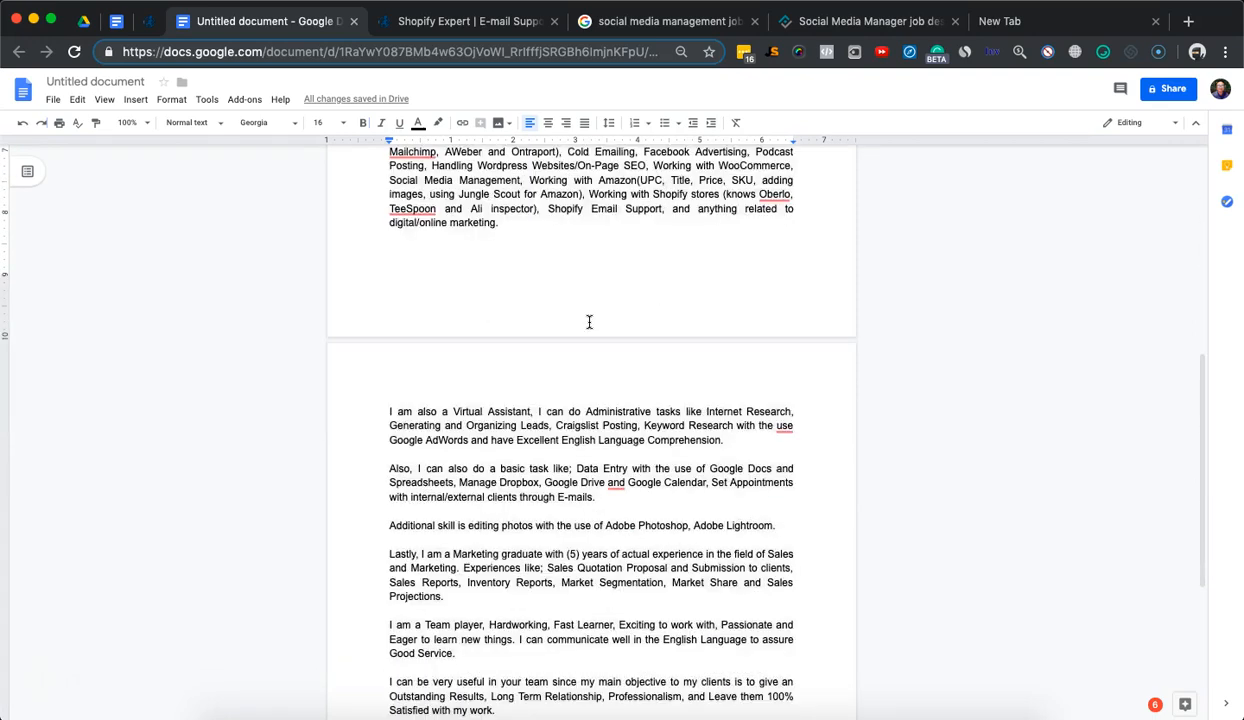
{"action": "left_click_drag", "start_coordinate": [538, 411], "coordinate": [703, 438]}
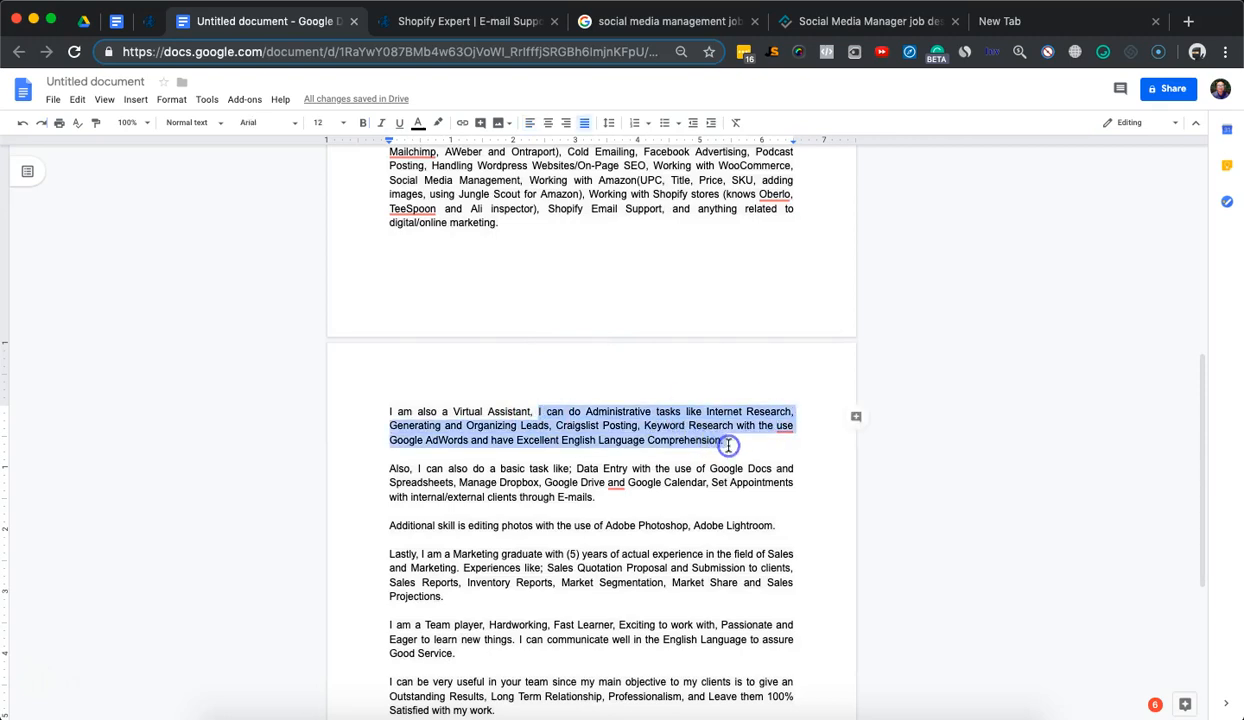
{"action": "left_click", "coordinate": [606, 474]}
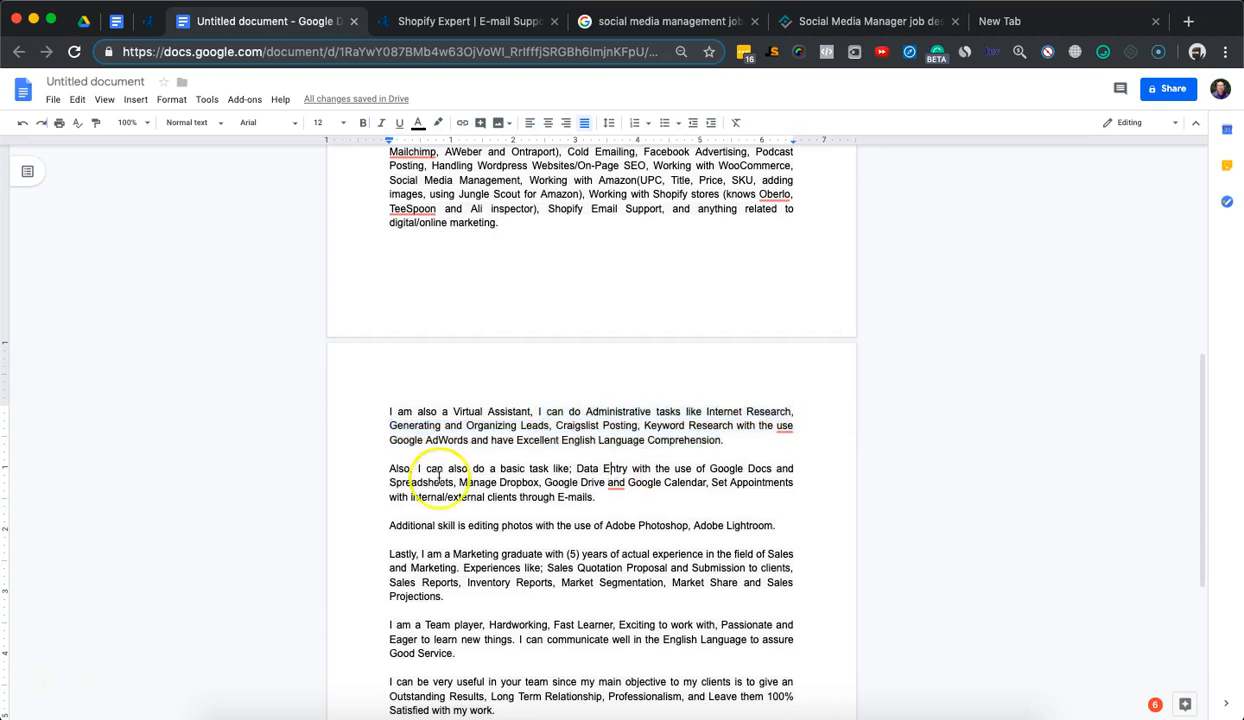
{"action": "mouse_move", "coordinate": [421, 468]}
{"action": "left_mouse_down"}
{"action": "mouse_move", "coordinate": [605, 500]}
{"action": "mouse_move", "coordinate": [439, 460]}
{"action": "left_mouse_up"}
{"action": "key", "text": "ctrl+c"}
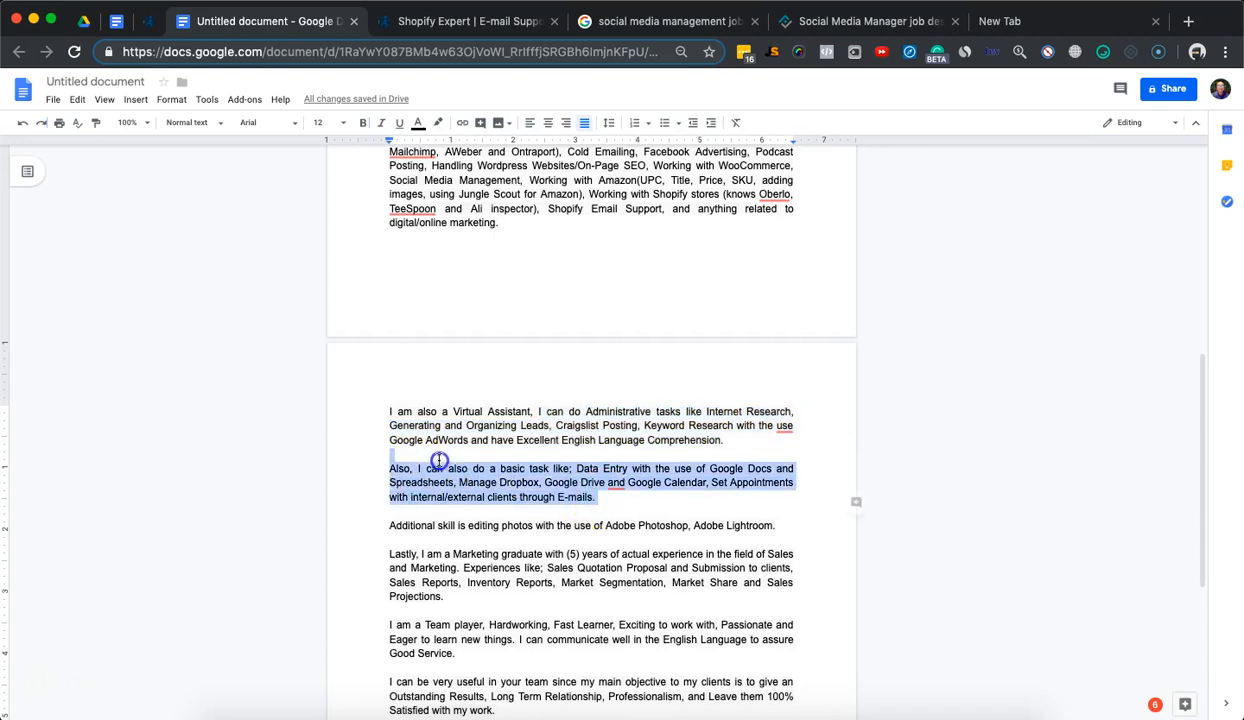
{"action": "scroll", "coordinate": [608, 214], "scroll_direction": "up", "scroll_amount": 5}
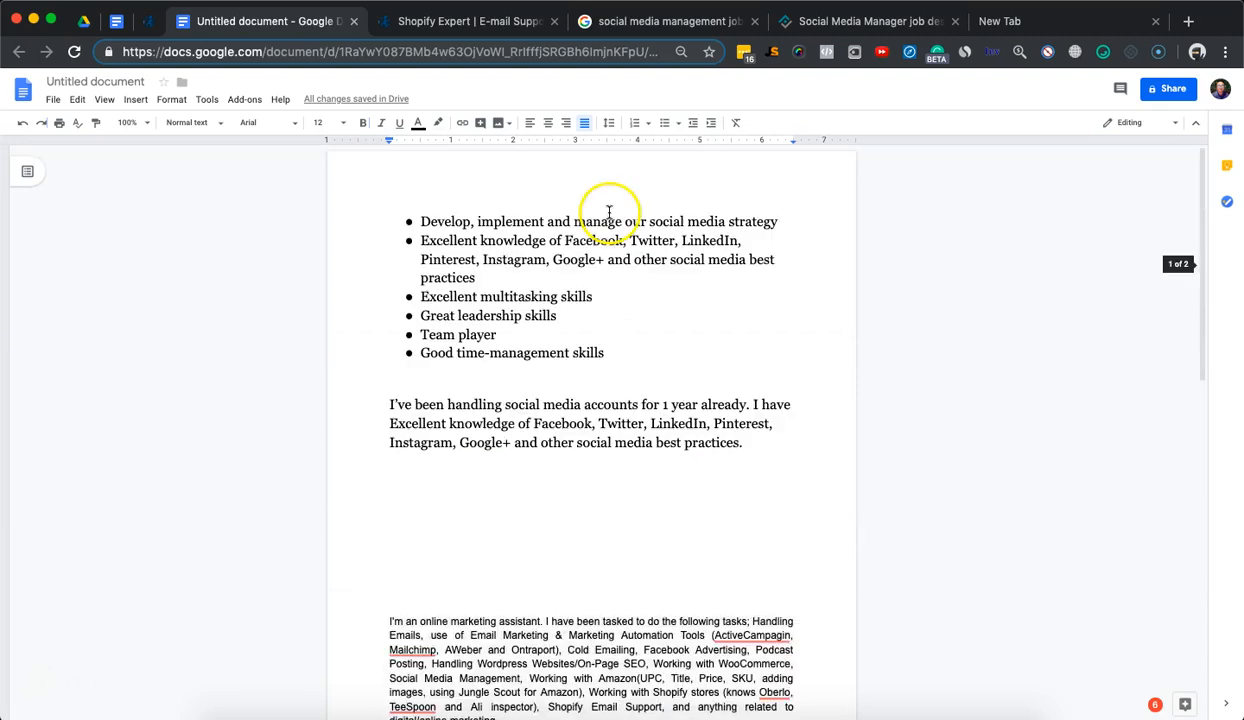
{"action": "left_click", "coordinate": [759, 445]}
{"action": "key", "text": "Return"}
{"action": "key", "text": "Return"}
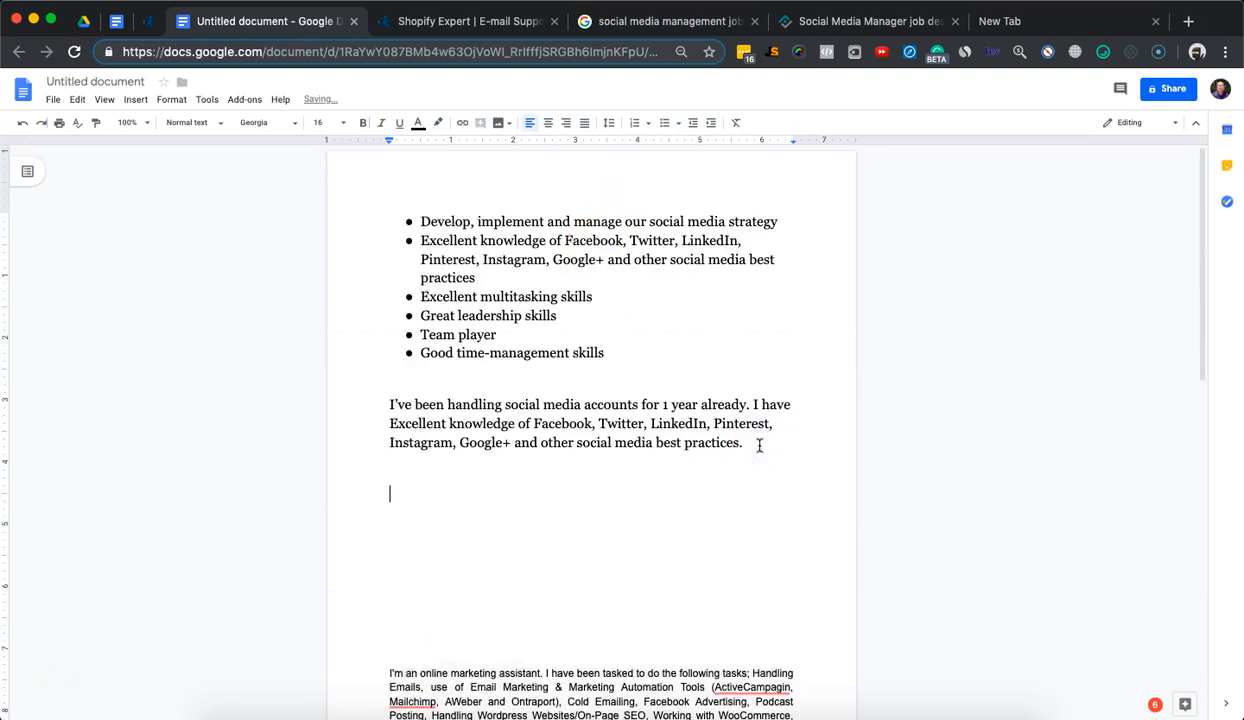
{"action": "key", "text": "ctrl+v"}
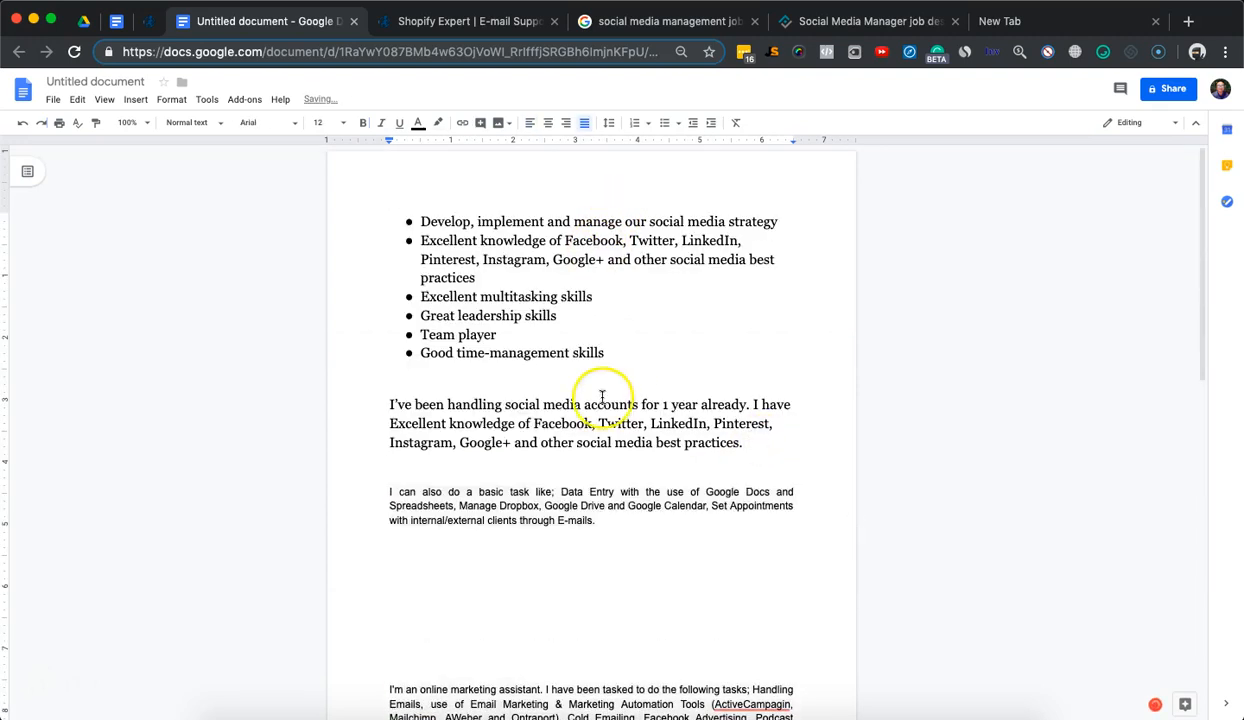
Step: Insert extra blank lines between the social media paragraph and the pasted basic tasks paragraph
{"action": "left_click", "coordinate": [386, 491]}
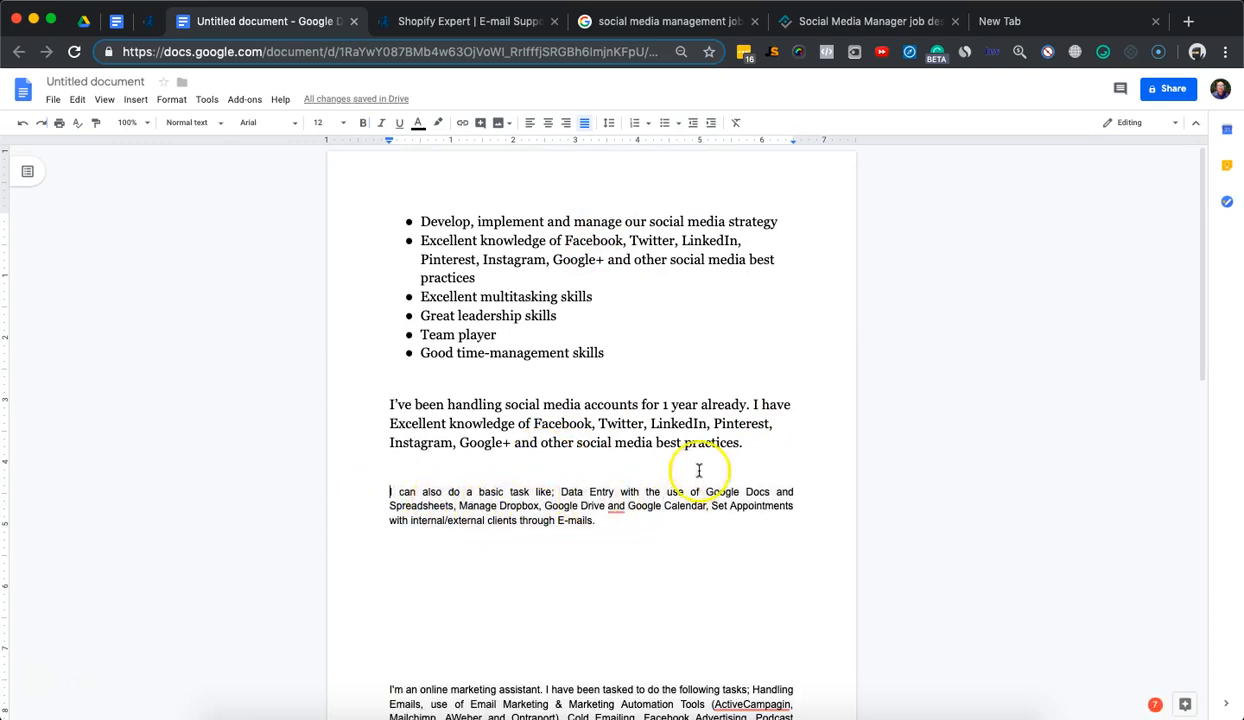
{"action": "left_click", "coordinate": [748, 443]}
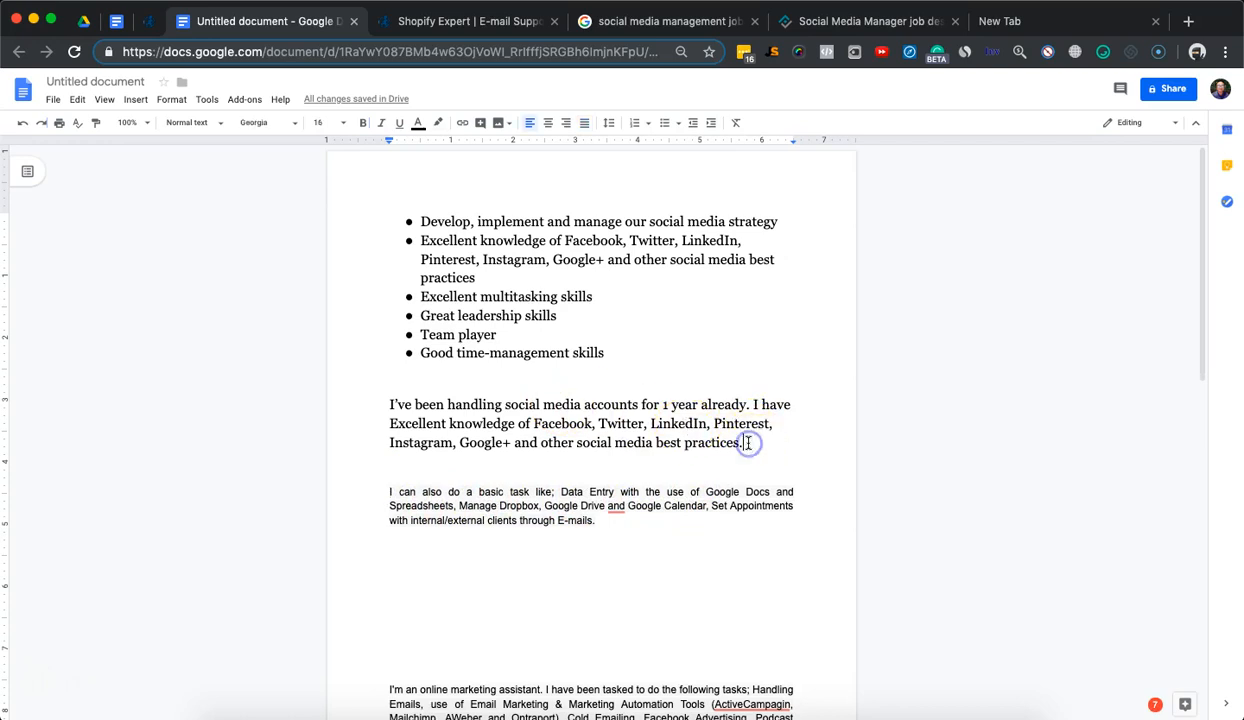
{"action": "key", "text": "Return"}
{"action": "key", "text": "Return"}
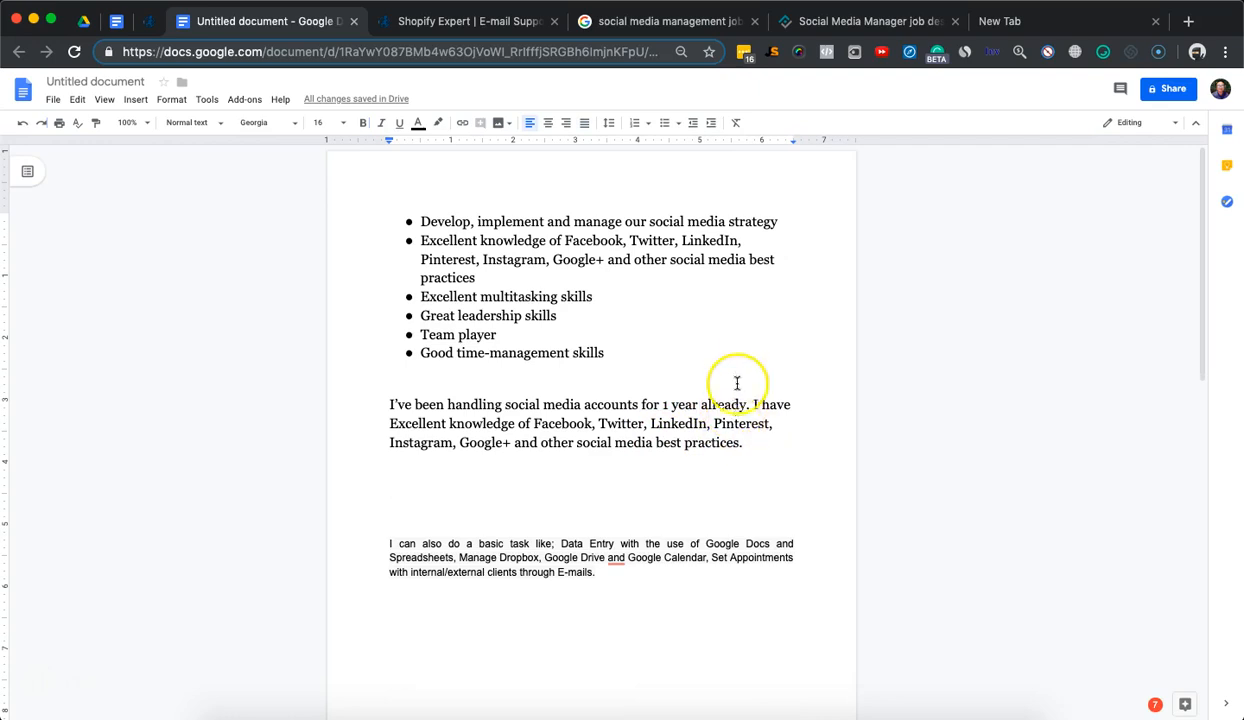
Step: Copy the old profile's paragraph beginning "Lastly, I am a Marketing graduate", through "Sales Projections."
{"action": "scroll", "coordinate": [736, 383], "scroll_direction": "down", "scroll_amount": 2}
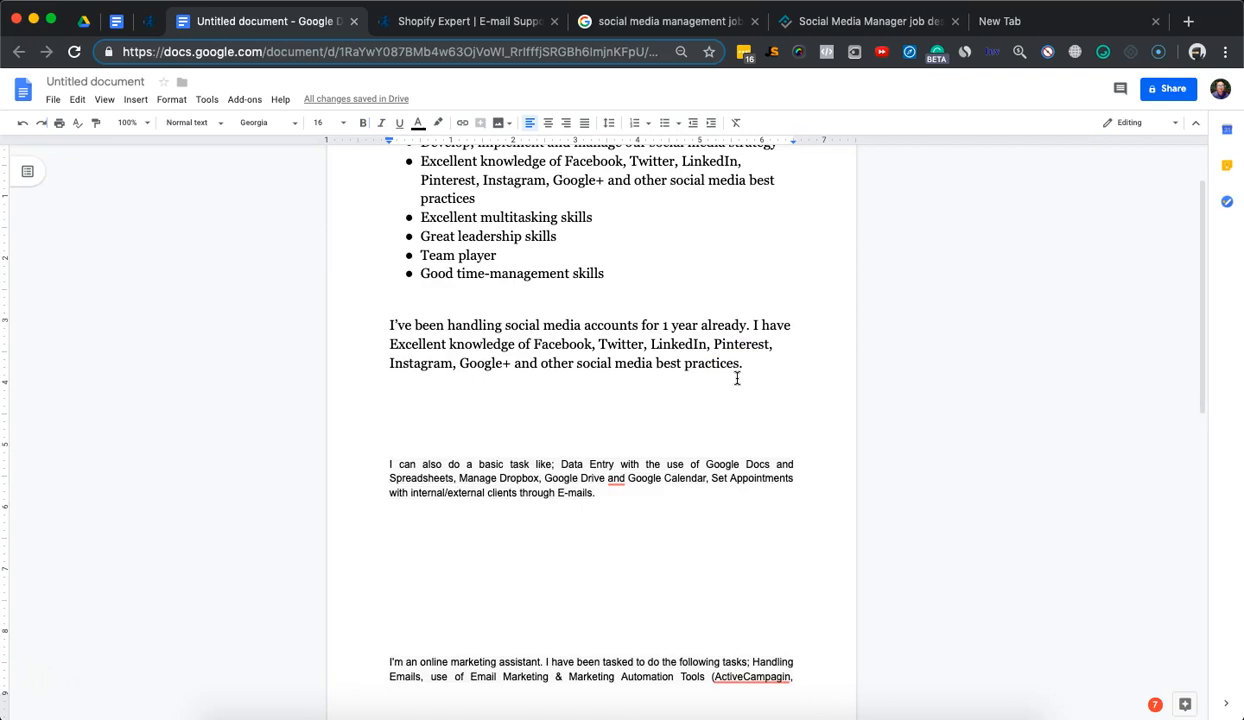
{"action": "scroll", "coordinate": [736, 378], "scroll_direction": "down", "scroll_amount": 3}
{"action": "scroll", "coordinate": [736, 378], "scroll_direction": "down", "scroll_amount": 7}
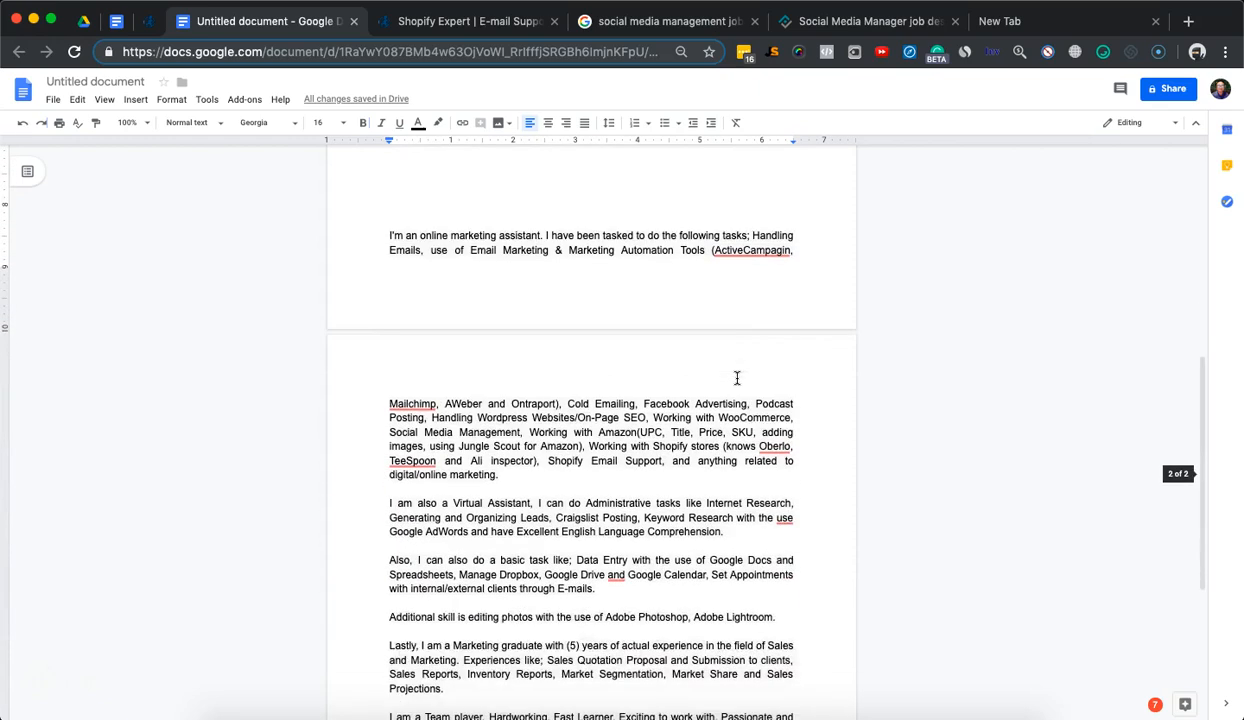
{"action": "scroll", "coordinate": [736, 378], "scroll_direction": "down", "scroll_amount": 3}
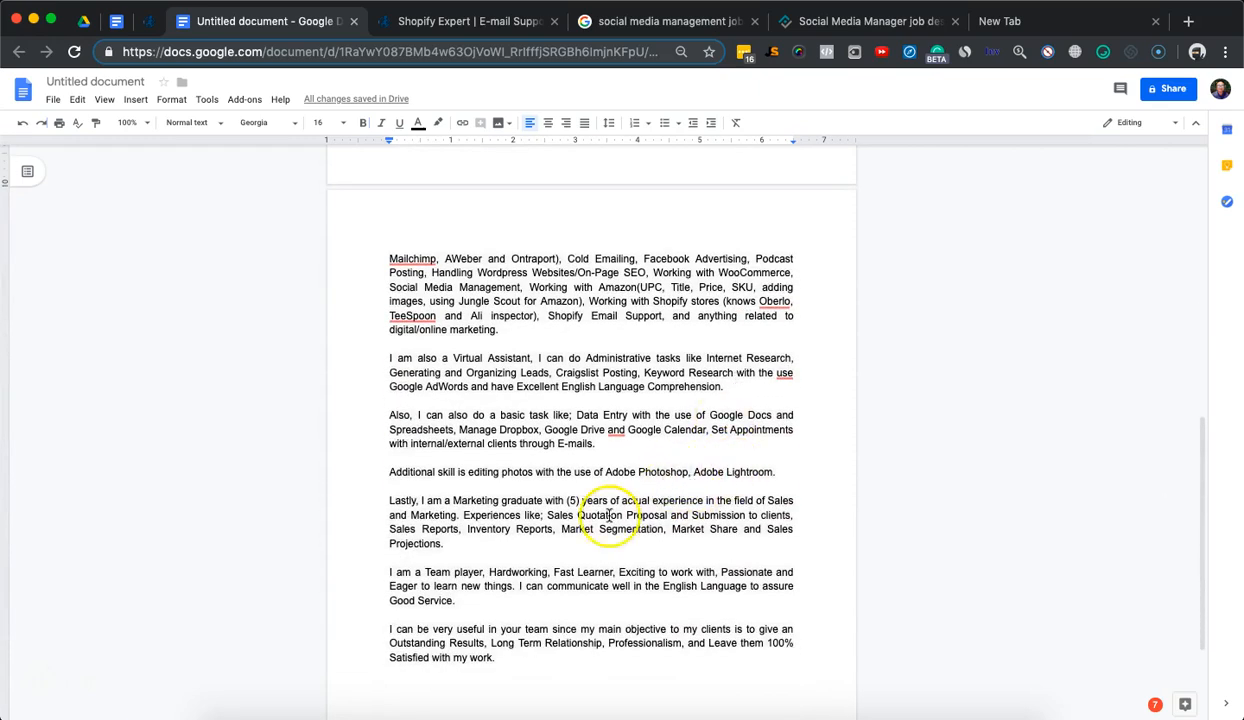
{"action": "left_click", "coordinate": [388, 499]}
{"action": "left_click_drag", "start_coordinate": [388, 499], "coordinate": [462, 537]}
{"action": "left_click", "coordinate": [462, 537]}
{"action": "scroll", "coordinate": [462, 537], "scroll_direction": "up", "scroll_amount": 10}
{"action": "scroll", "coordinate": [462, 537], "scroll_direction": "down", "scroll_amount": 6}
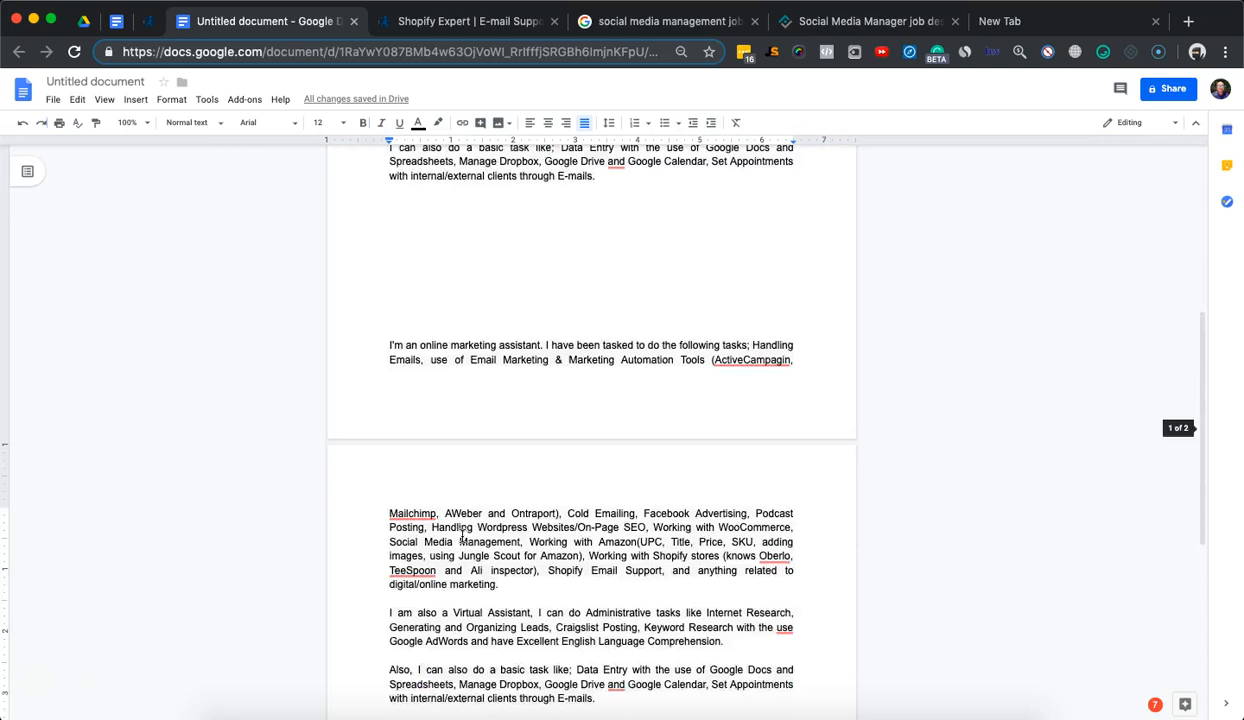
{"action": "scroll", "coordinate": [462, 537], "scroll_direction": "down", "scroll_amount": 4}
{"action": "left_click_drag", "start_coordinate": [444, 606], "coordinate": [380, 567]}
{"action": "key", "text": "cmd+c"}
Step: Paste the copied "Lastly, I am a Marketing graduate" text as a new paragraph below the draft's basic tasks paragraph
{"action": "scroll", "coordinate": [541, 411], "scroll_direction": "up", "scroll_amount": 12}
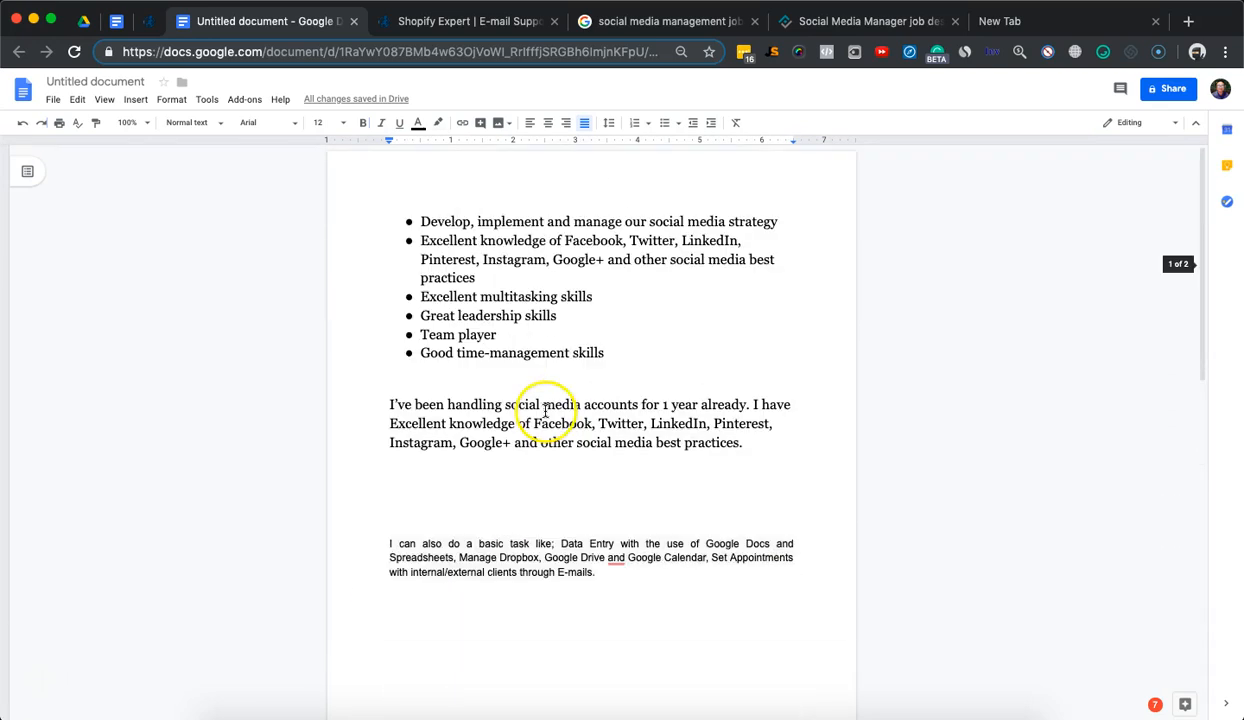
{"action": "scroll", "coordinate": [541, 365], "scroll_direction": "down", "scroll_amount": 4}
{"action": "left_click", "coordinate": [622, 378]}
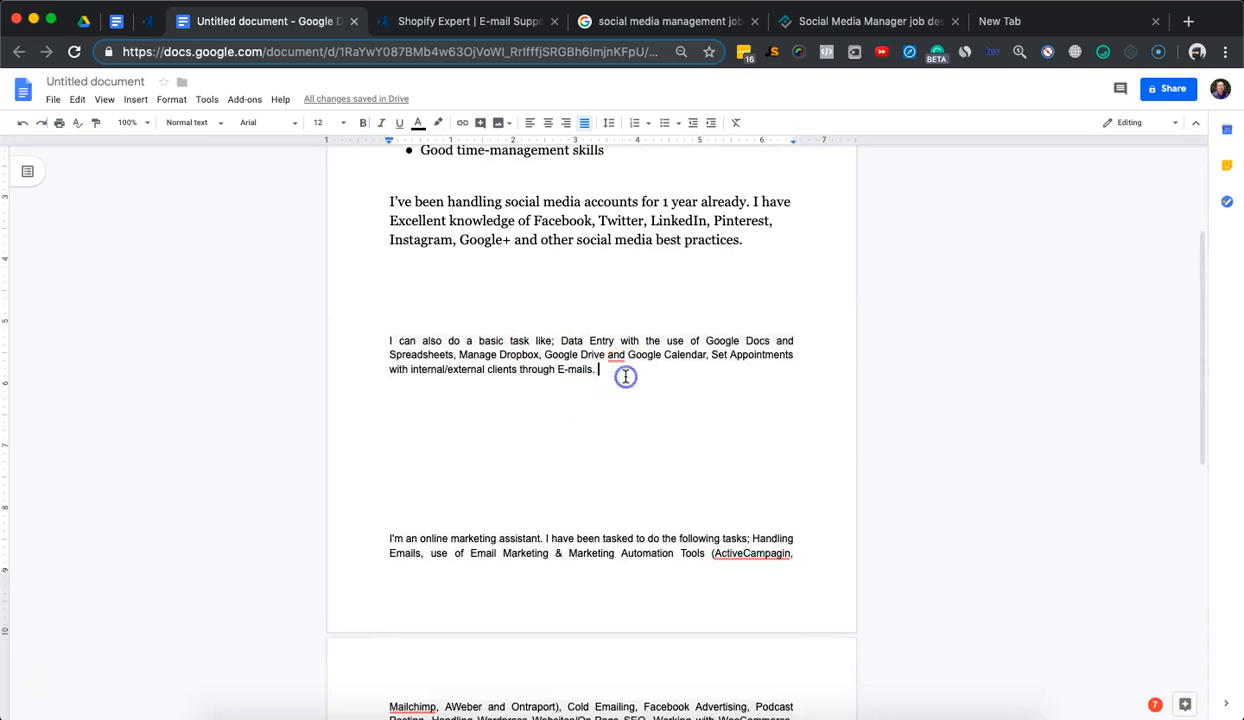
{"action": "key", "text": "Return"}
{"action": "key", "text": "Return"}
{"action": "key", "text": "cmd+v"}
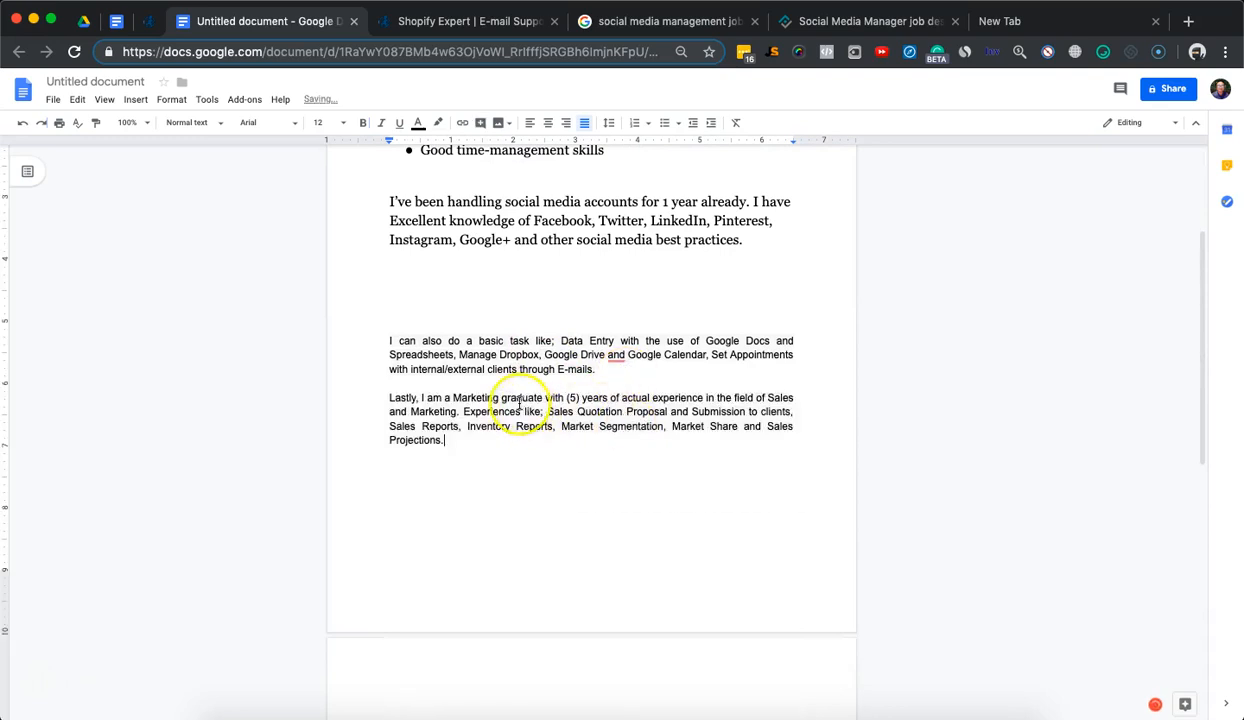
Step: In the pasted "Lastly" paragraph, change the degree "Marketing" to "IT" and the experience field "Sales and Marketing" to "compufaga"
{"action": "double_click", "coordinate": [485, 397]}
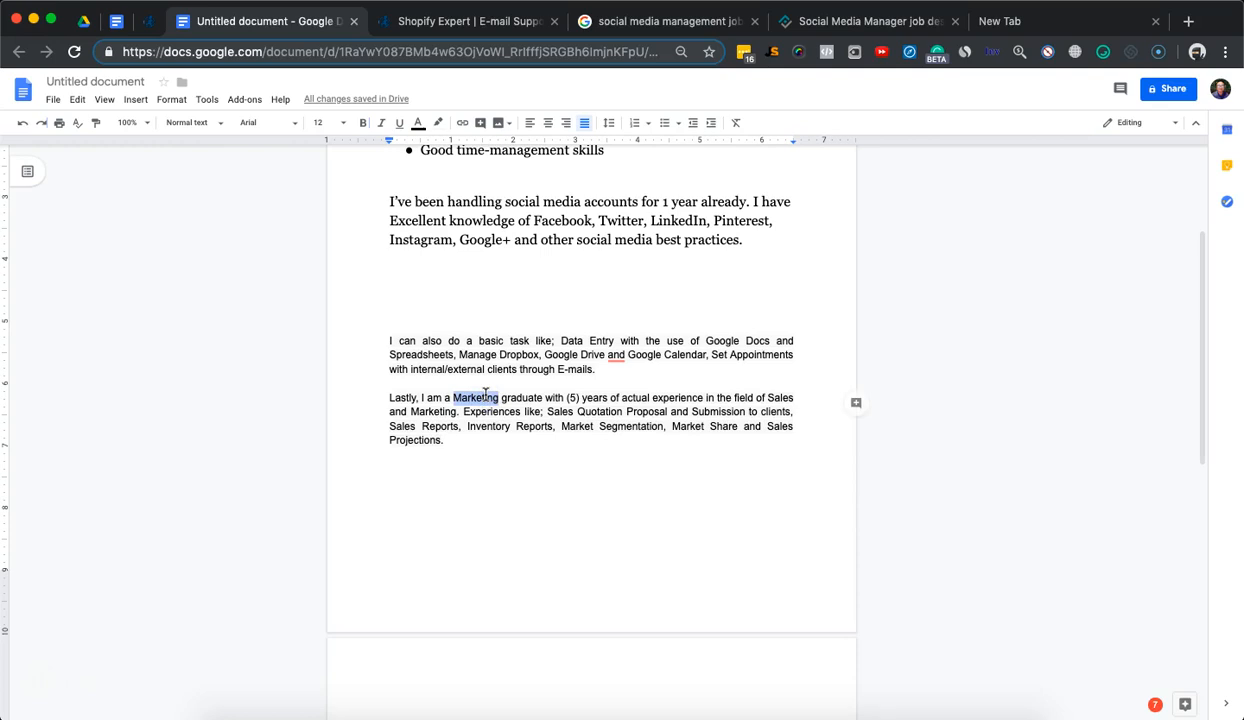
{"action": "type", "text": "IT"}
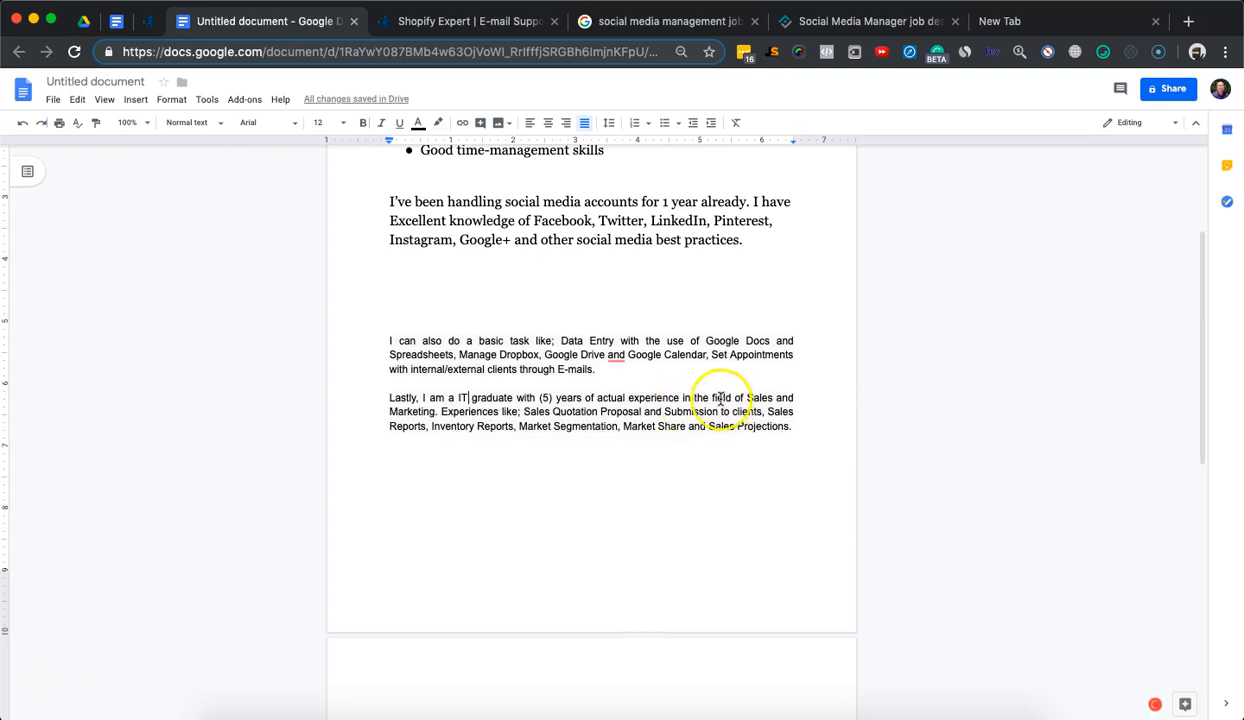
{"action": "left_click_drag", "start_coordinate": [745, 398], "coordinate": [436, 418]}
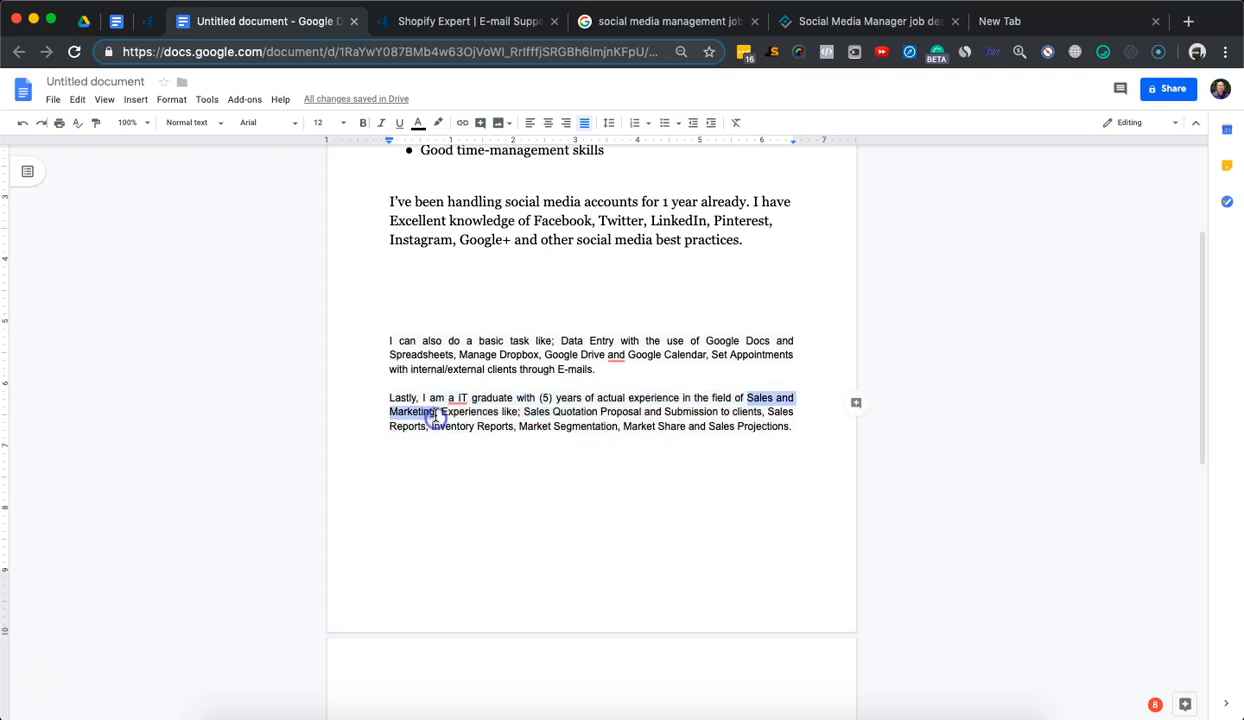
{"action": "type", "text": "compufaga"}
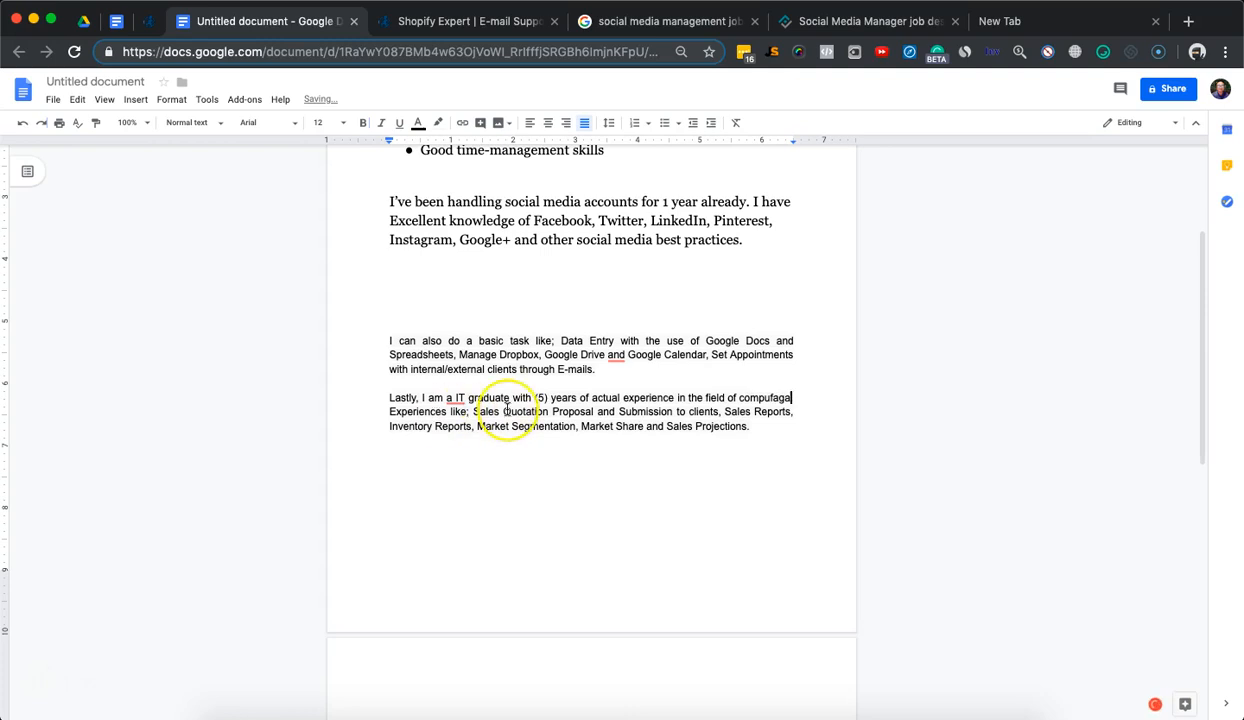
Step: Review the old profile paragraphs on the second page, from the online marketing assistant text to the closing paragraph
{"action": "scroll", "coordinate": [503, 430], "scroll_direction": "up", "scroll_amount": 4}
{"action": "key", "text": "ctrl+z"}
{"action": "key", "text": "ctrl+z"}
{"action": "key", "text": "ctrl+z"}
{"action": "key", "text": "ctrl+z"}
{"action": "key", "text": "ctrl+z"}
{"action": "key", "text": "ctrl+z"}
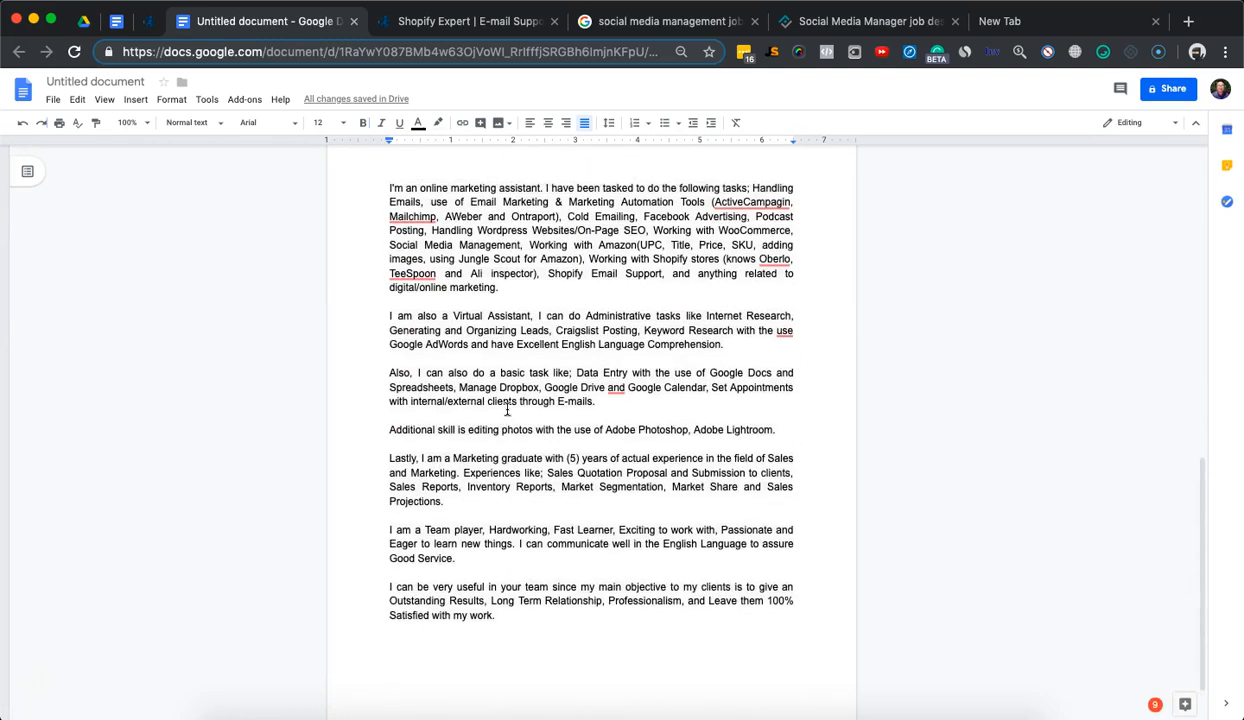
{"action": "scroll", "coordinate": [507, 410], "scroll_direction": "up", "scroll_amount": 1}
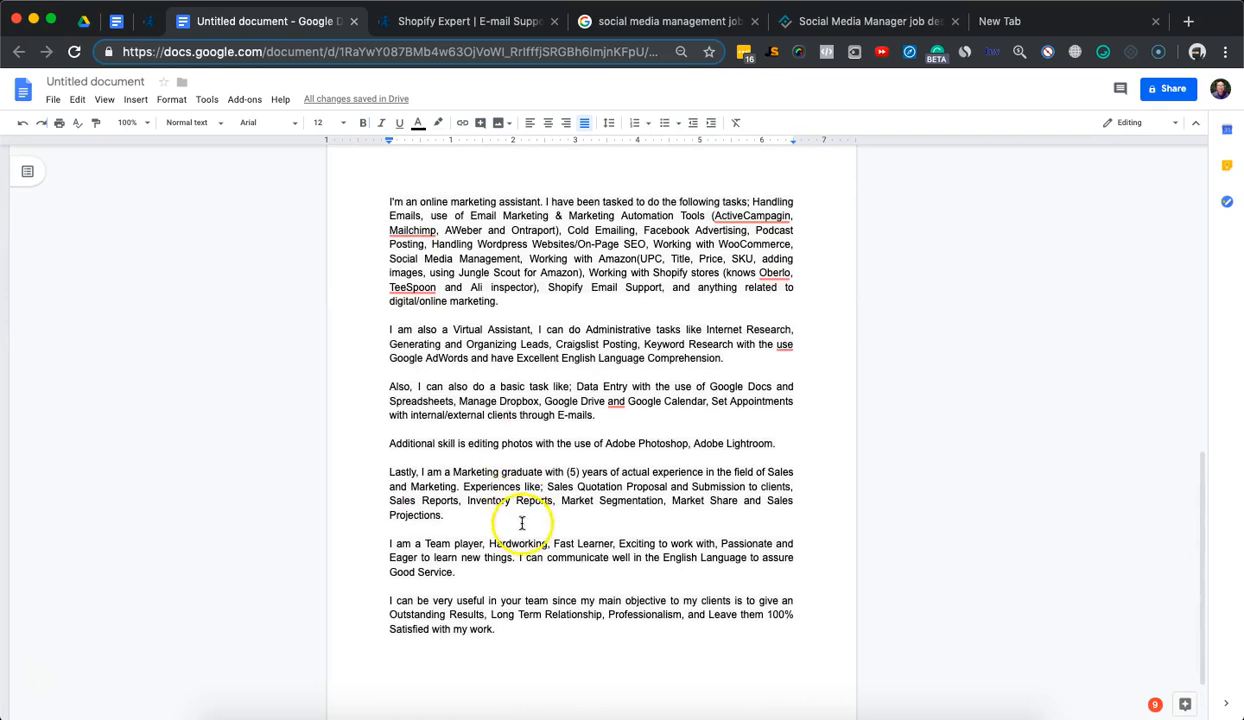
{"action": "left_click_drag", "start_coordinate": [498, 628], "coordinate": [378, 385]}
{"action": "scroll", "coordinate": [378, 385], "scroll_direction": "down", "scroll_amount": 5}
{"action": "scroll", "coordinate": [378, 385], "scroll_direction": "up", "scroll_amount": 1}
{"action": "left_click", "coordinate": [438, 339]}
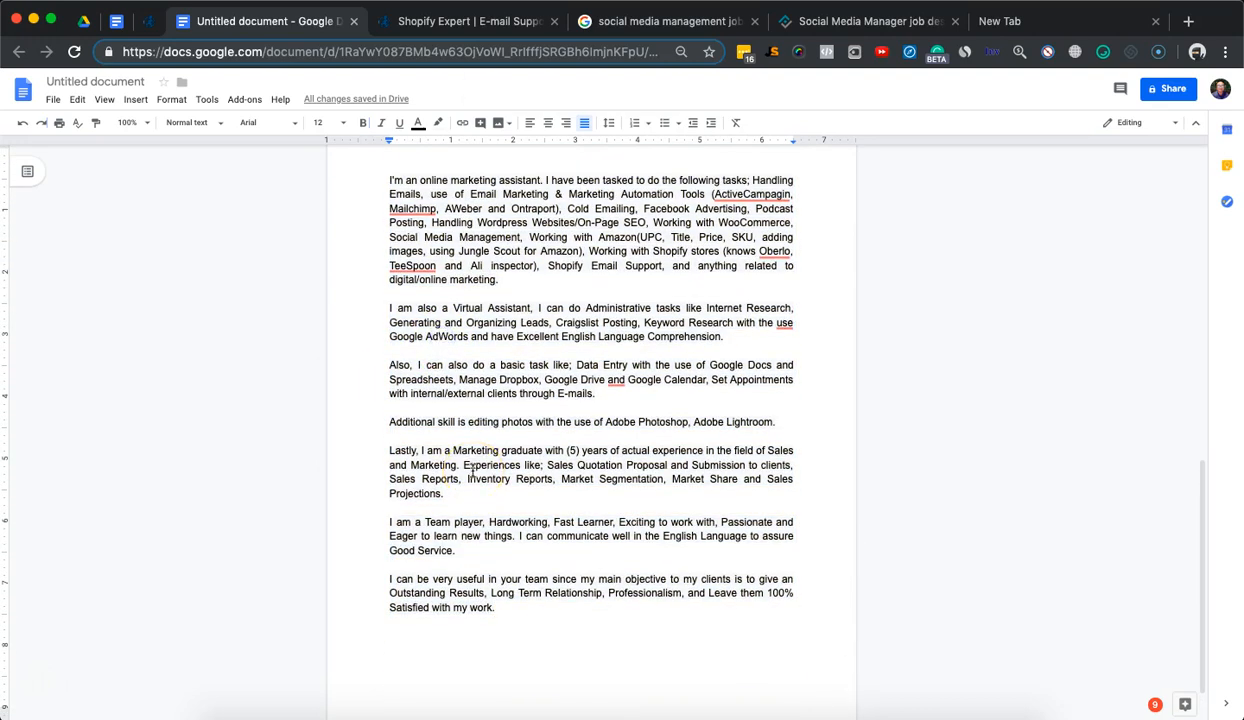
Step: Highlight the whole old profile text and compare it with the new draft on the first page
{"action": "key", "text": "super+equal"}
{"action": "left_click", "coordinate": [450, 535]}
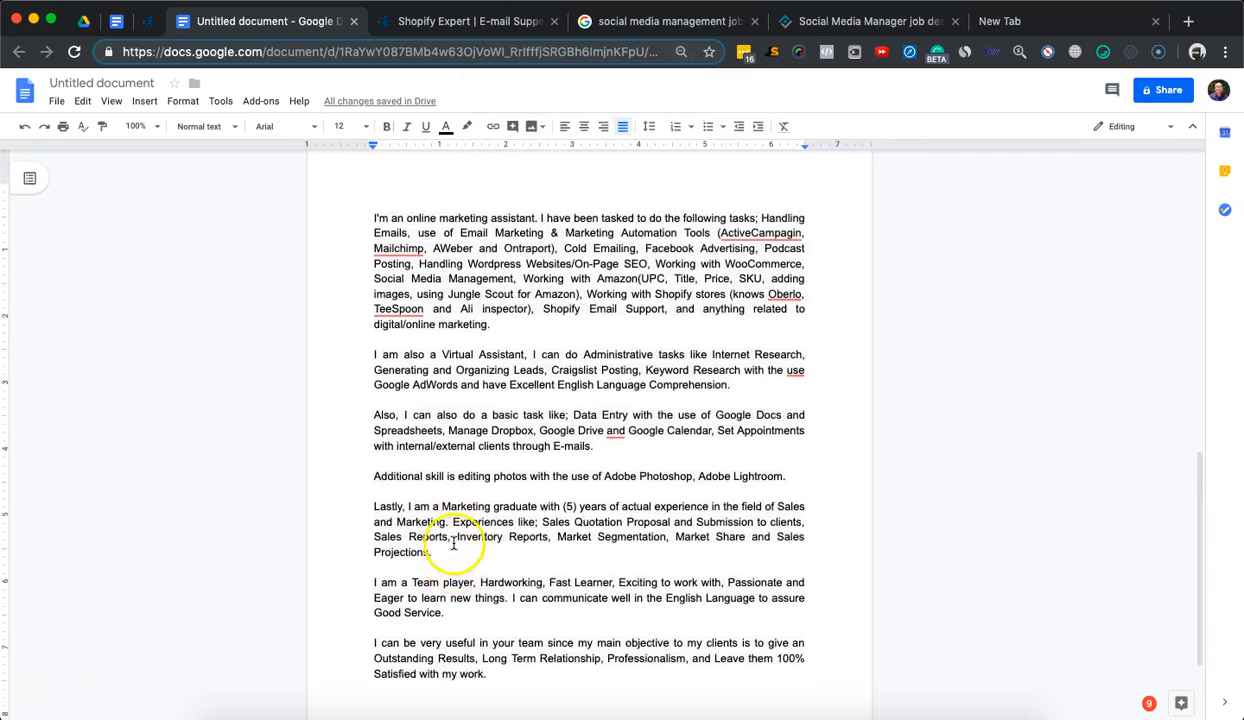
{"action": "left_click", "coordinate": [498, 677]}
{"action": "left_click_drag", "start_coordinate": [498, 677], "coordinate": [354, 219]}
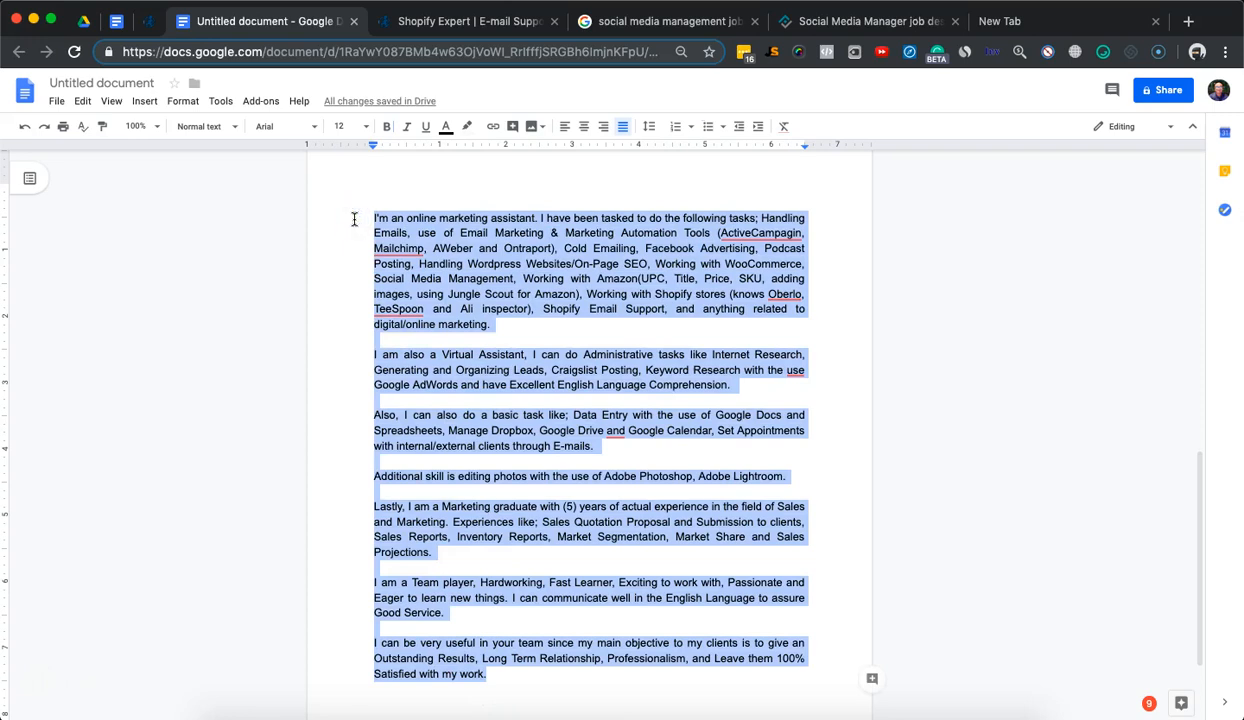
{"action": "scroll", "coordinate": [354, 219], "scroll_direction": "up", "scroll_amount": 10}
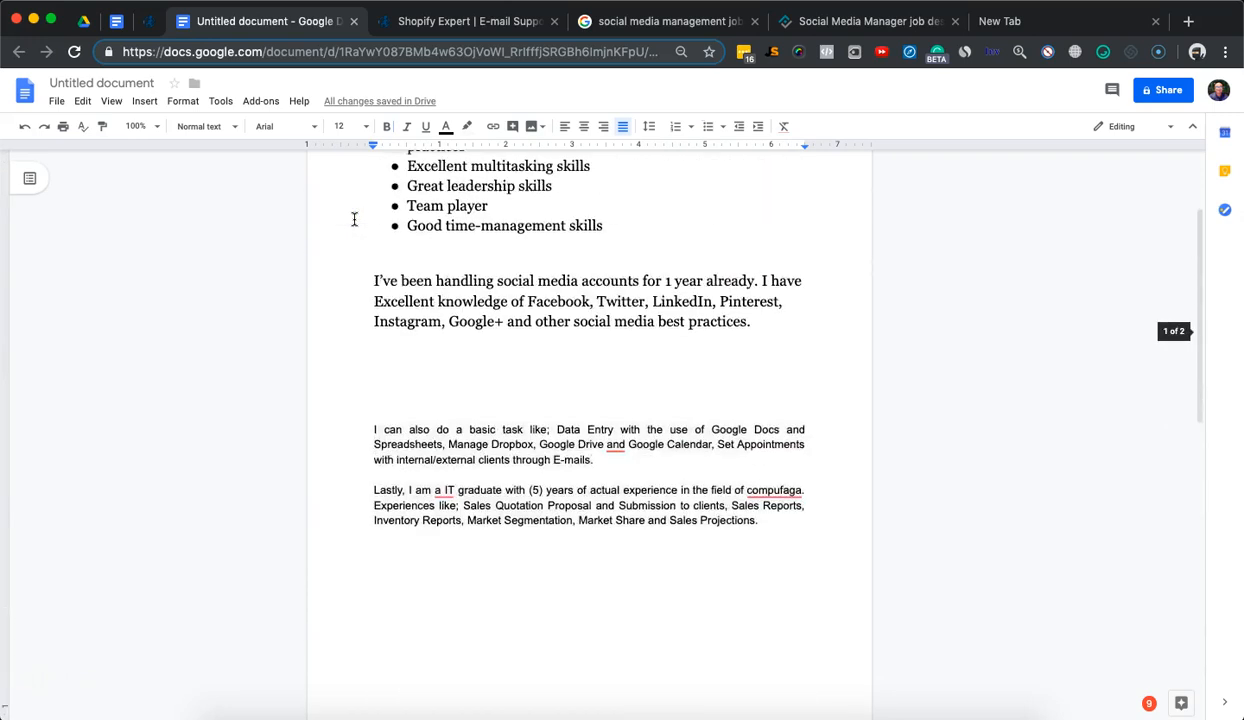
{"action": "scroll", "coordinate": [333, 361], "scroll_direction": "up", "scroll_amount": 2}
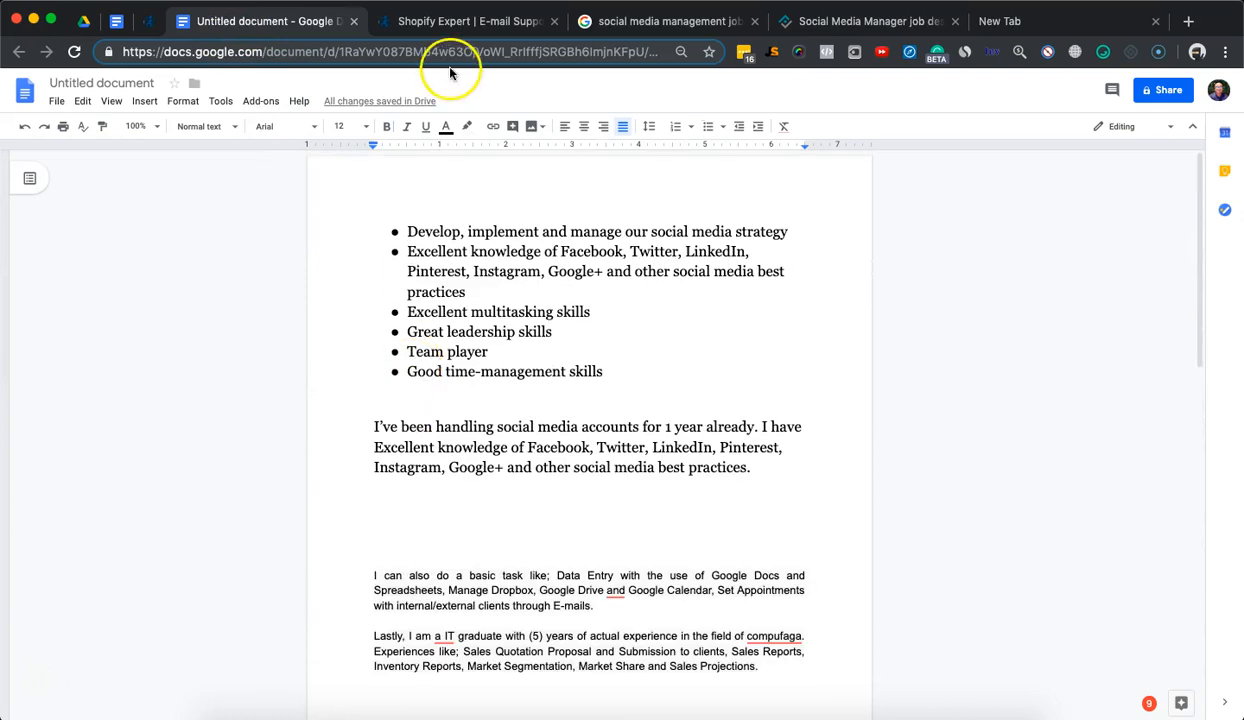
Step: Check the Skill Summary on the OnlineJobs.ph profile page and the original text in the Online Profile document
{"action": "left_click", "coordinate": [450, 21]}
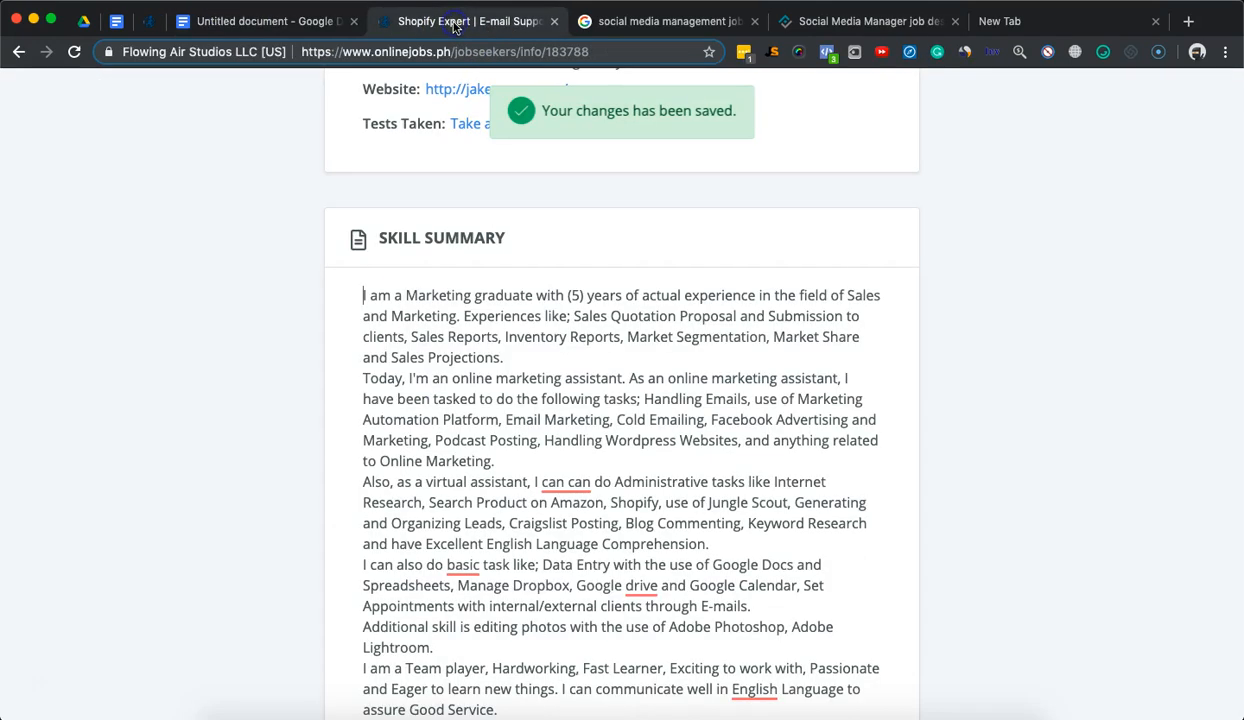
{"action": "left_click", "coordinate": [208, 21]}
{"action": "left_click", "coordinate": [149, 21]}
{"action": "left_click", "coordinate": [116, 24]}
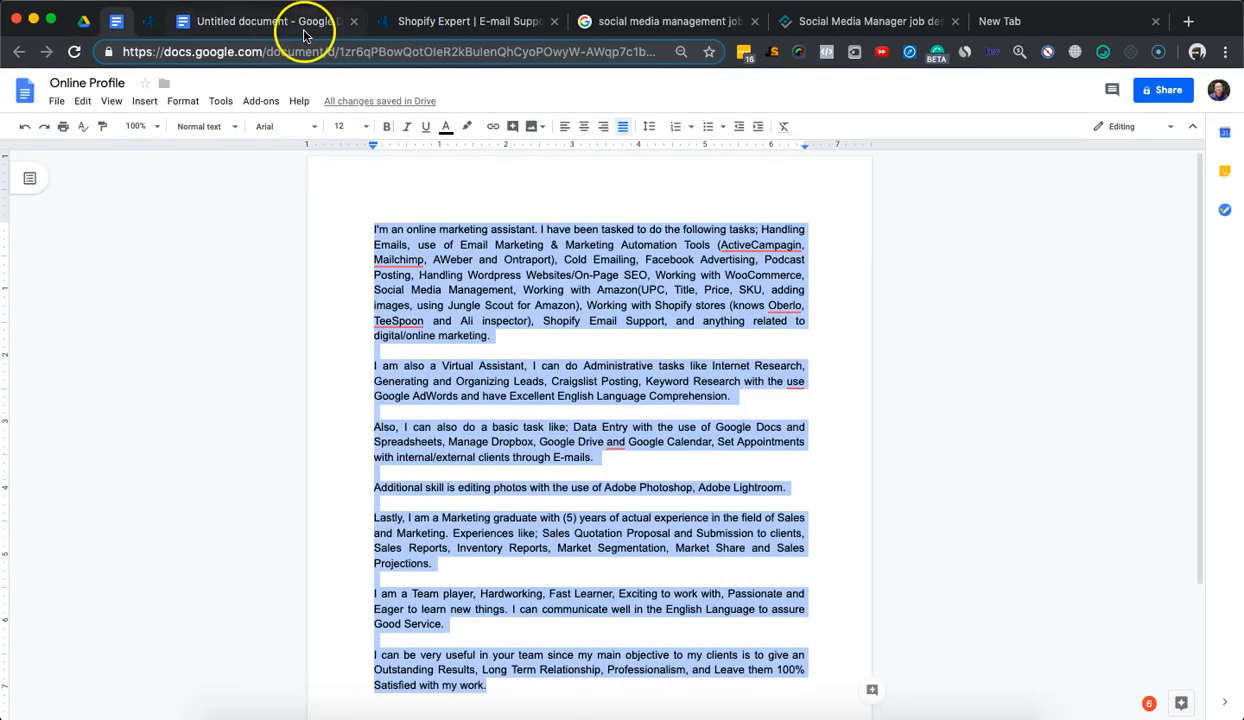